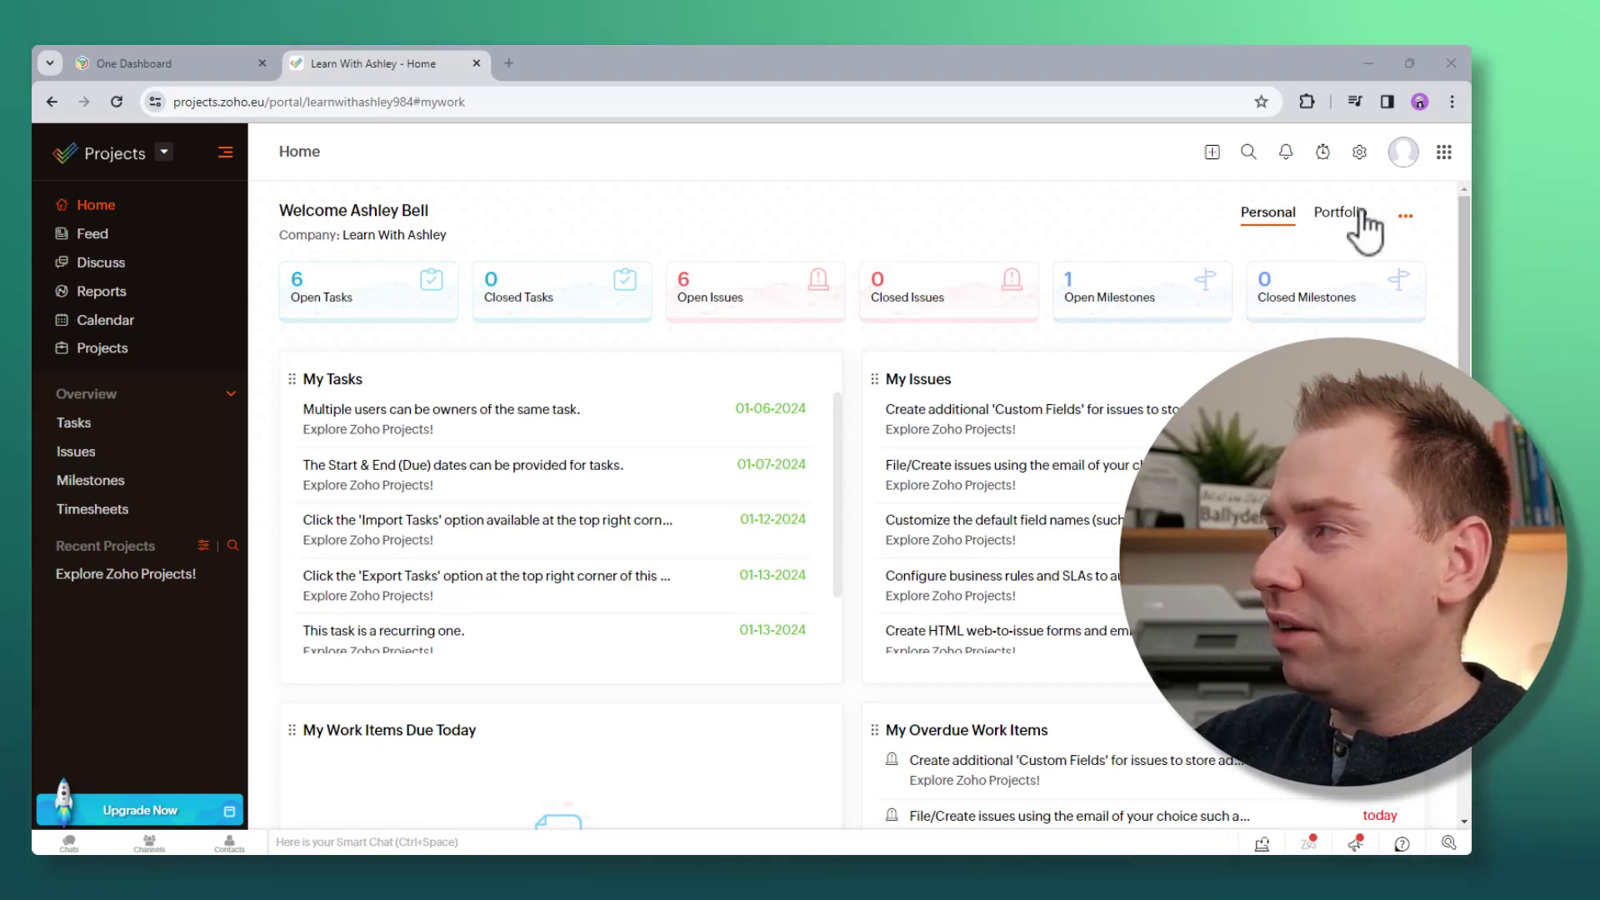
From the Portfolio home, open Reports to show Resource Utilization for January 2024
click(1336, 213)
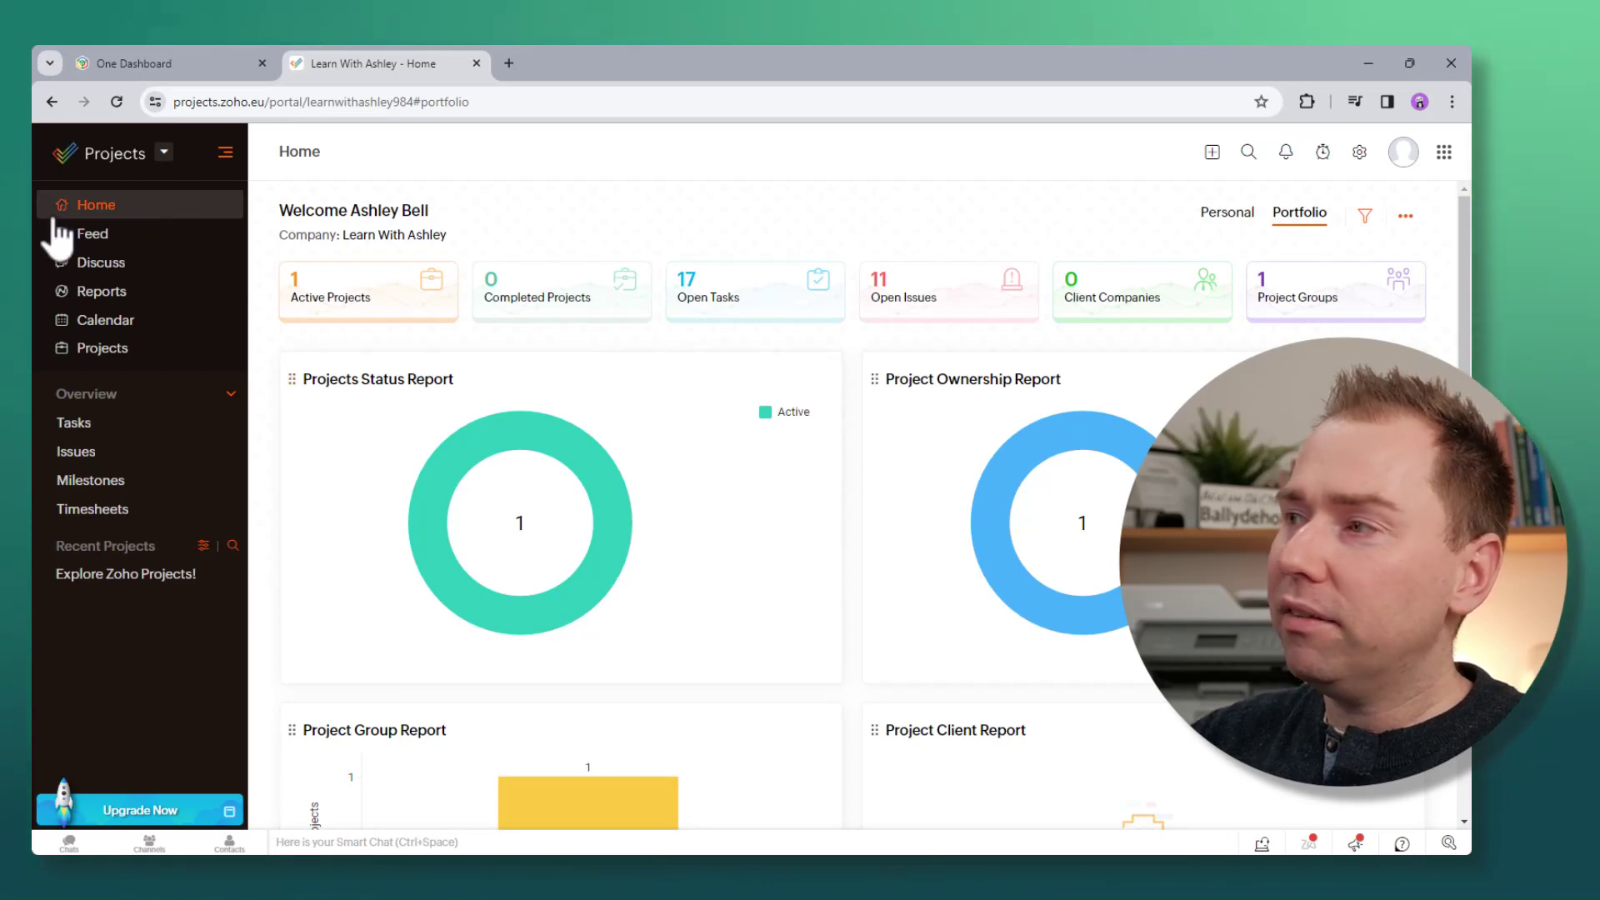
click(129, 301)
click(359, 210)
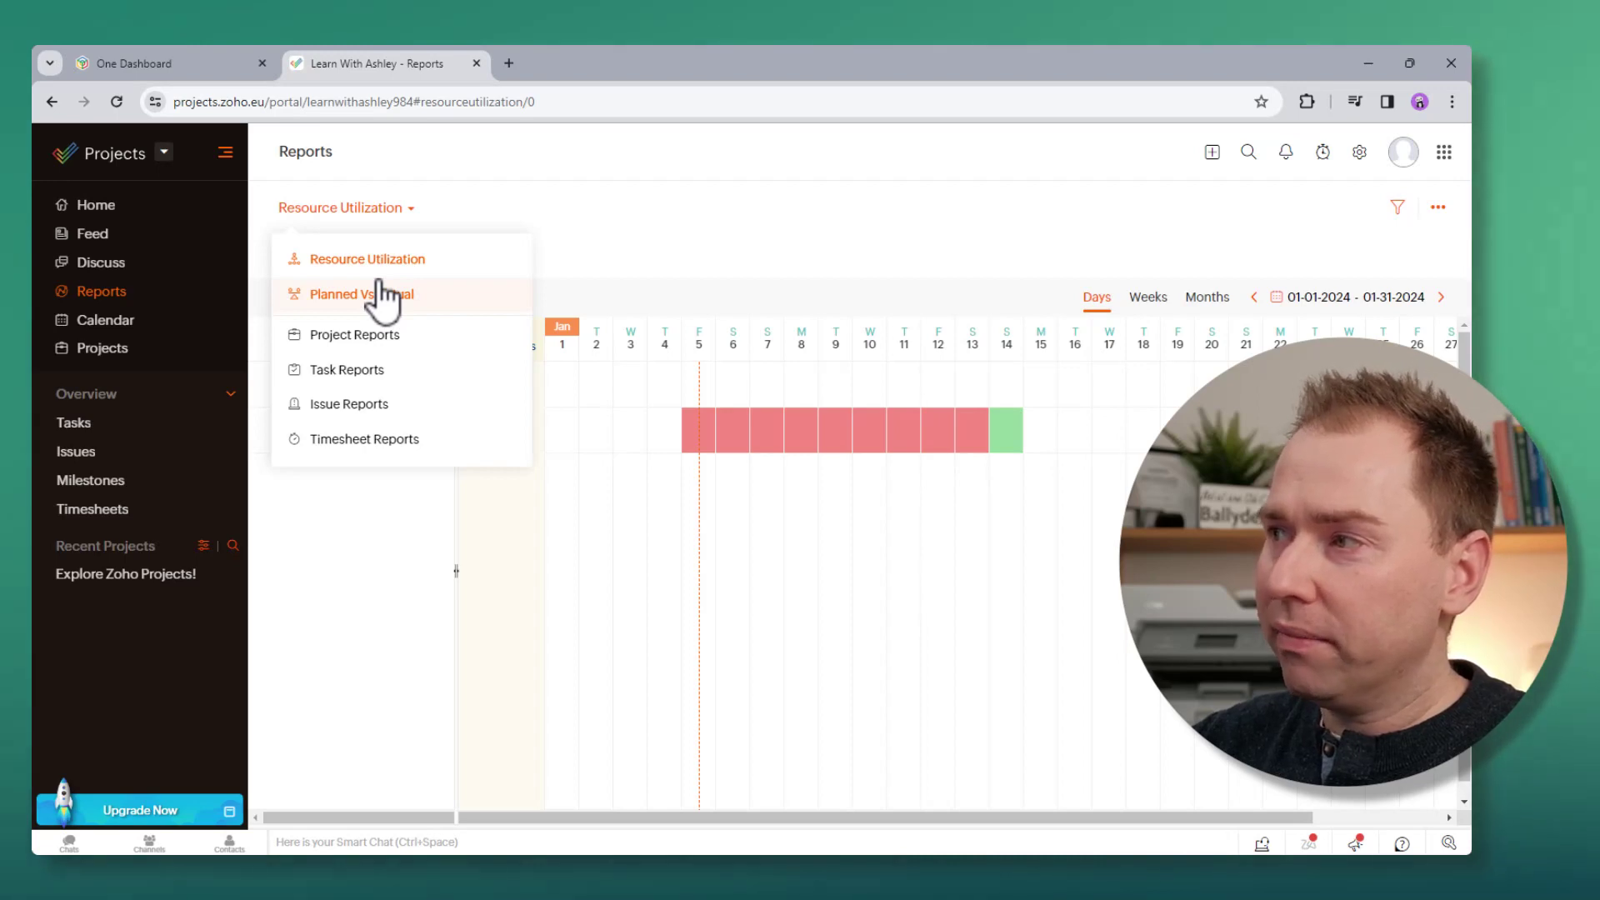
Show the All Projects list, with Explore Zoho Projects! listed as active
click(99, 354)
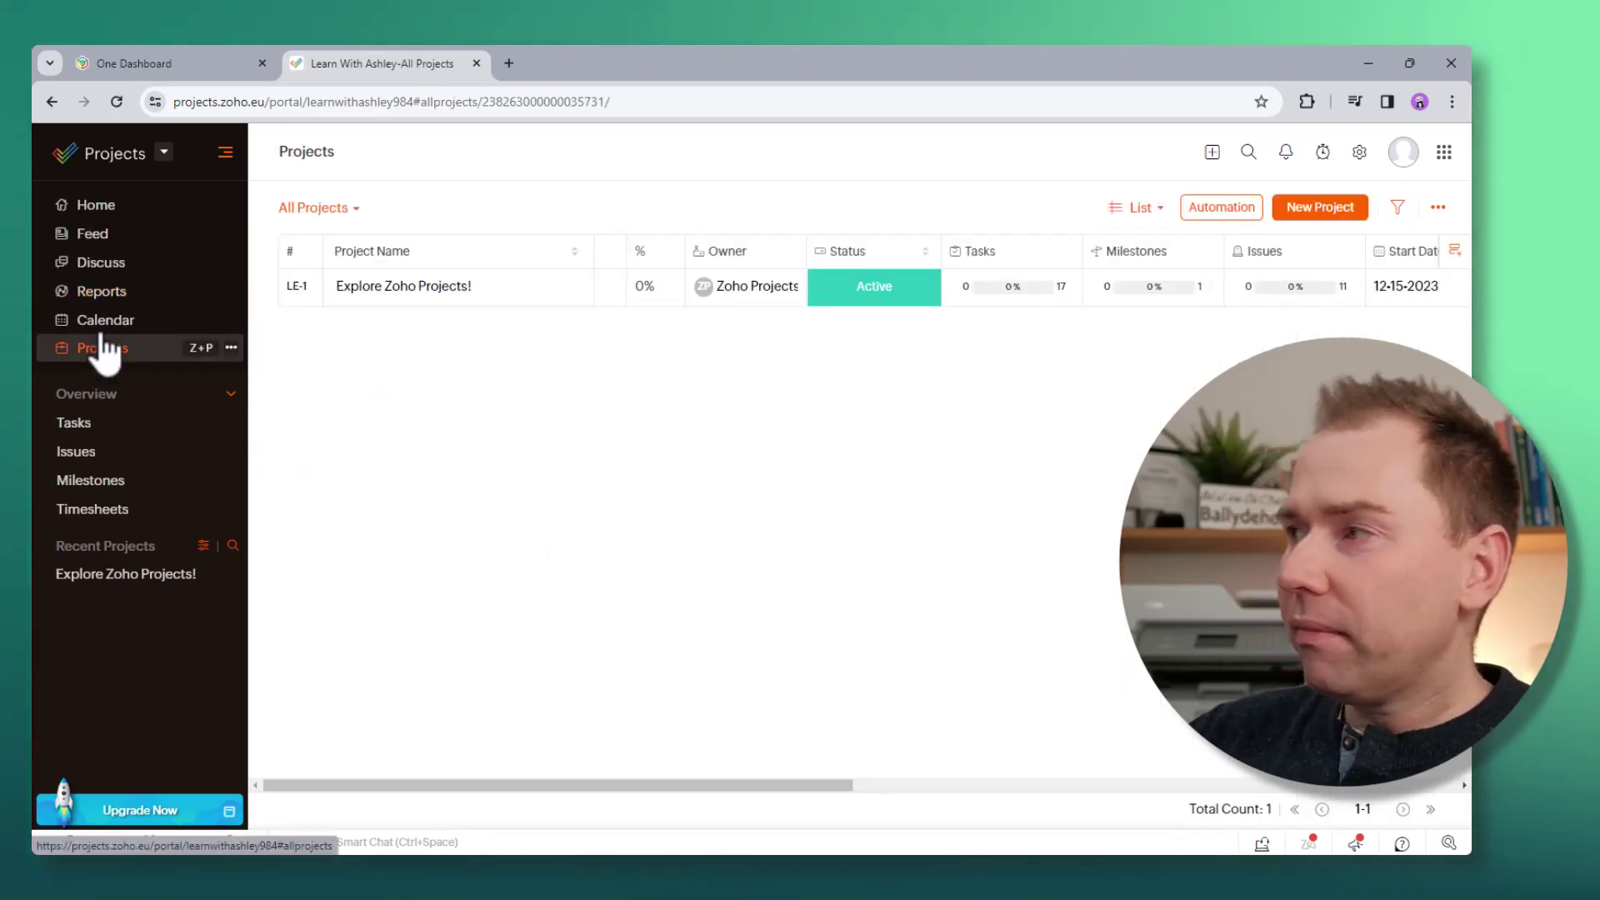
mouse_move(325, 285)
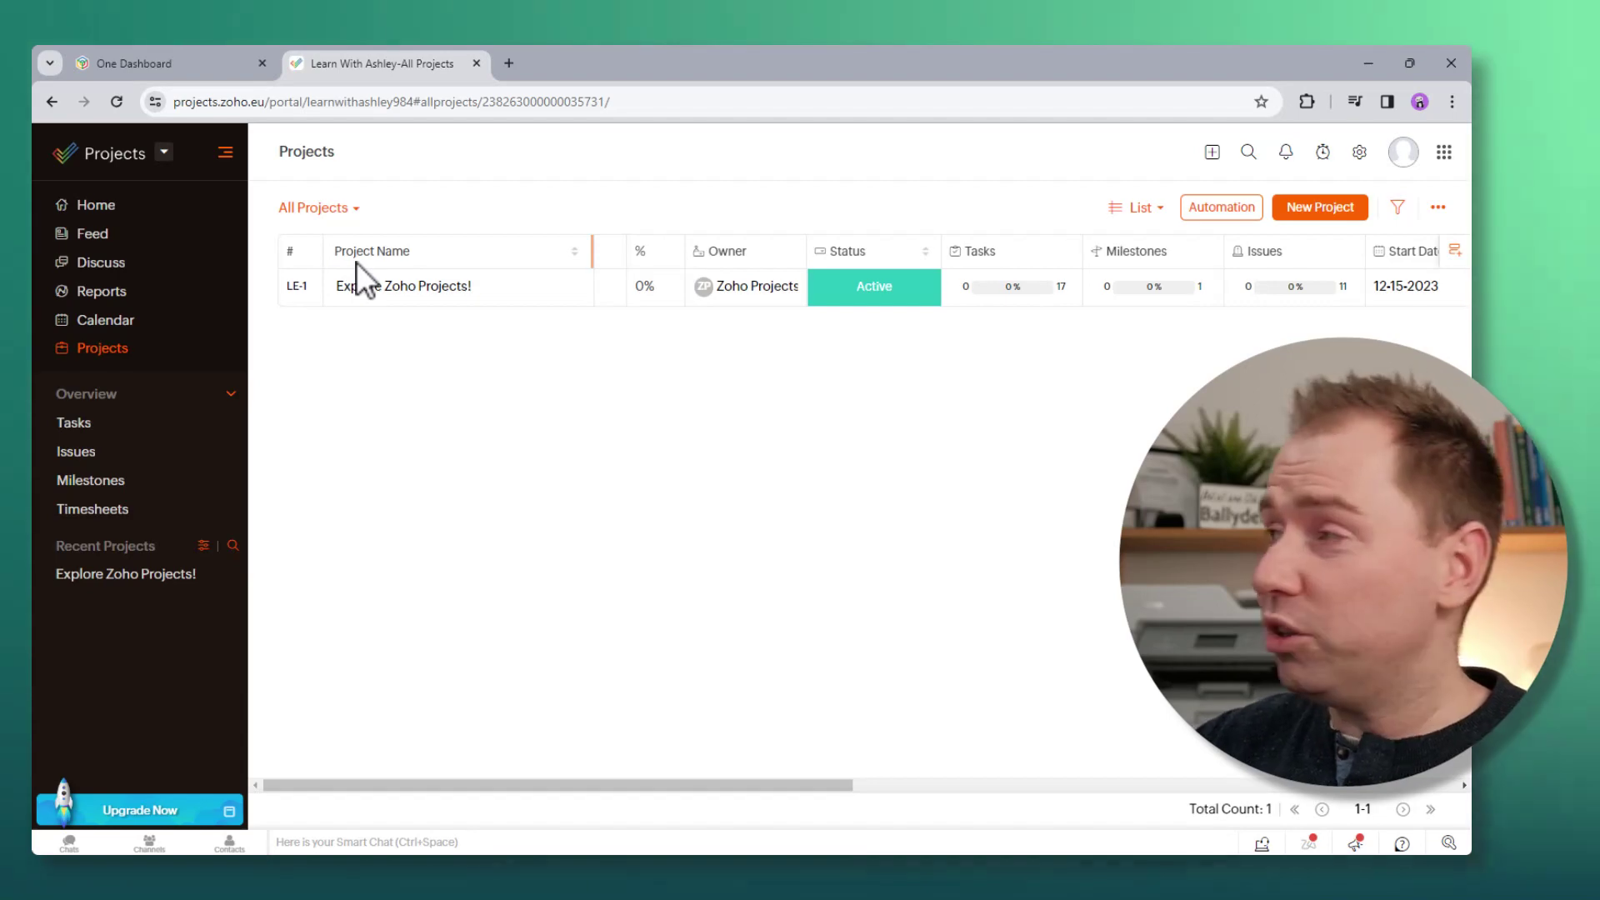
mouse_move(450, 287)
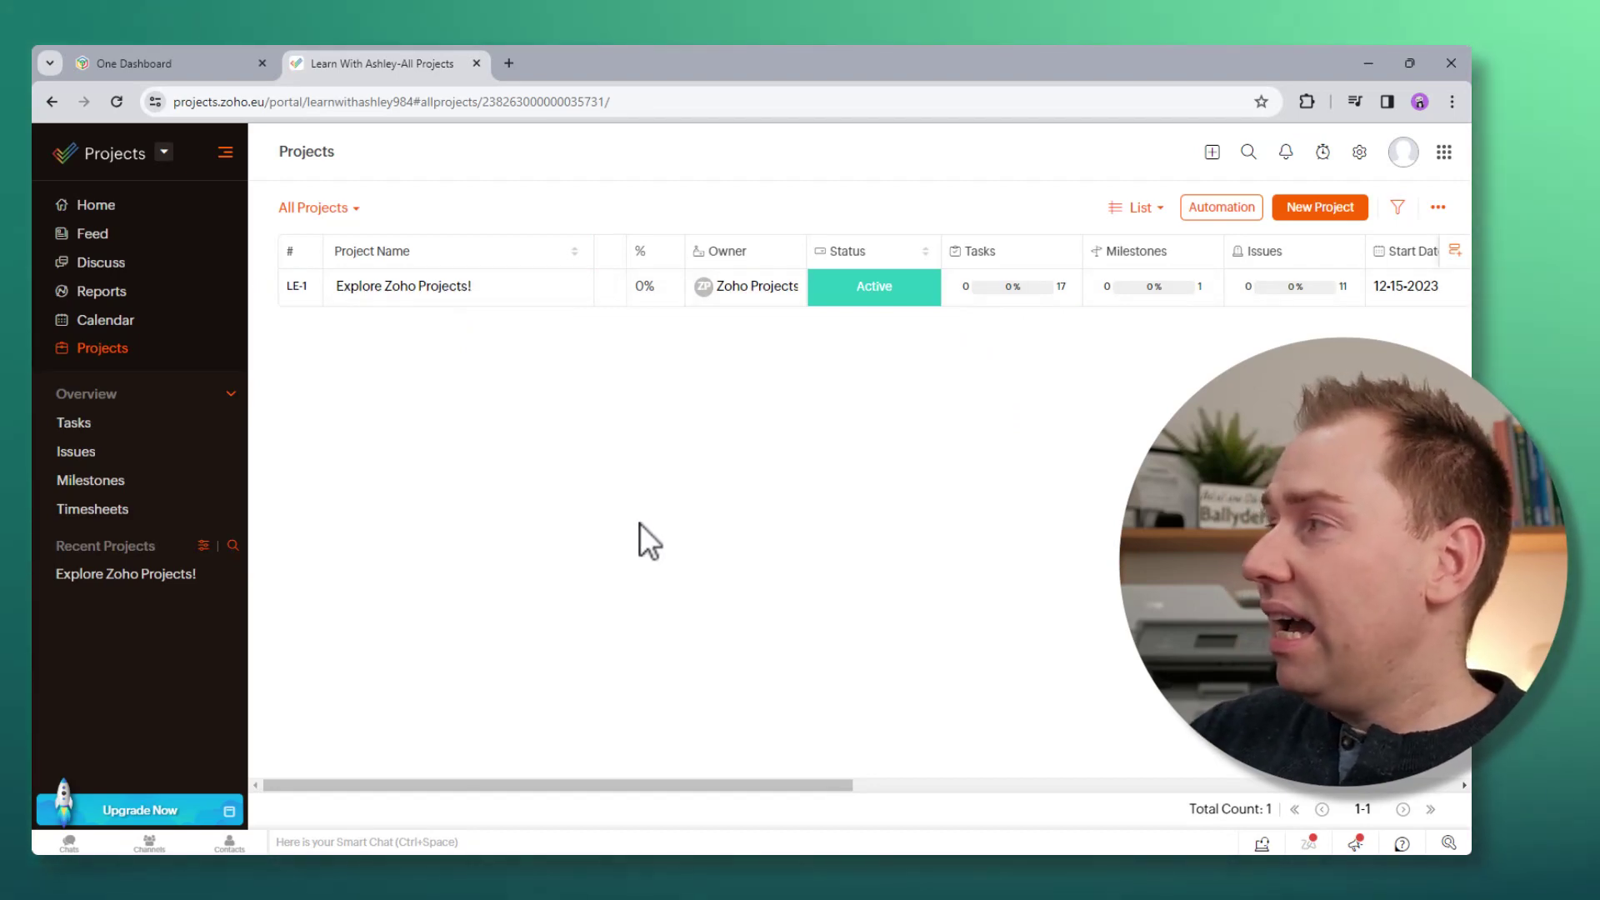
Switch All Projects to the Gantt view, then toggle full screen on and off
click(1147, 208)
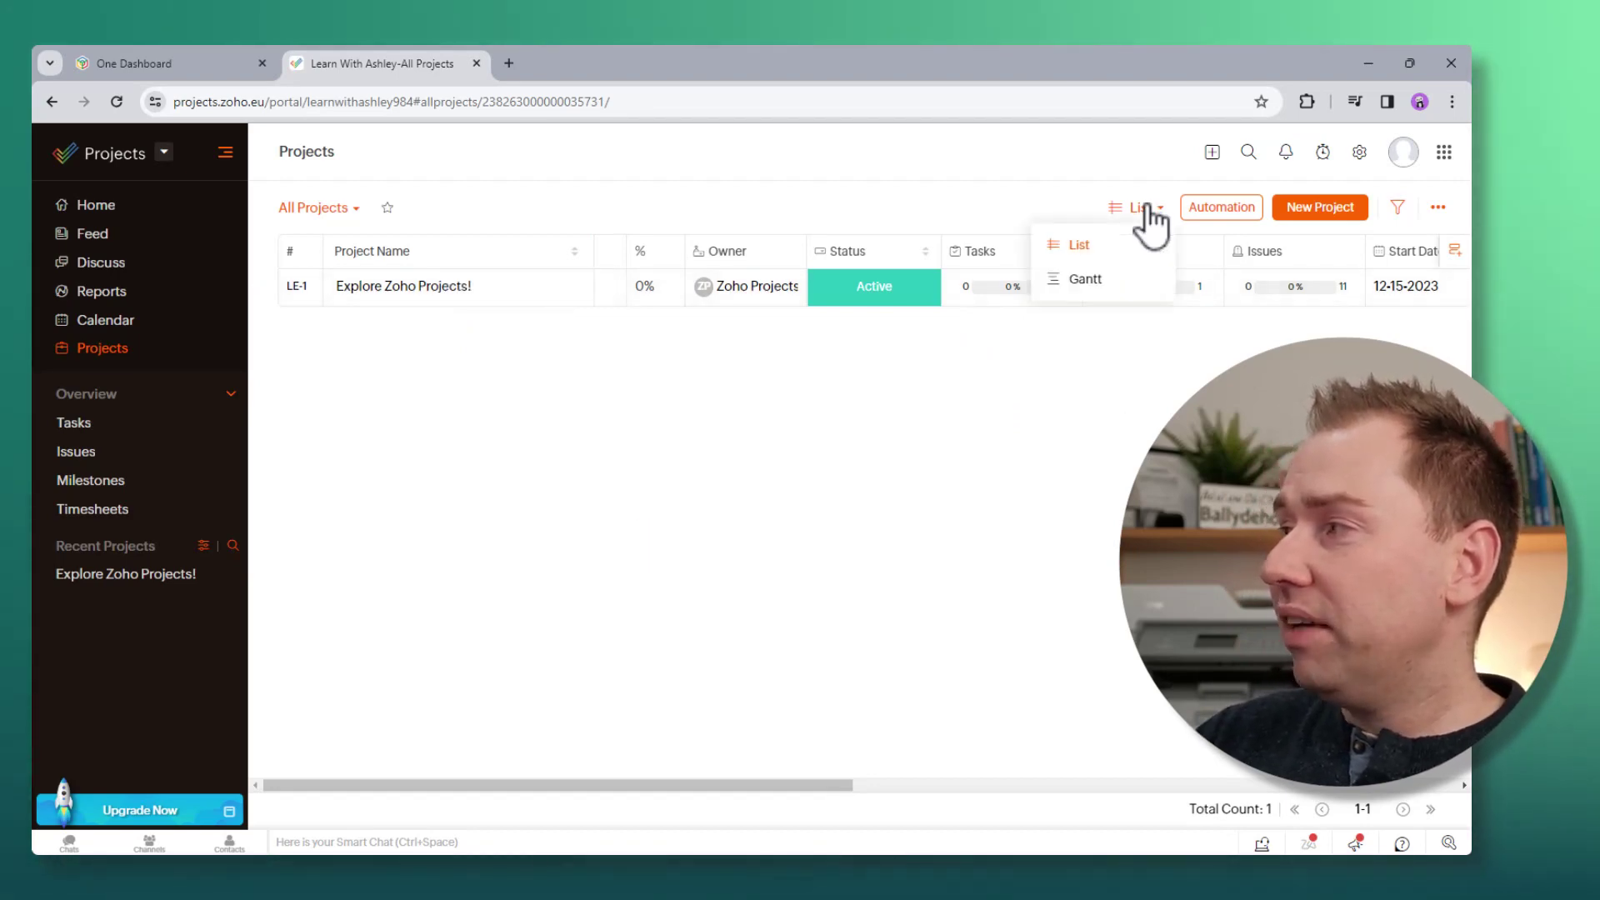
click(1098, 275)
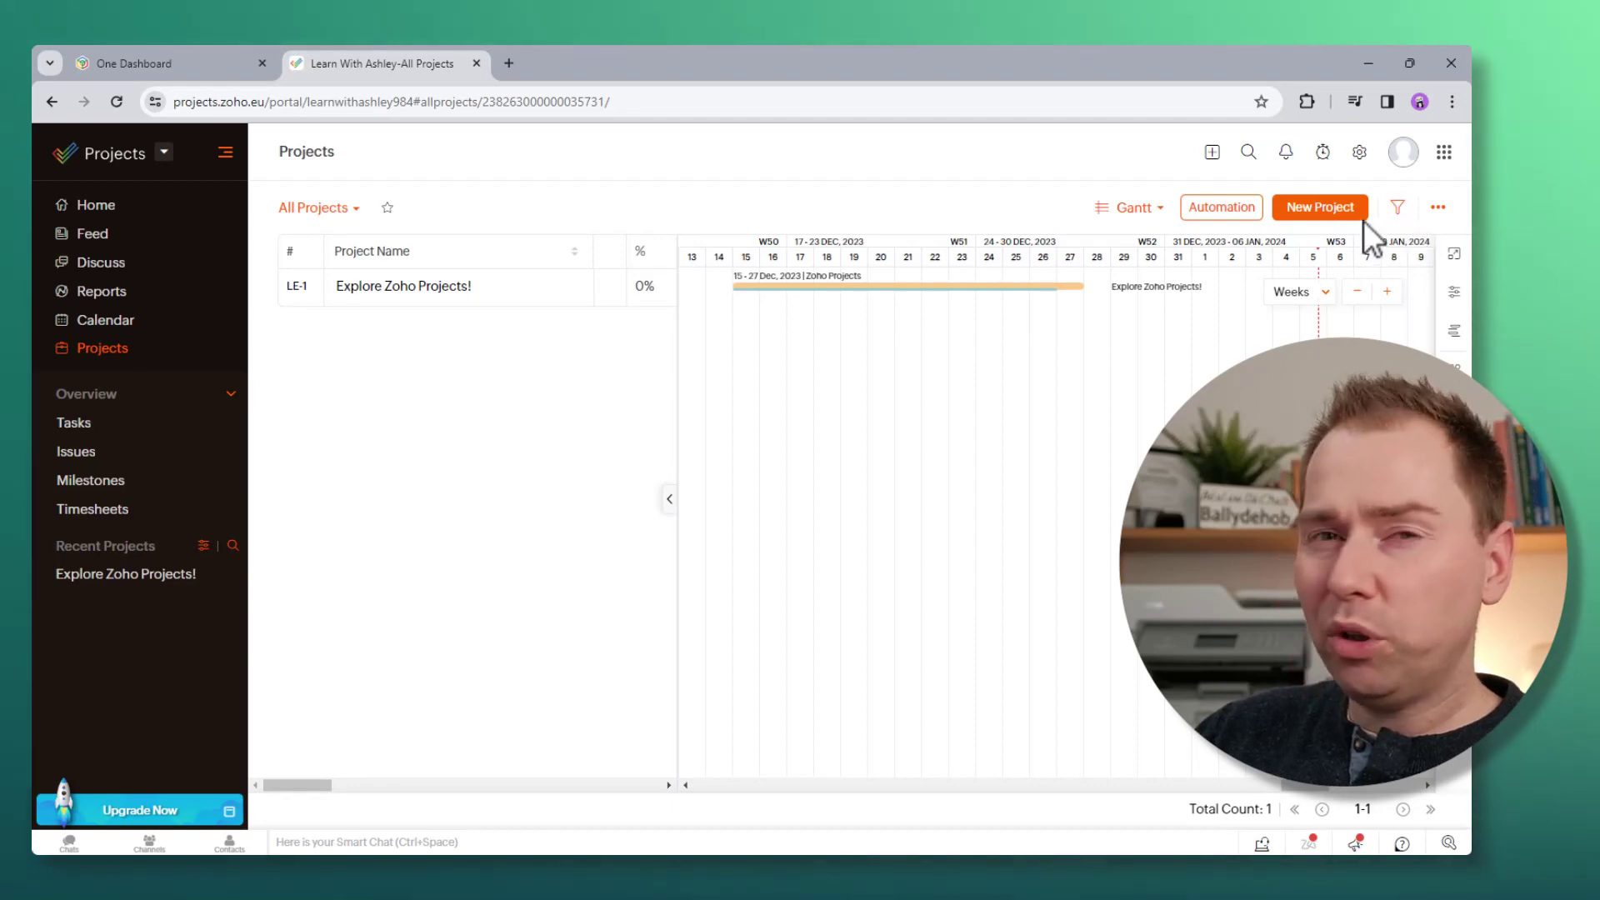
click(1451, 258)
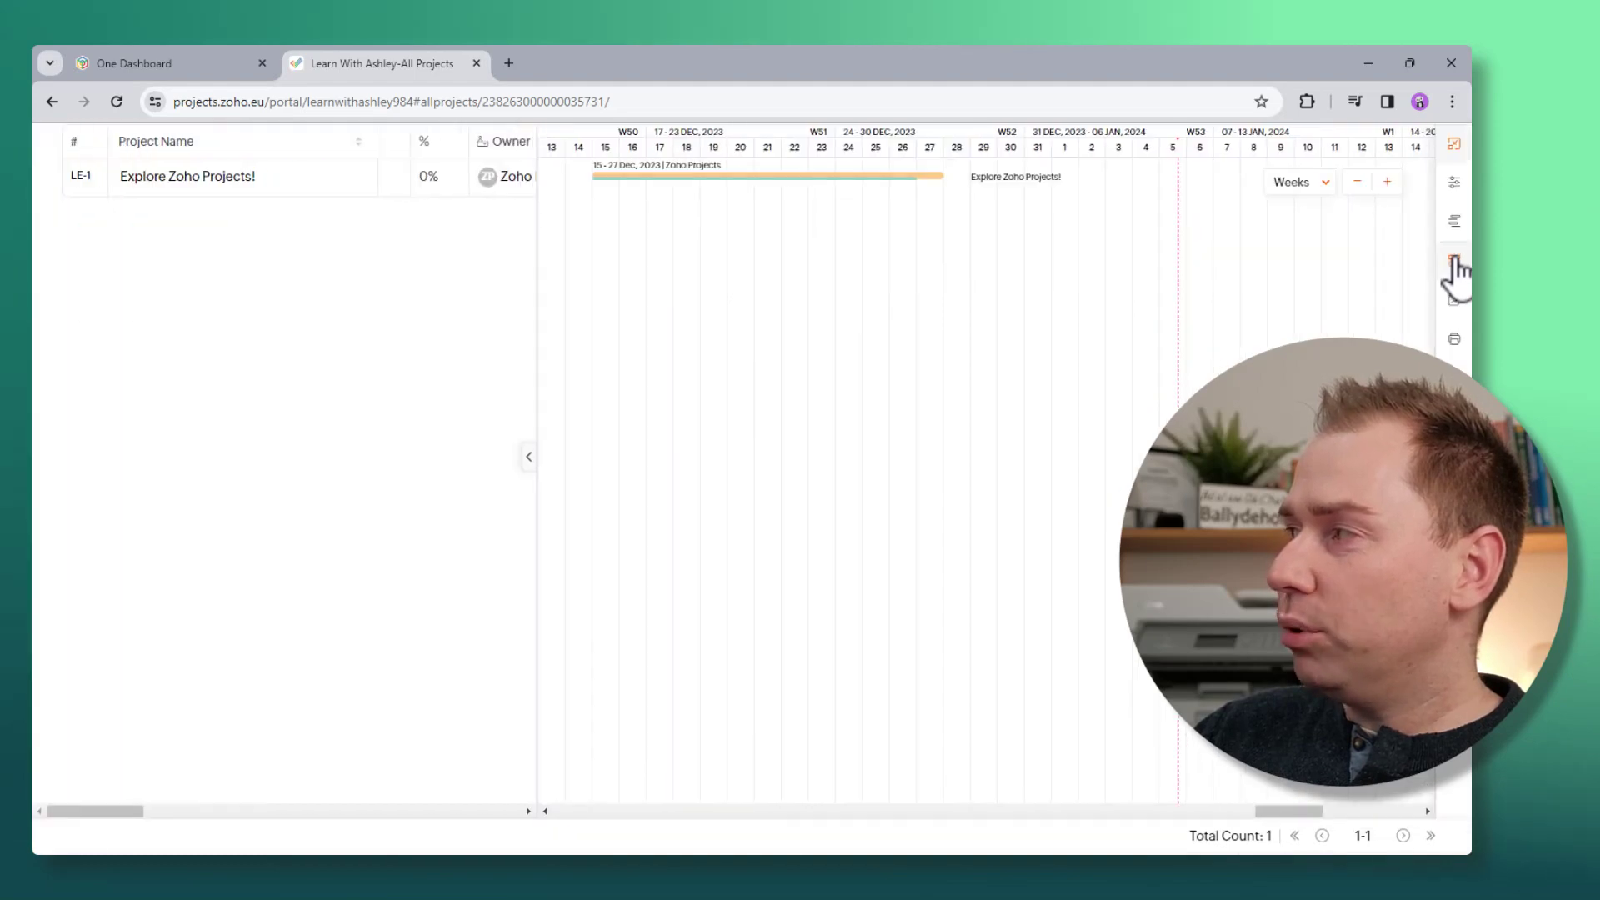
click(1453, 146)
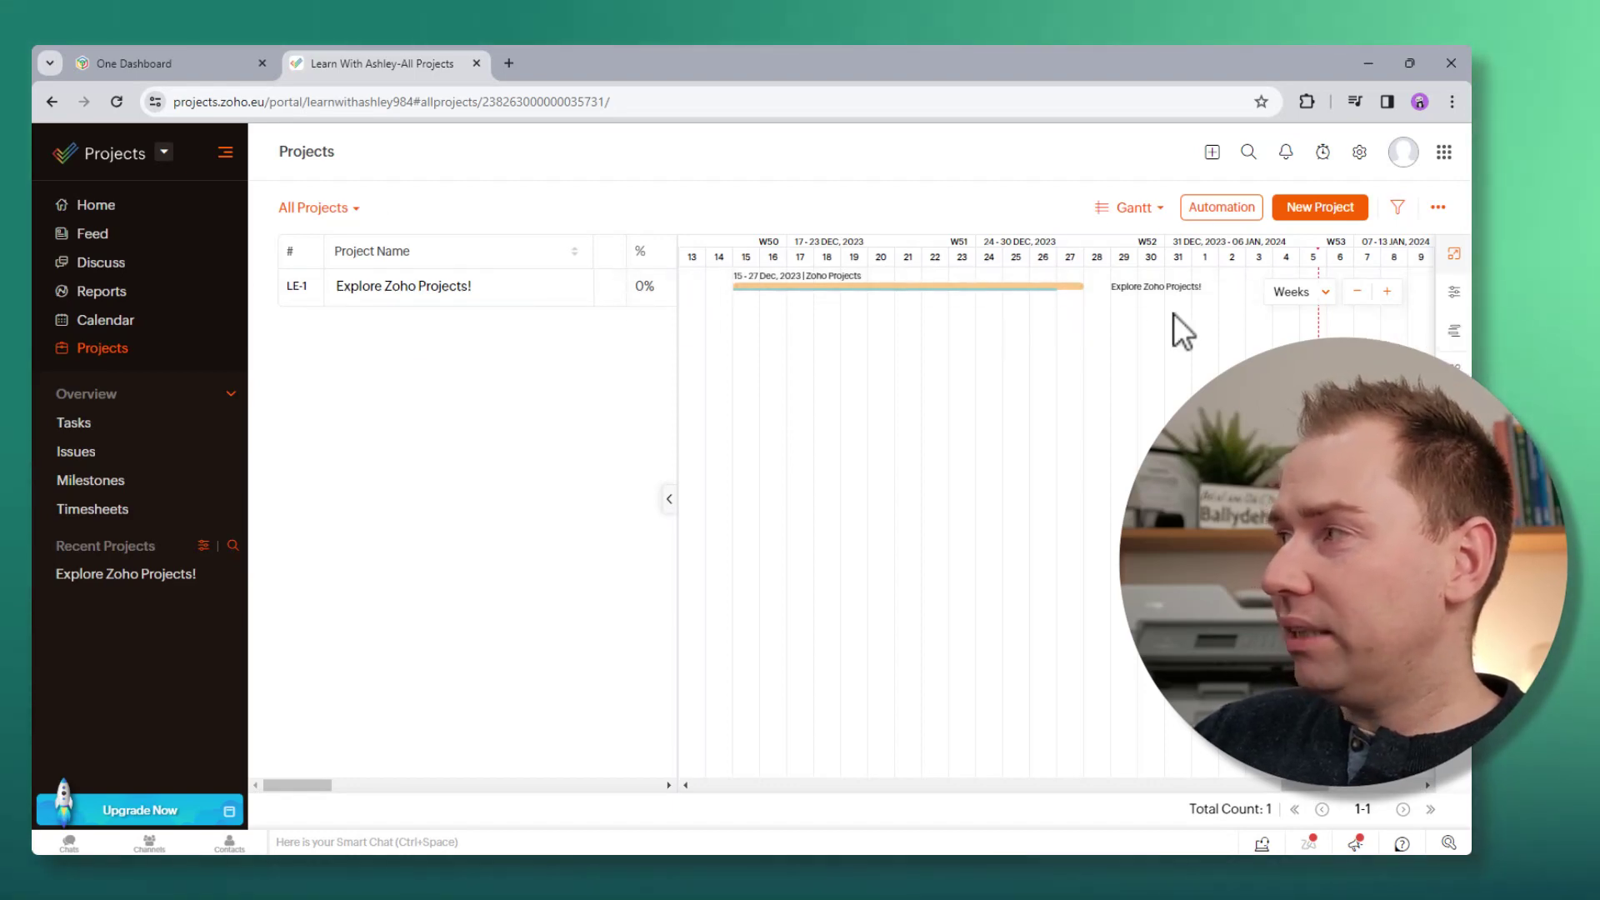
Return projects to List view and look over the Add Column options without changes
click(1129, 210)
click(1077, 242)
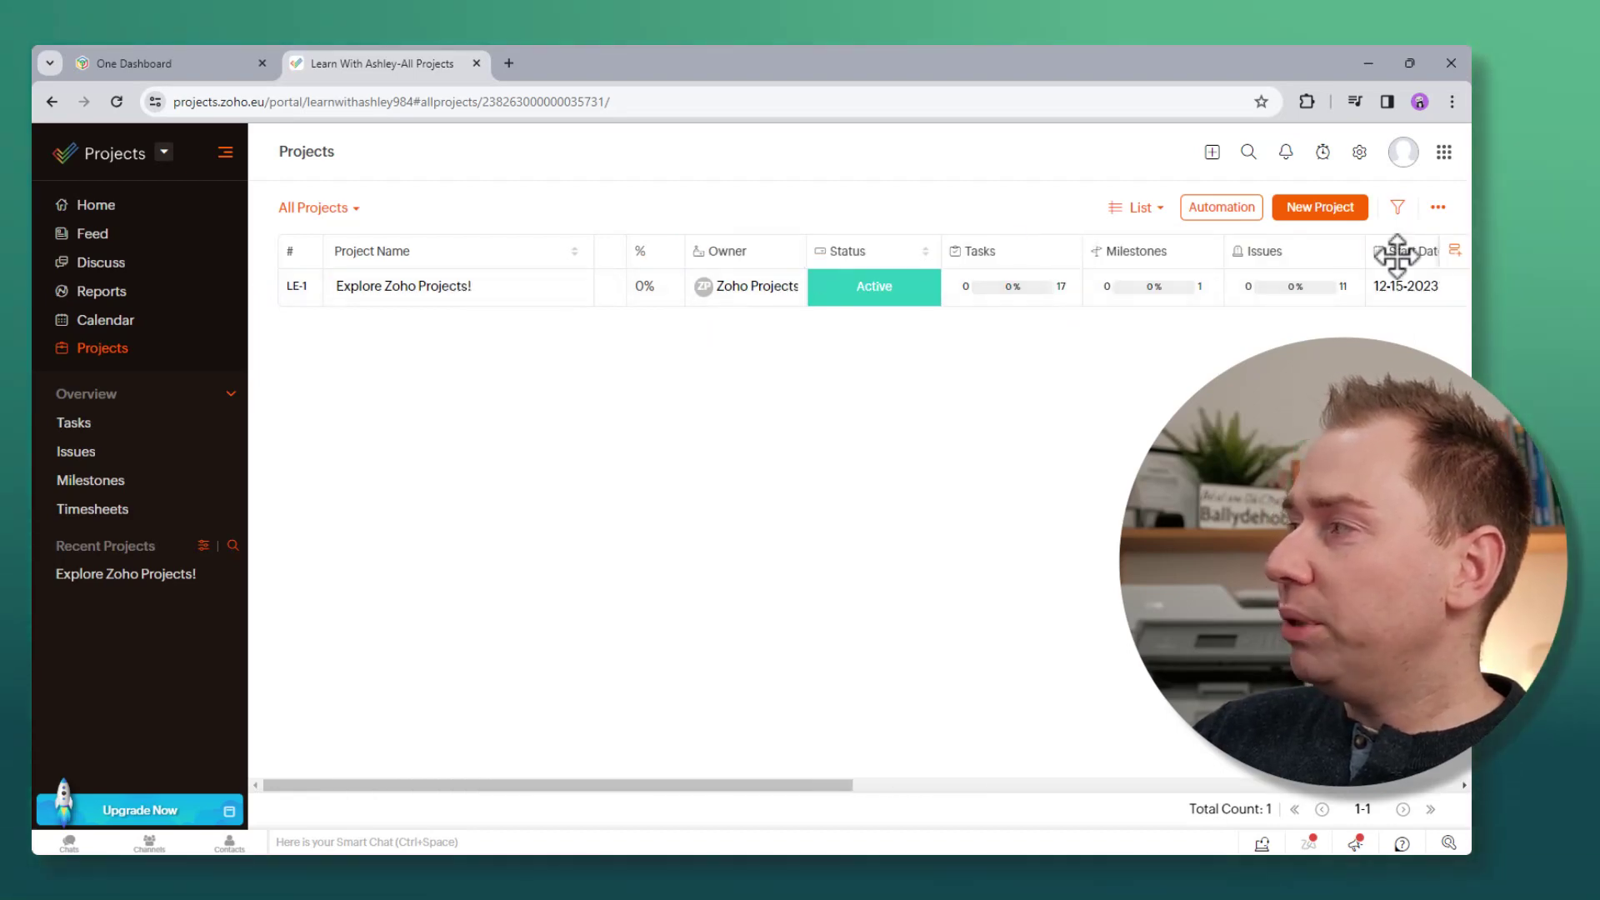
click(1454, 255)
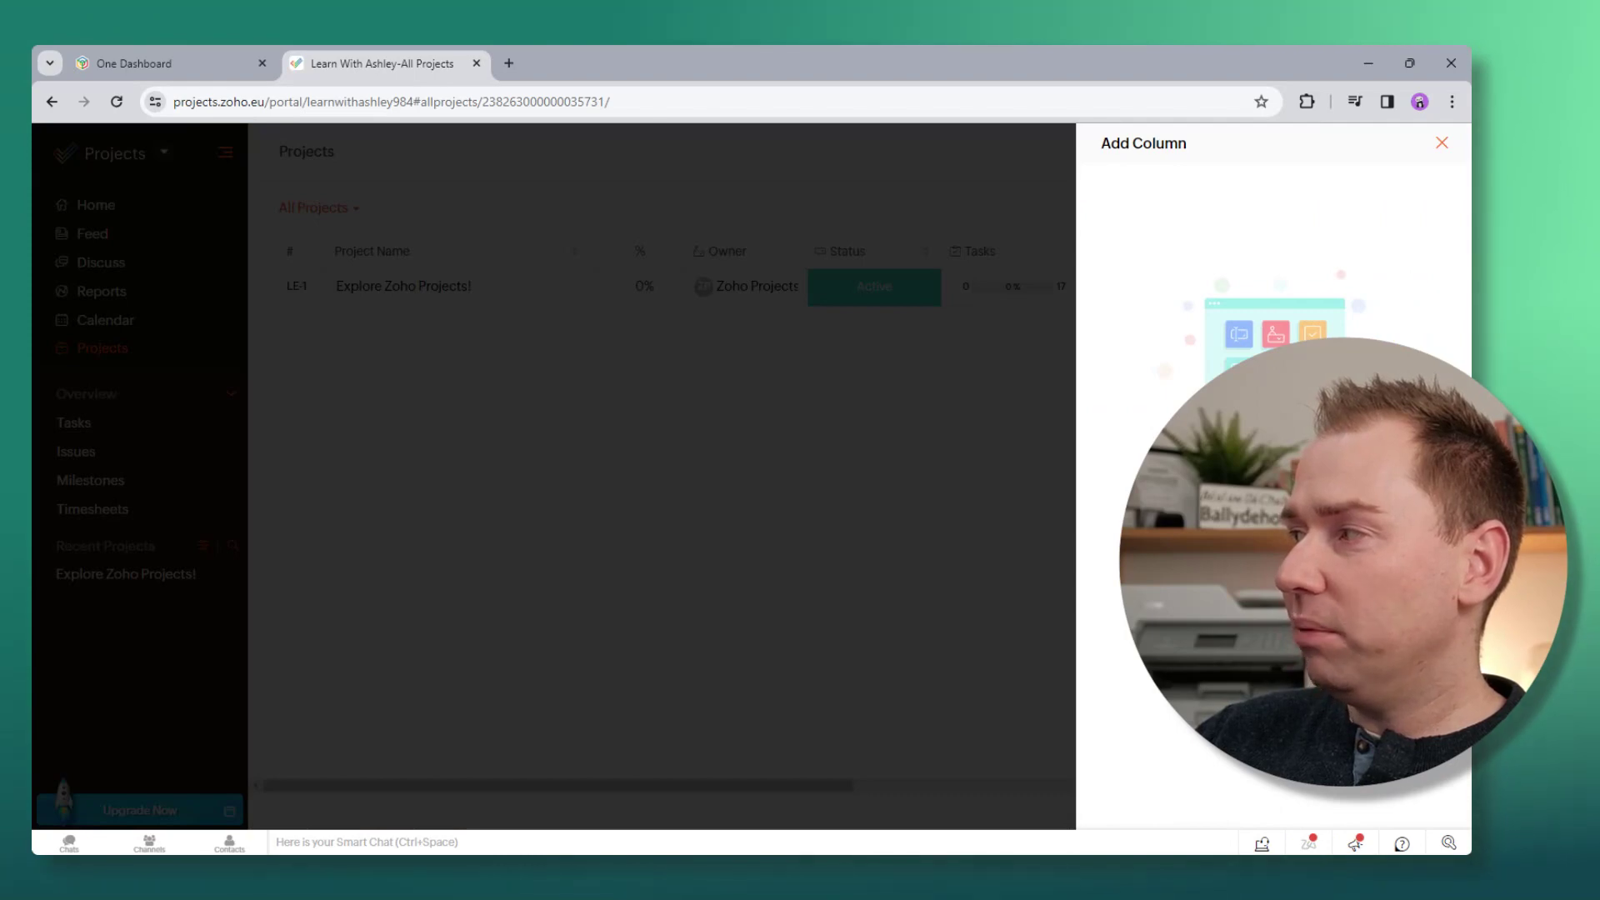
click(1441, 143)
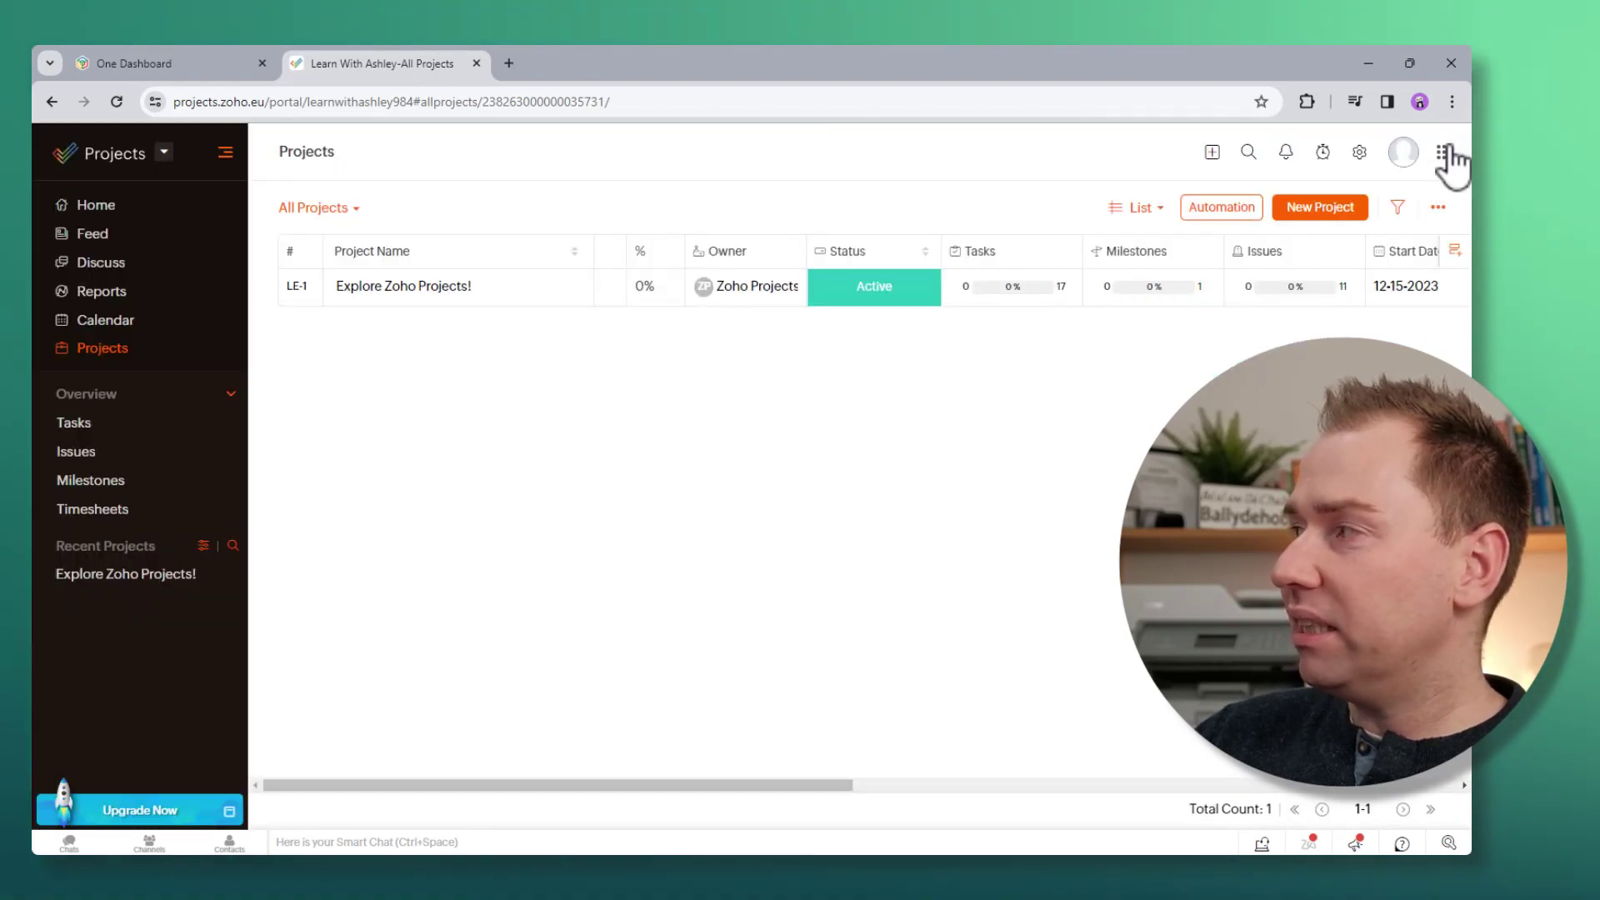
Try moving the Start Date column left and inspect the Owner column menu
drag(1402, 256, 792, 250)
click(732, 258)
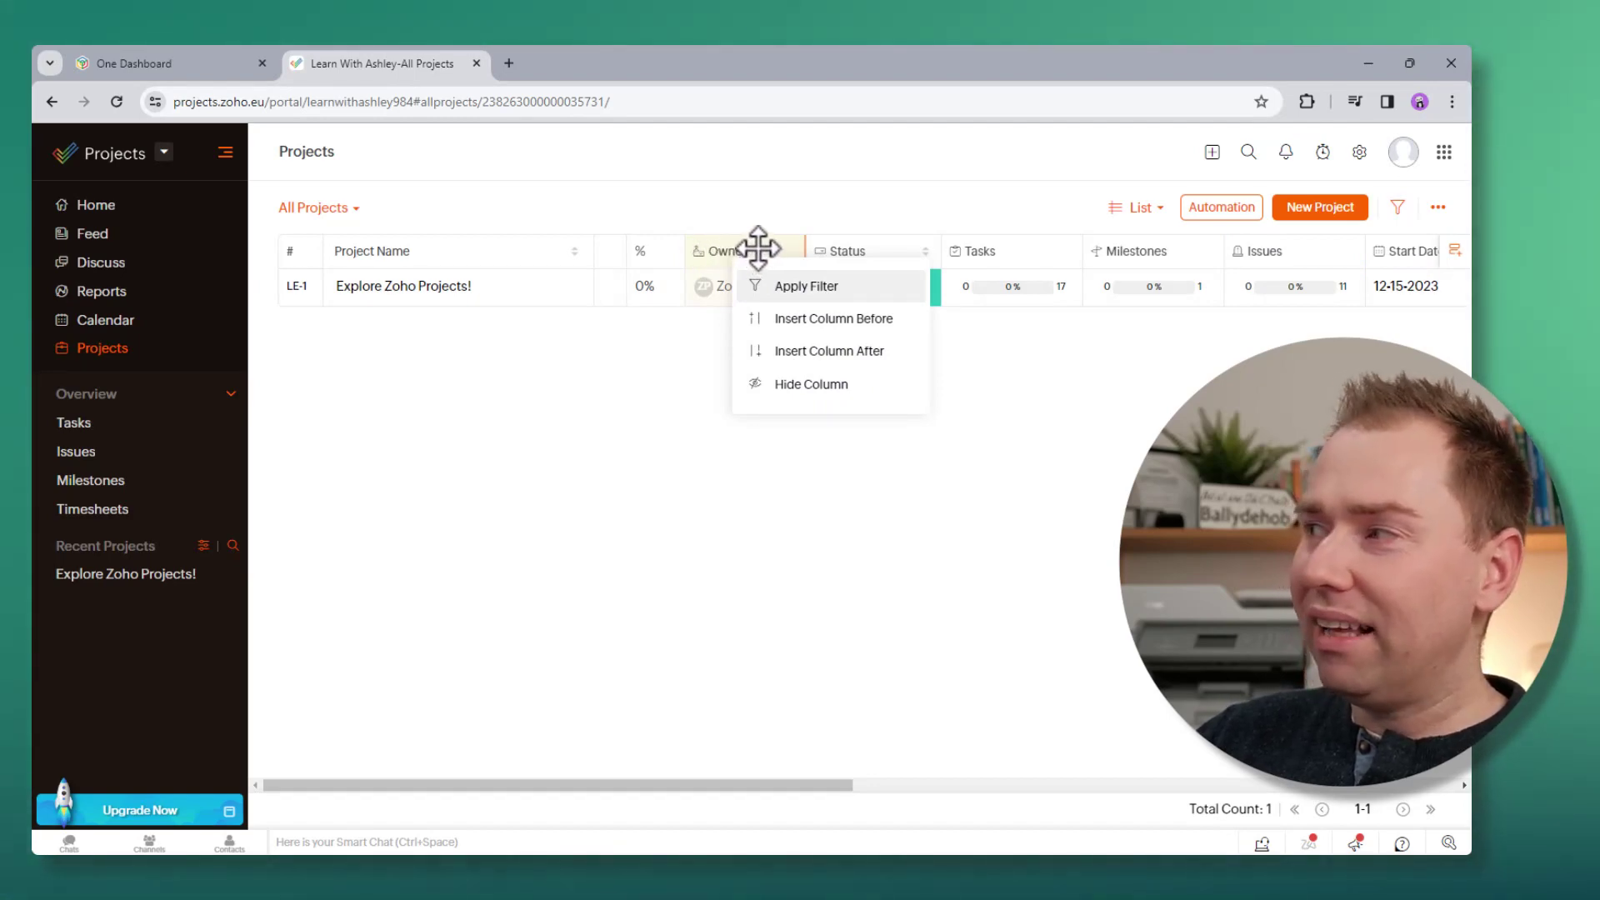
click(777, 208)
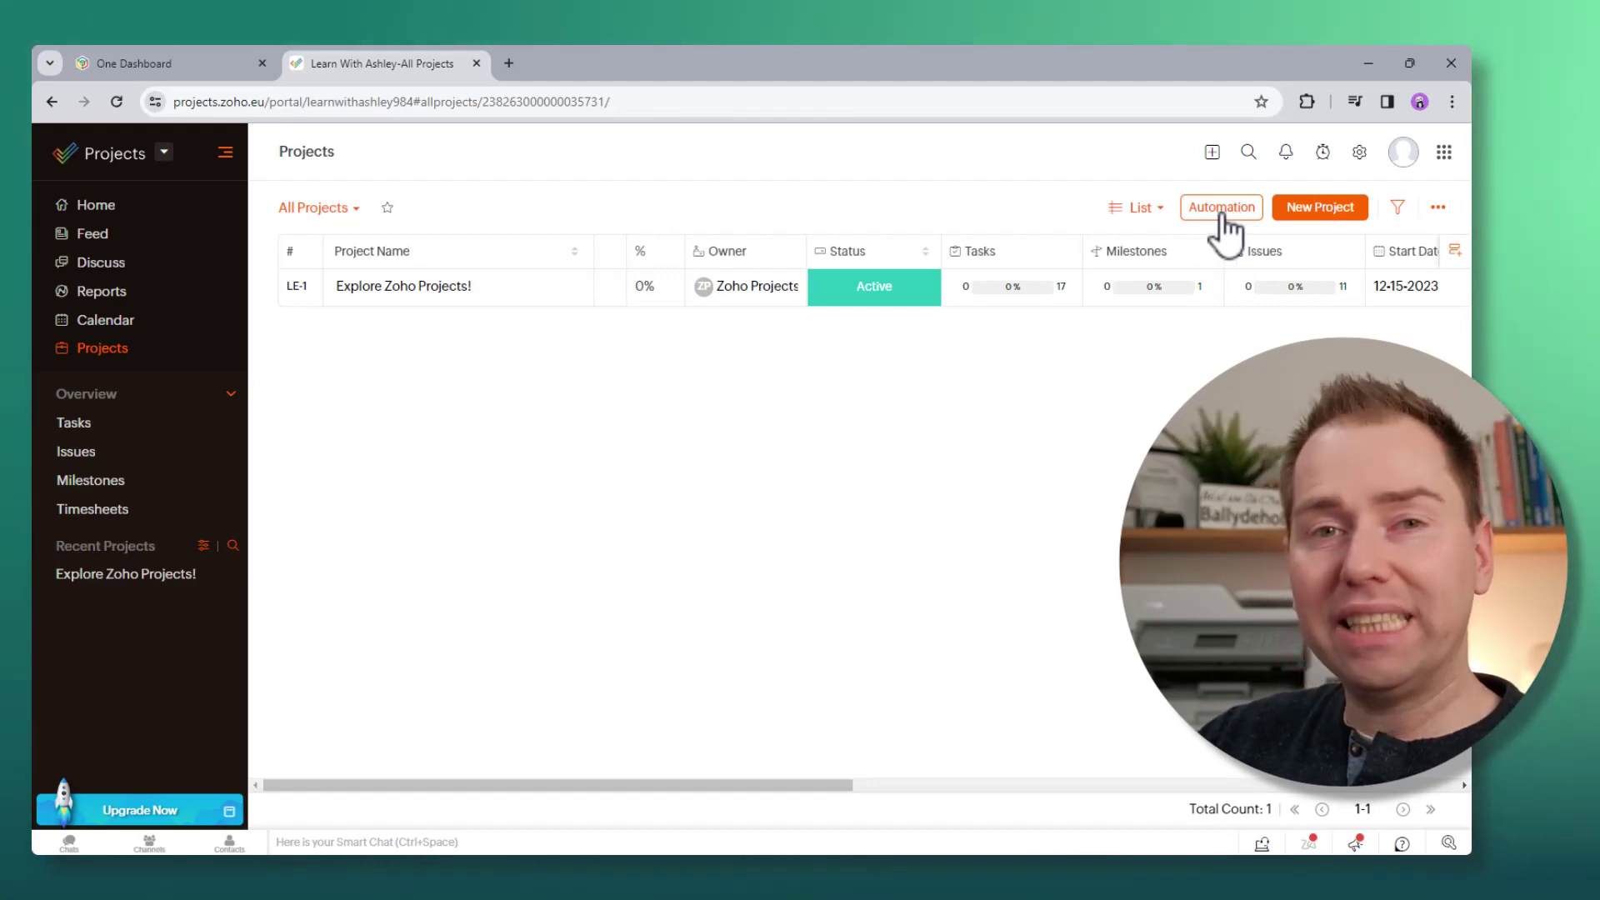
View the project Workflow Rules under Automation, then close the panel
click(1222, 235)
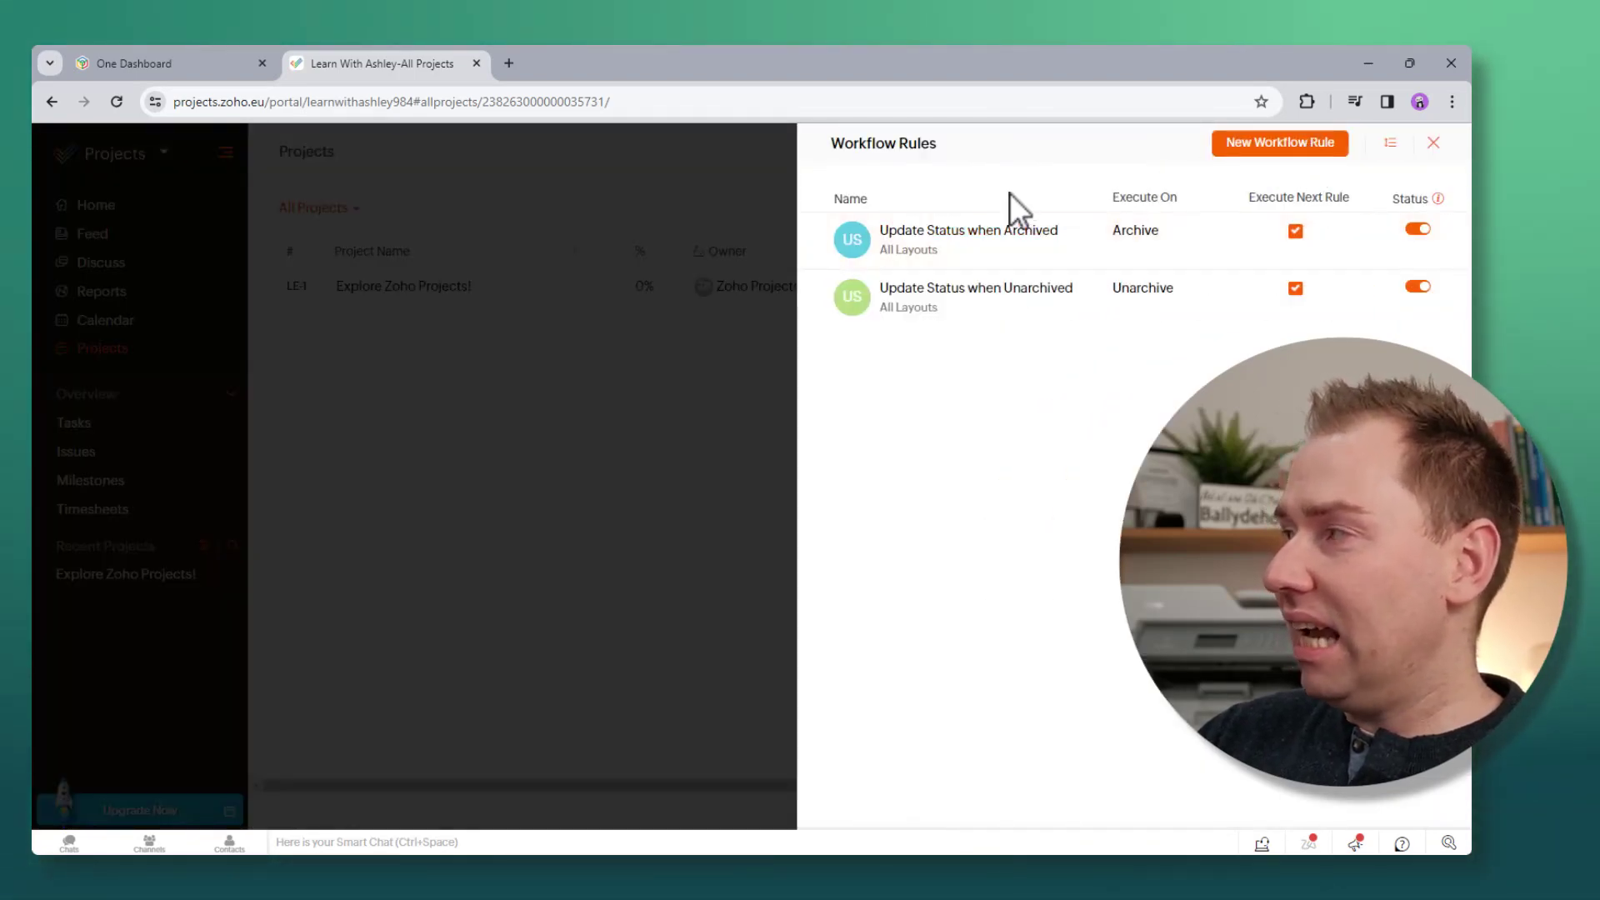
click(1429, 143)
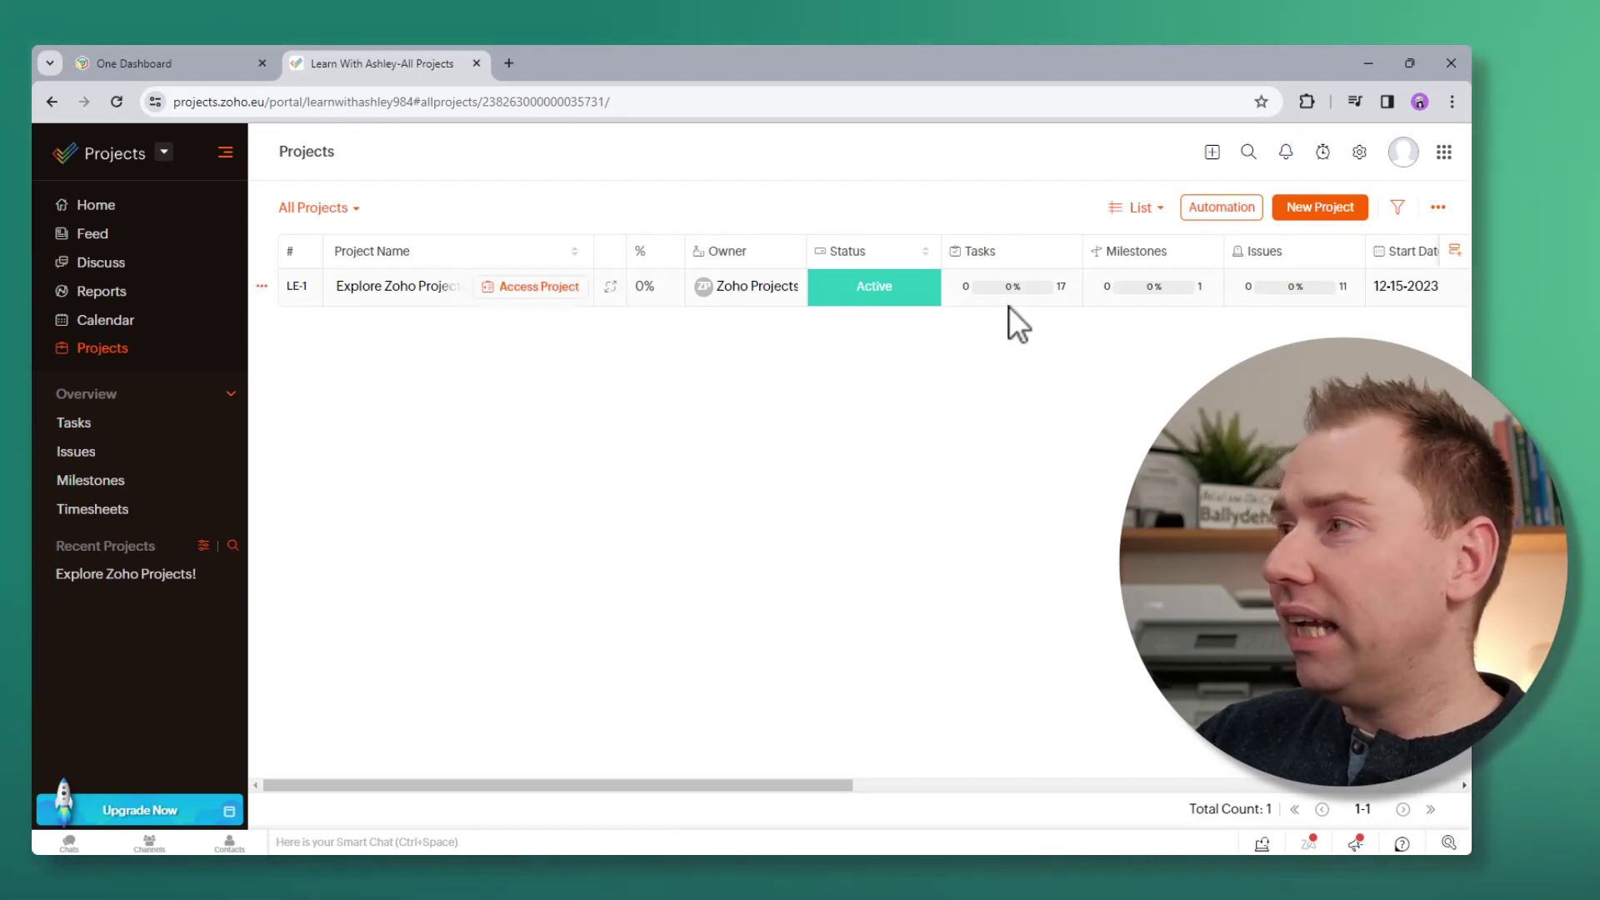
click(262, 286)
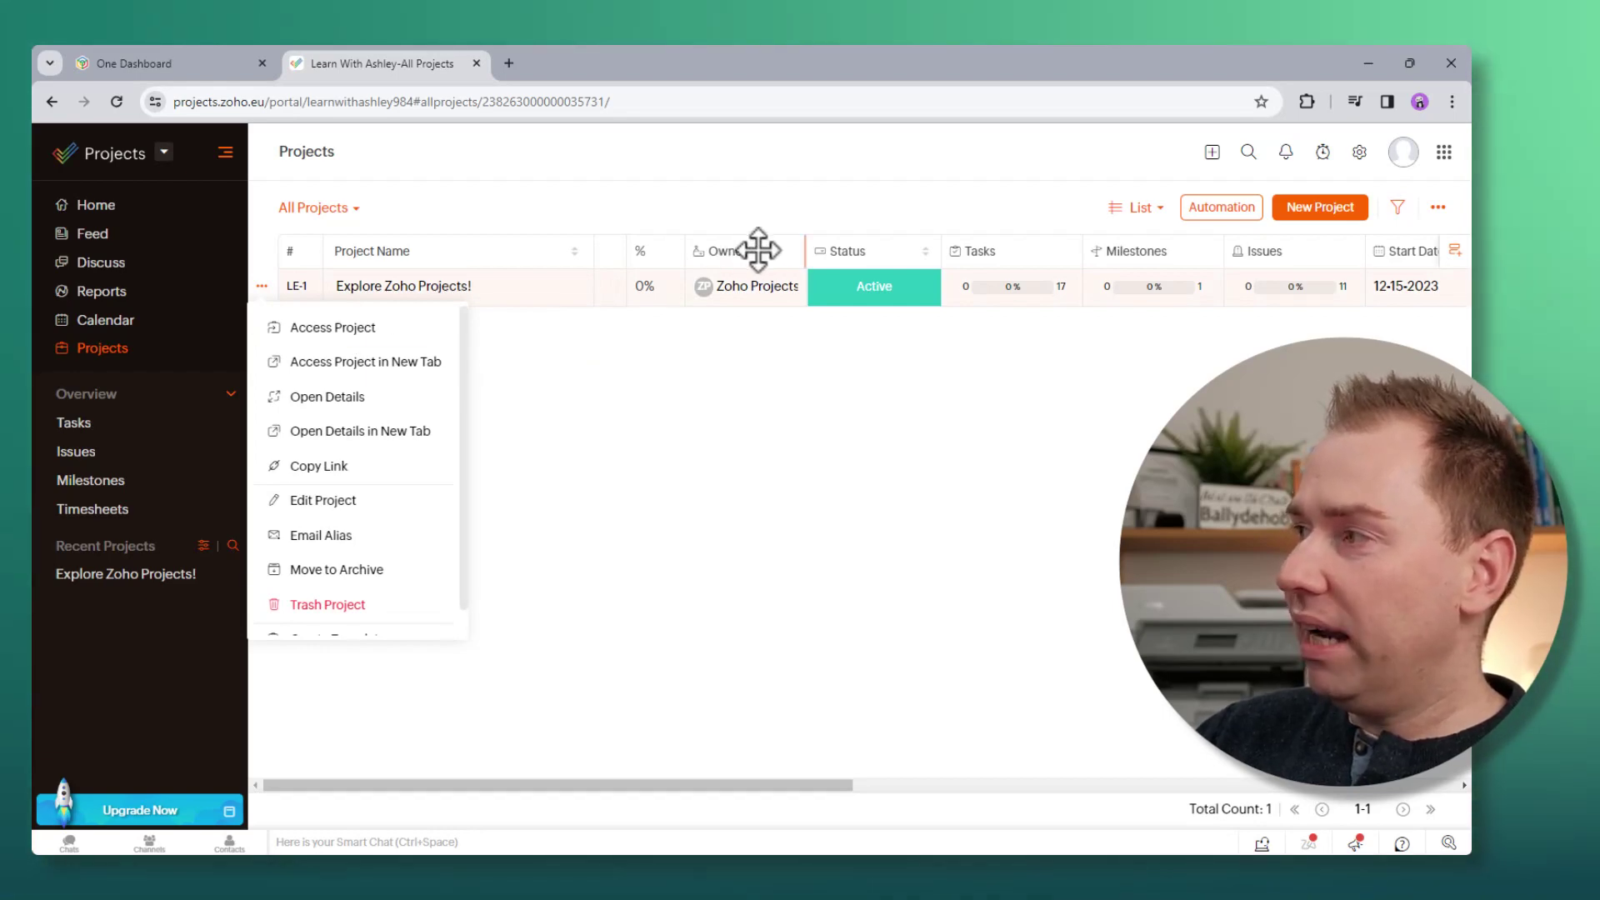
right_click(757, 249)
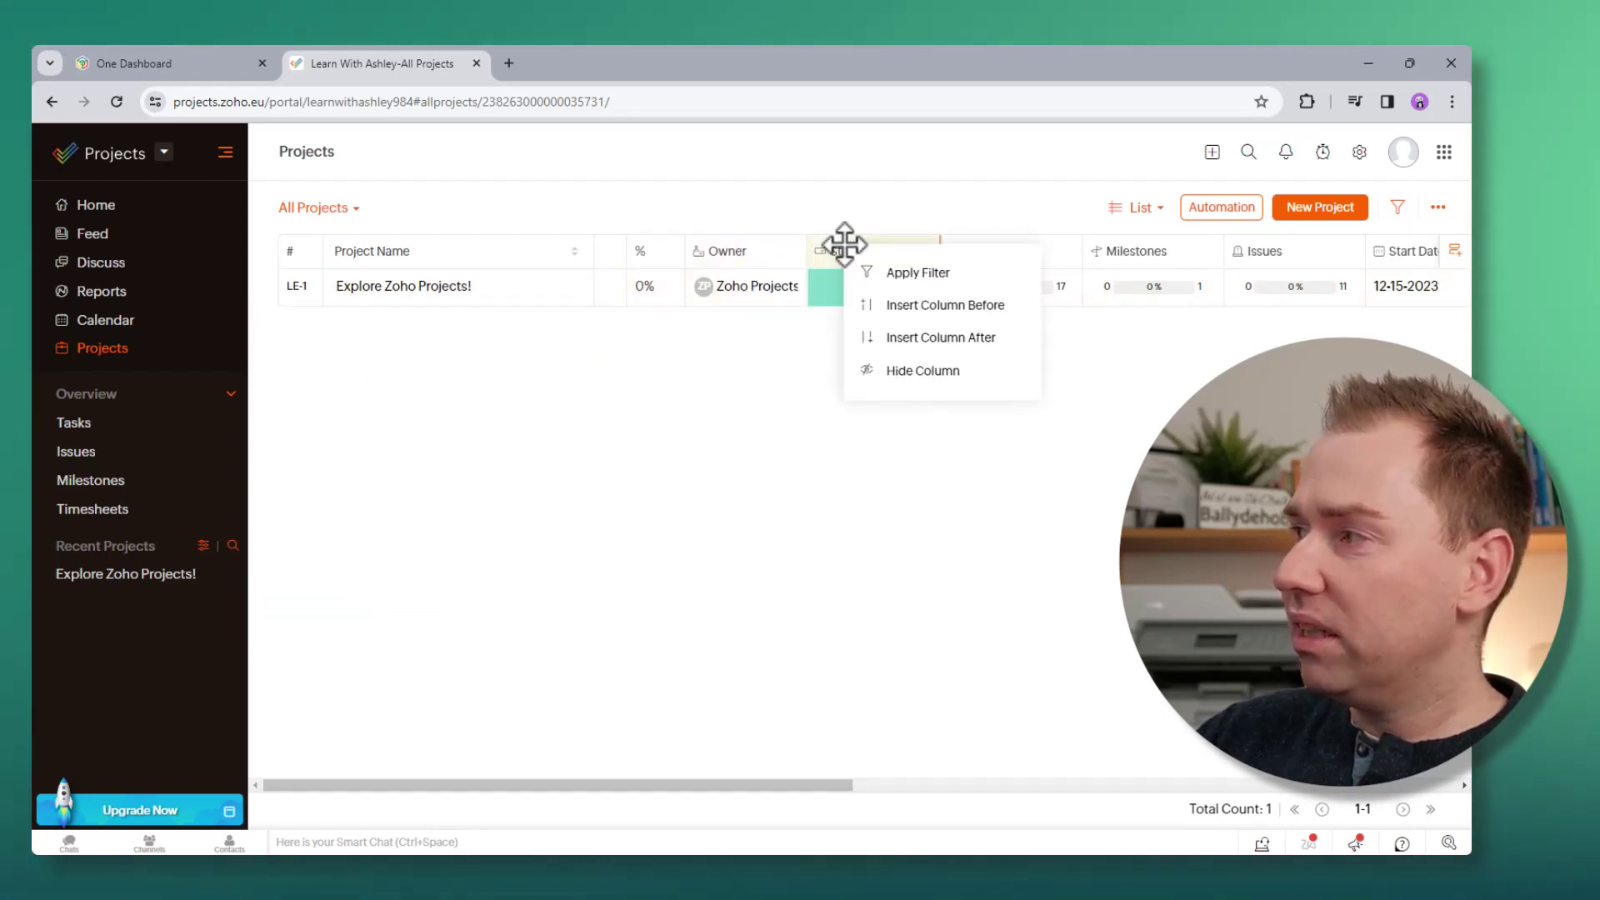
right_click(751, 291)
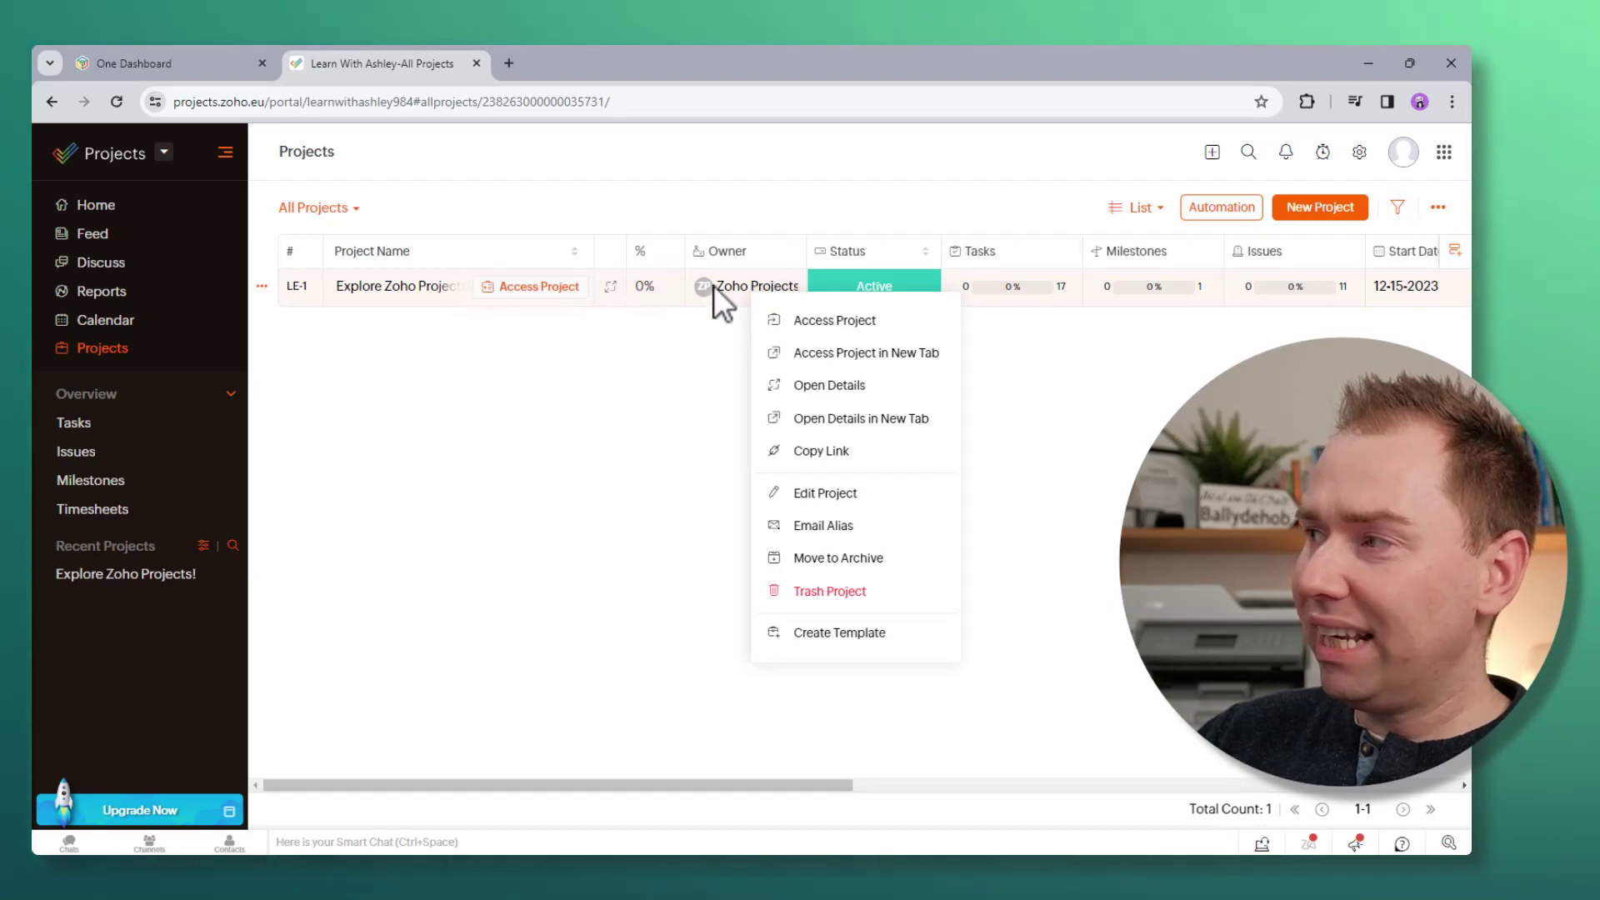
right_click(723, 287)
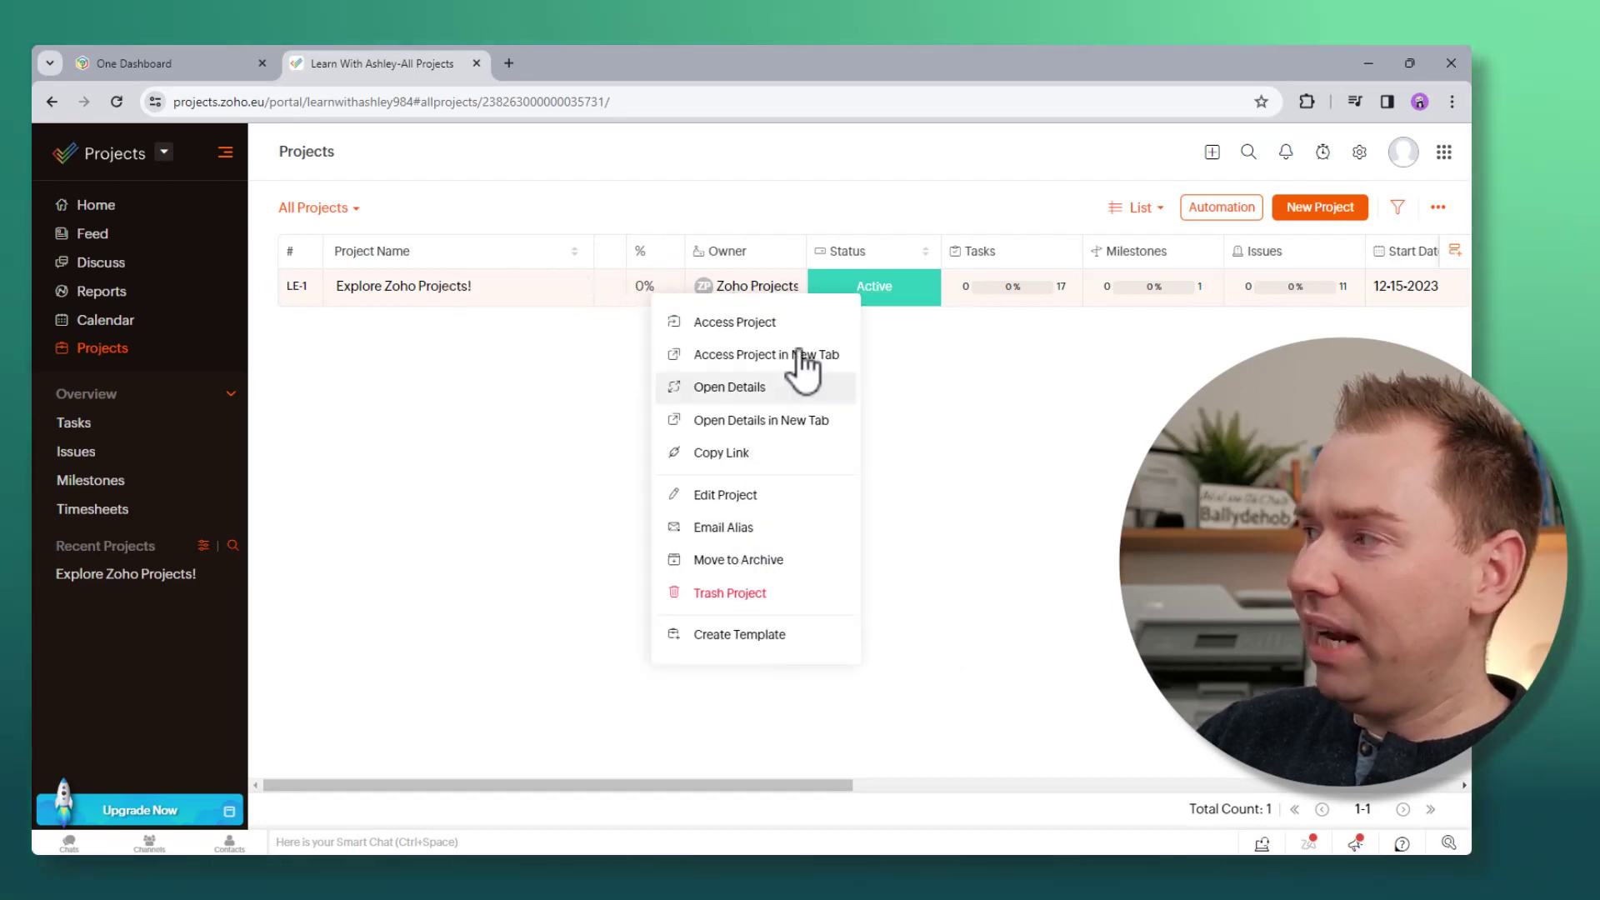
right_click(1005, 283)
right_click(993, 251)
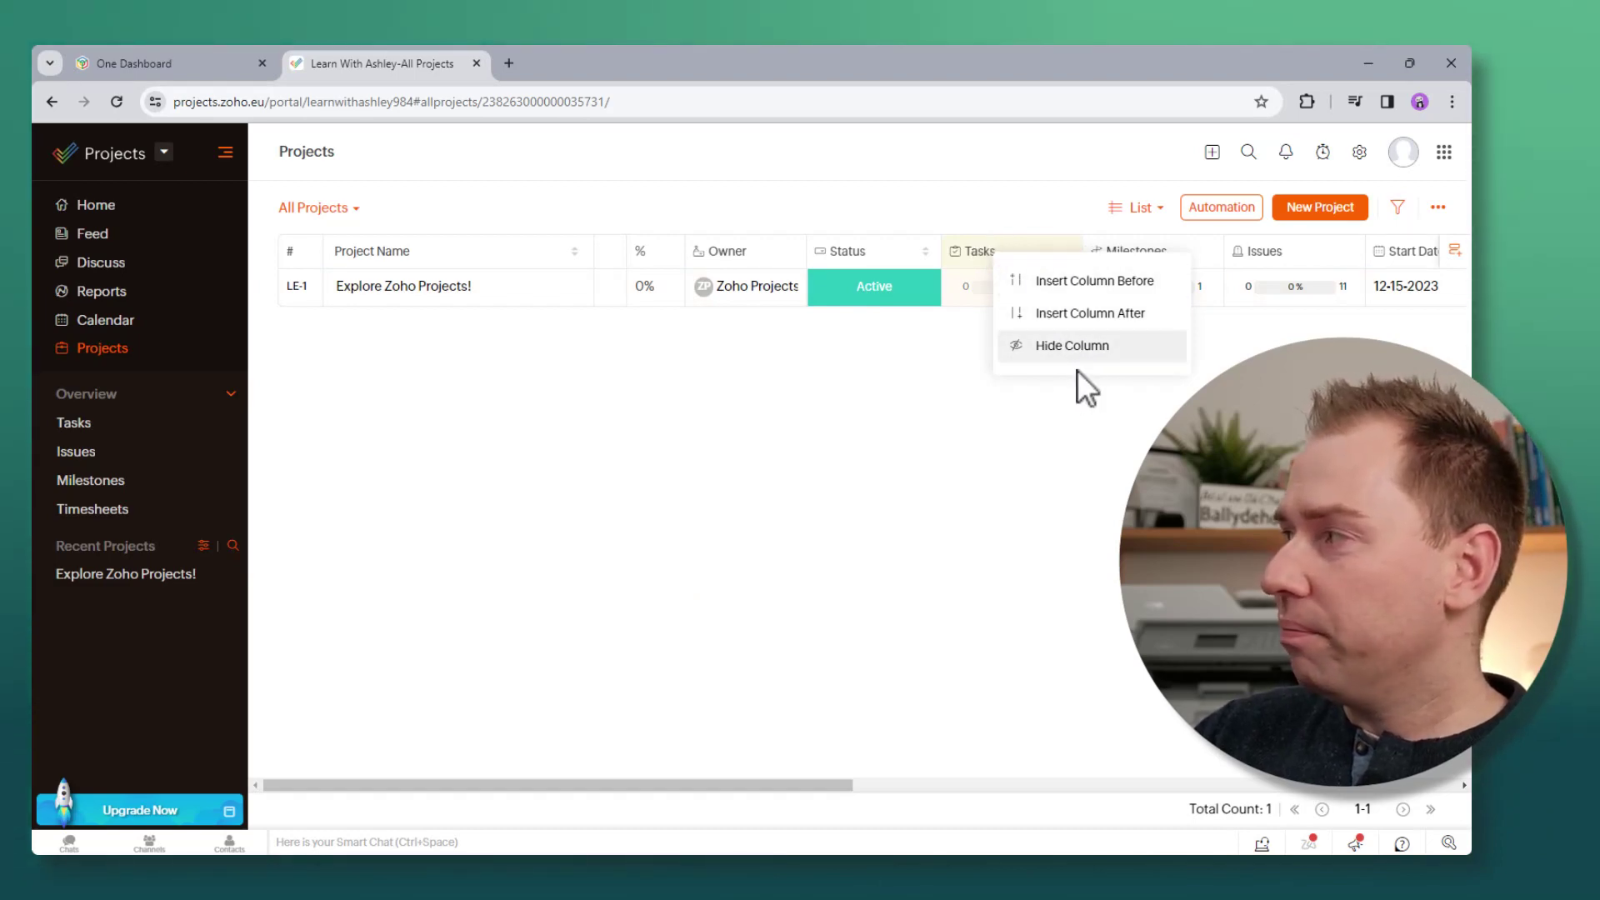
click(1378, 275)
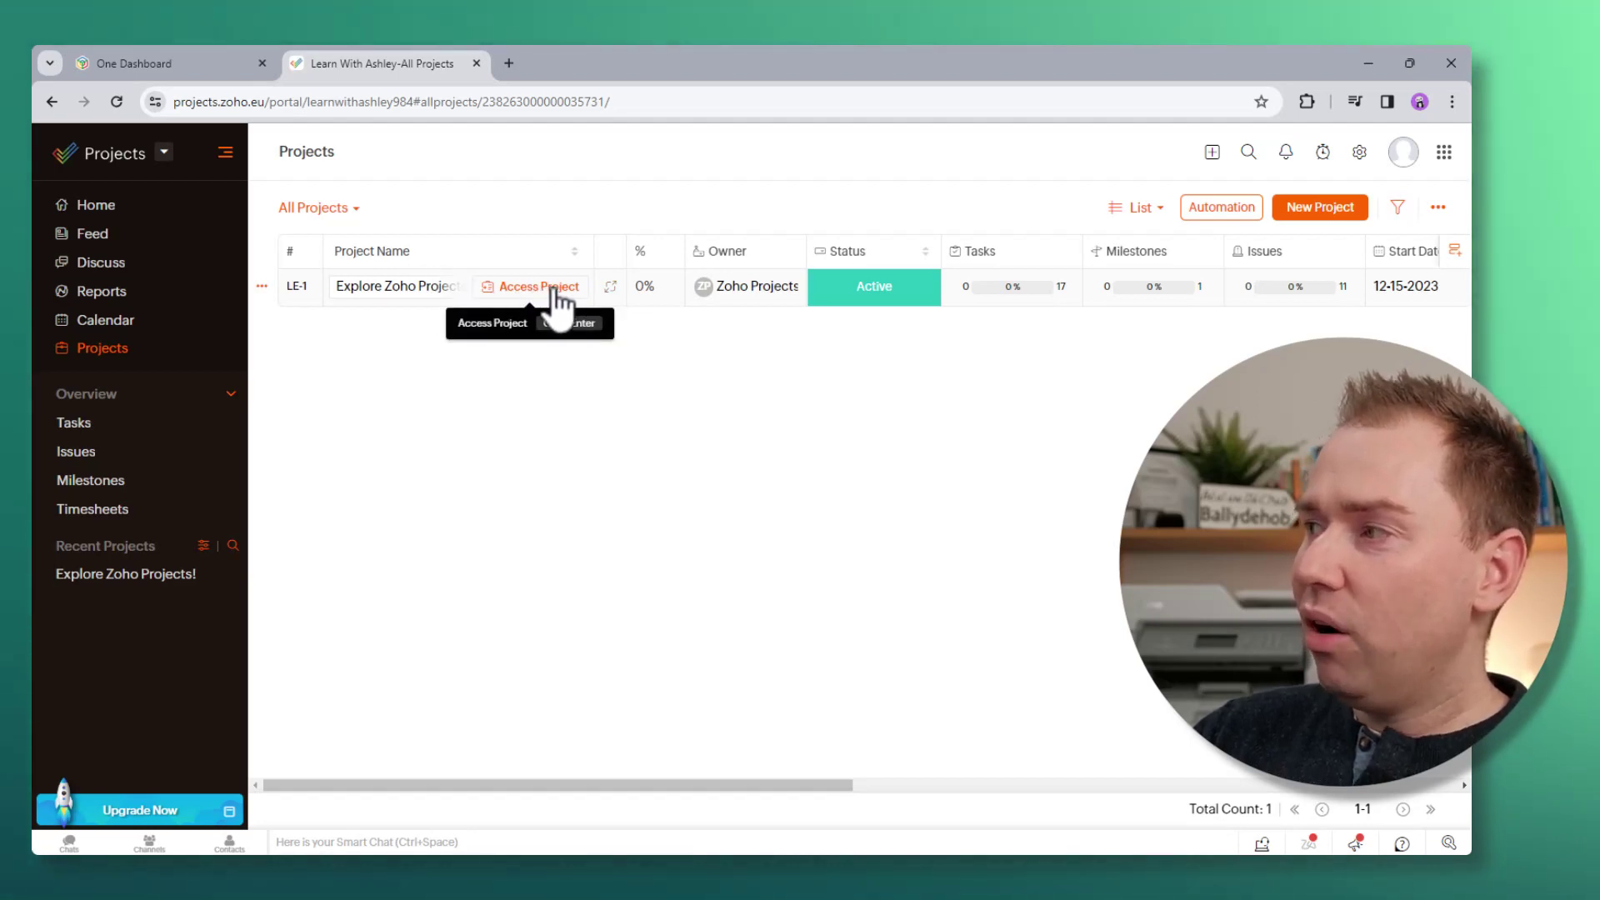
click(611, 287)
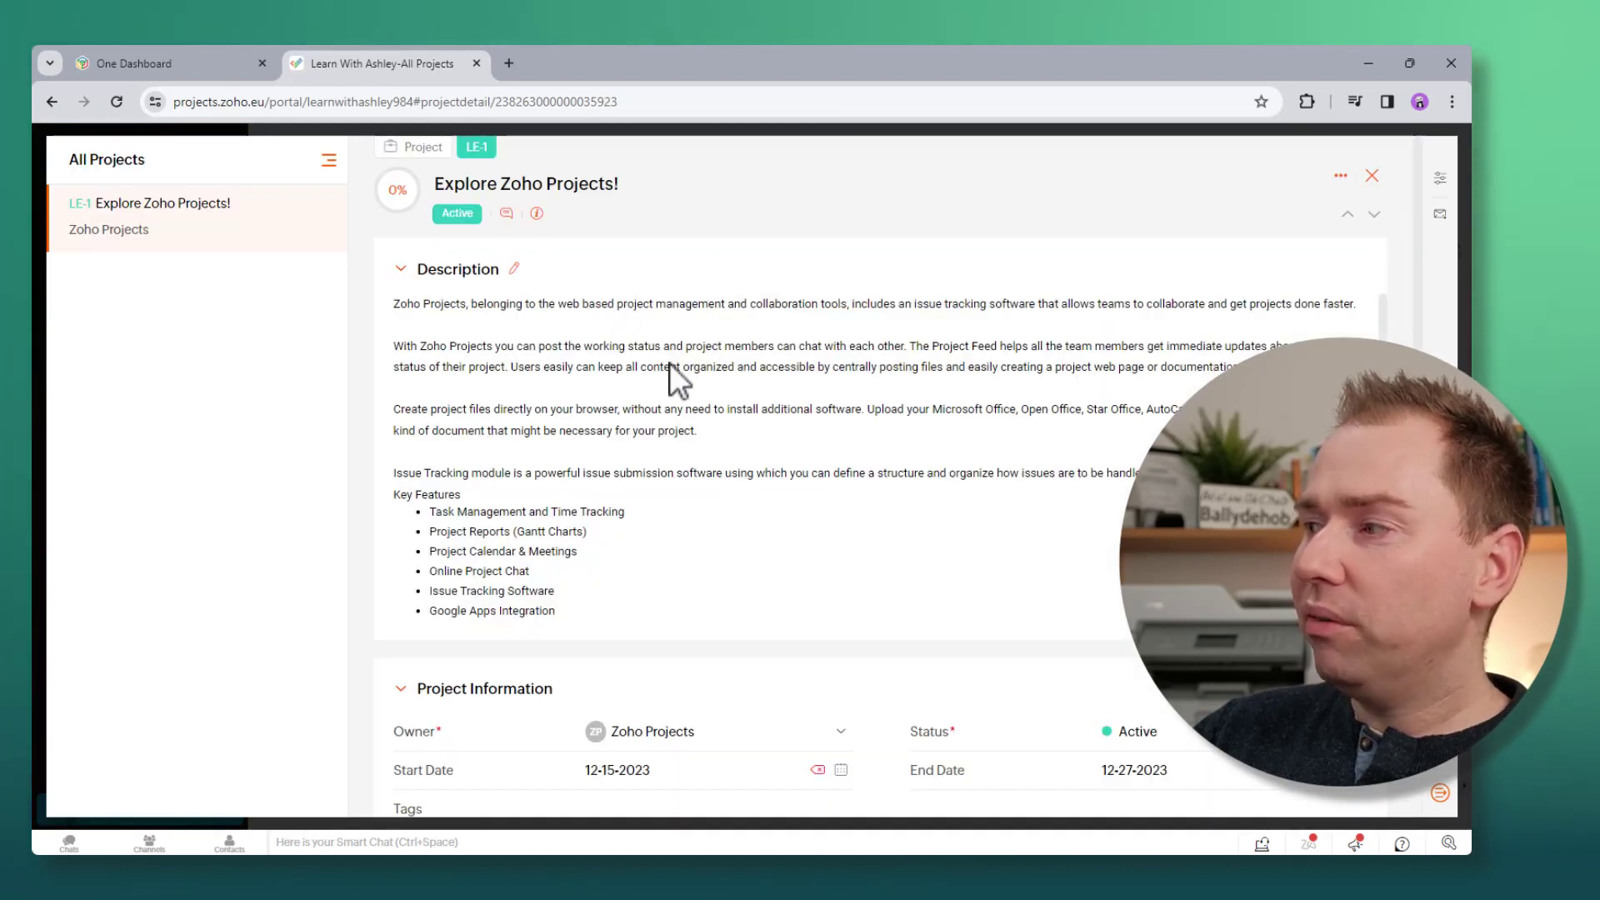
scroll(667, 364, down, 8)
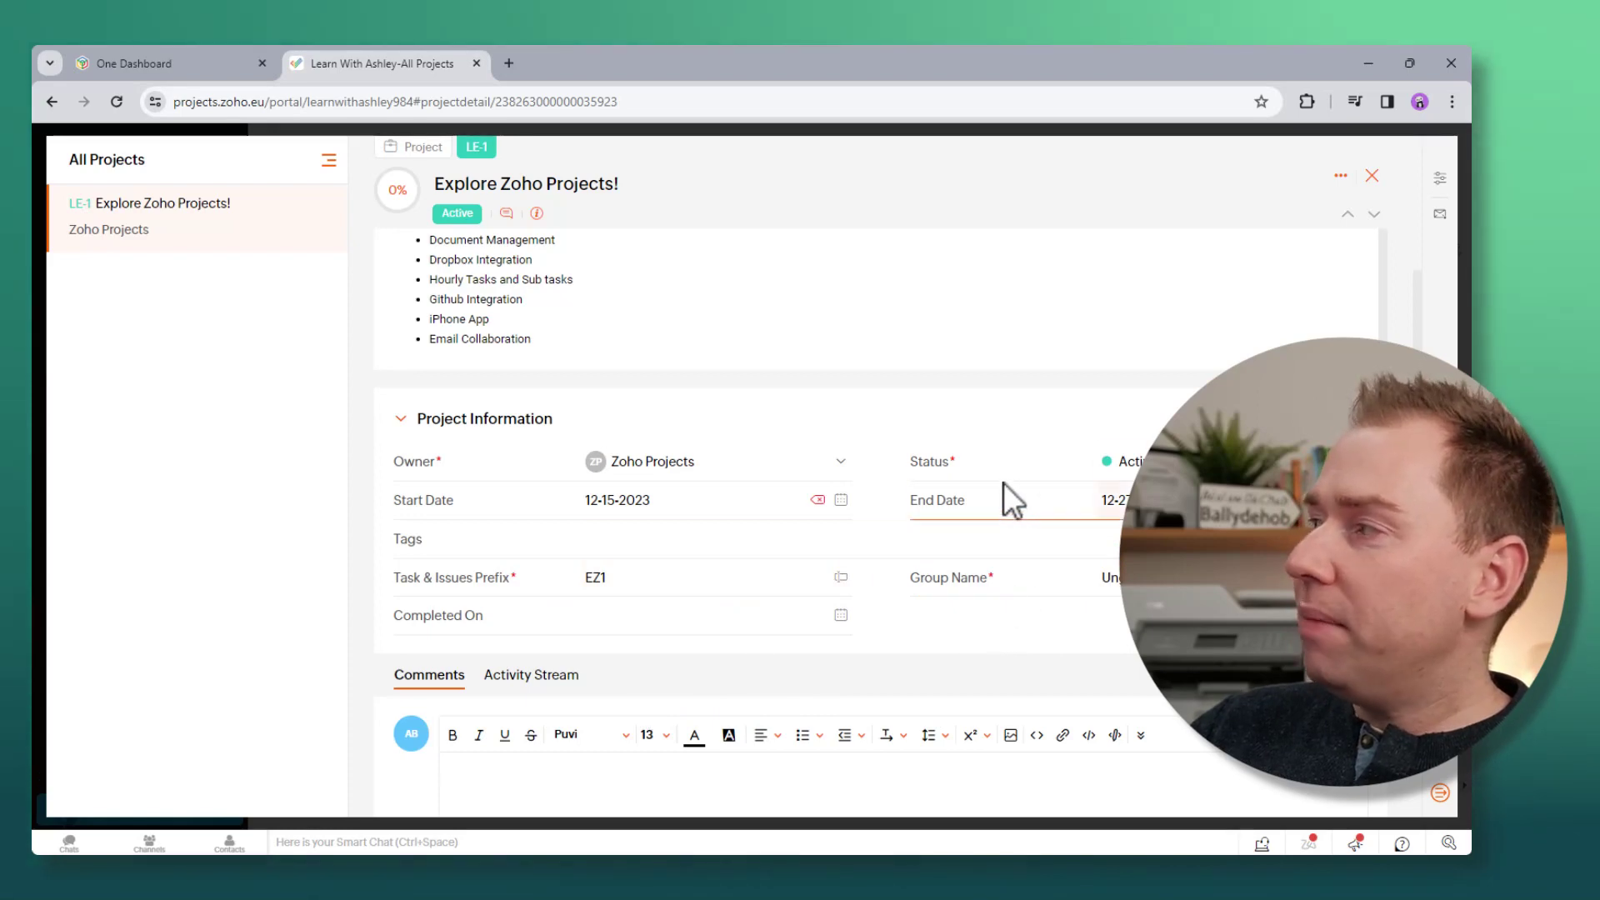
click(1372, 175)
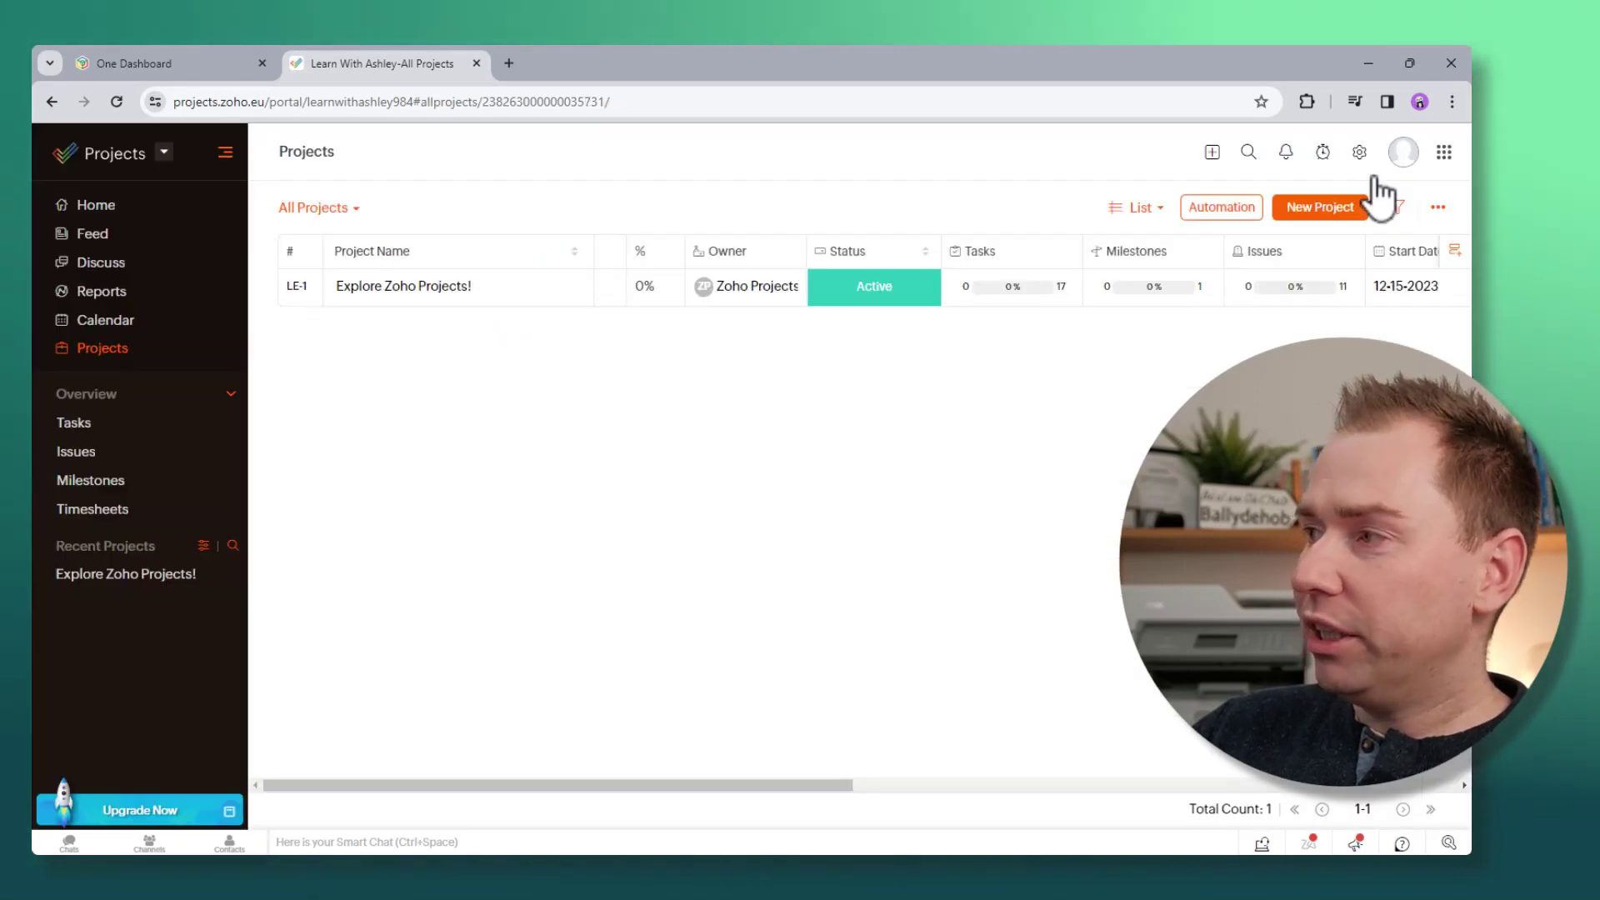
Enter Explore Zoho Projects! and review its dashboard and full project details
click(544, 288)
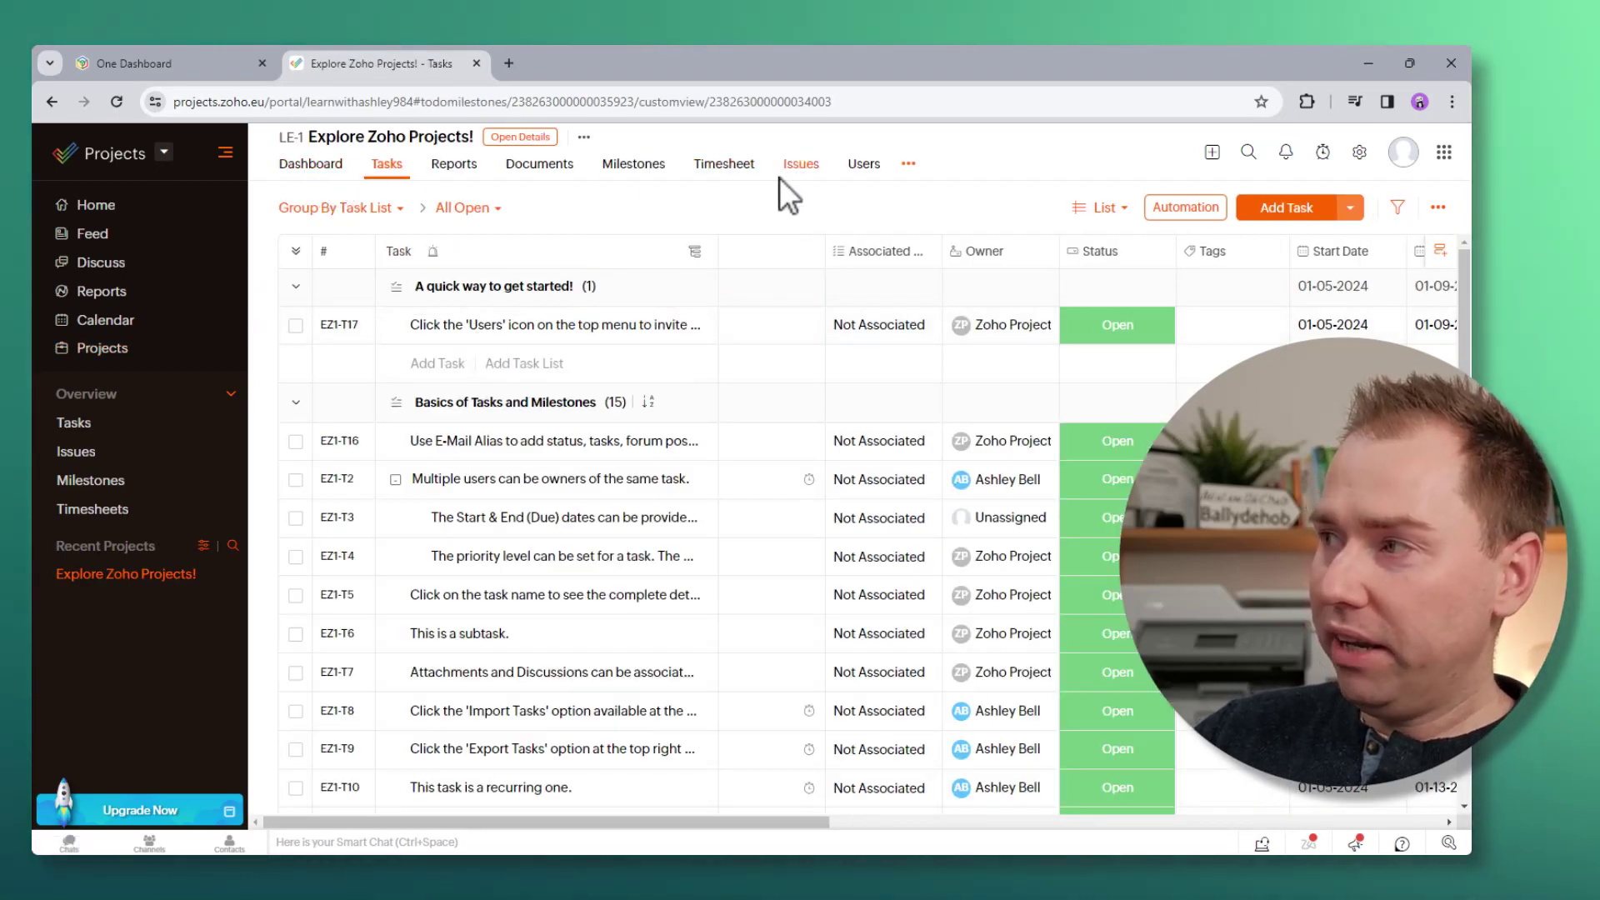
click(306, 165)
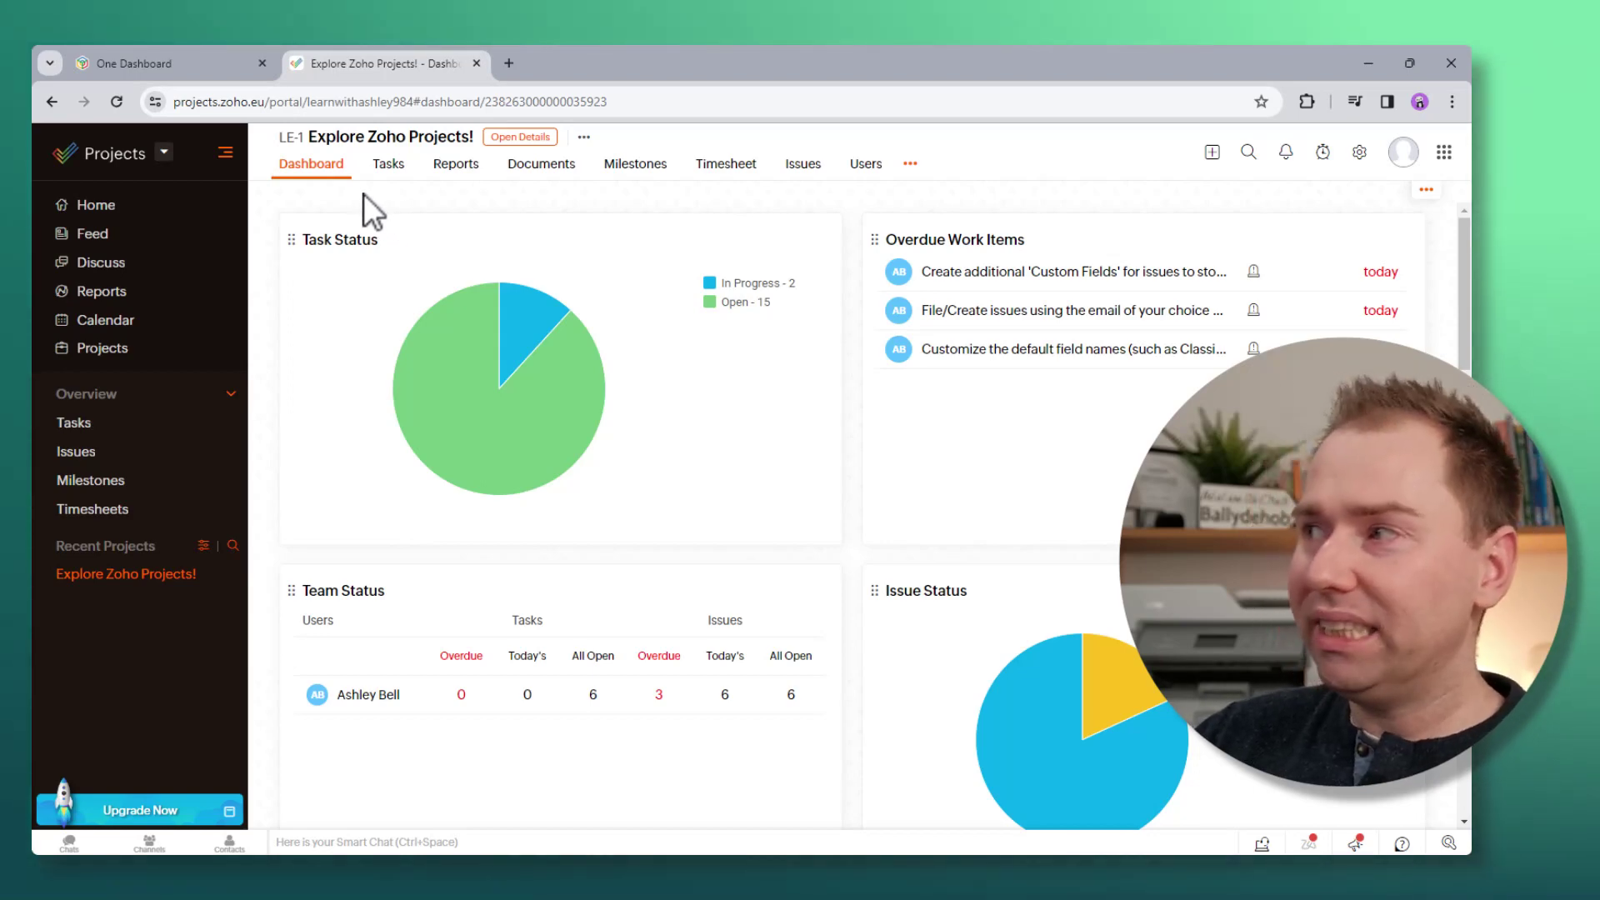
click(521, 140)
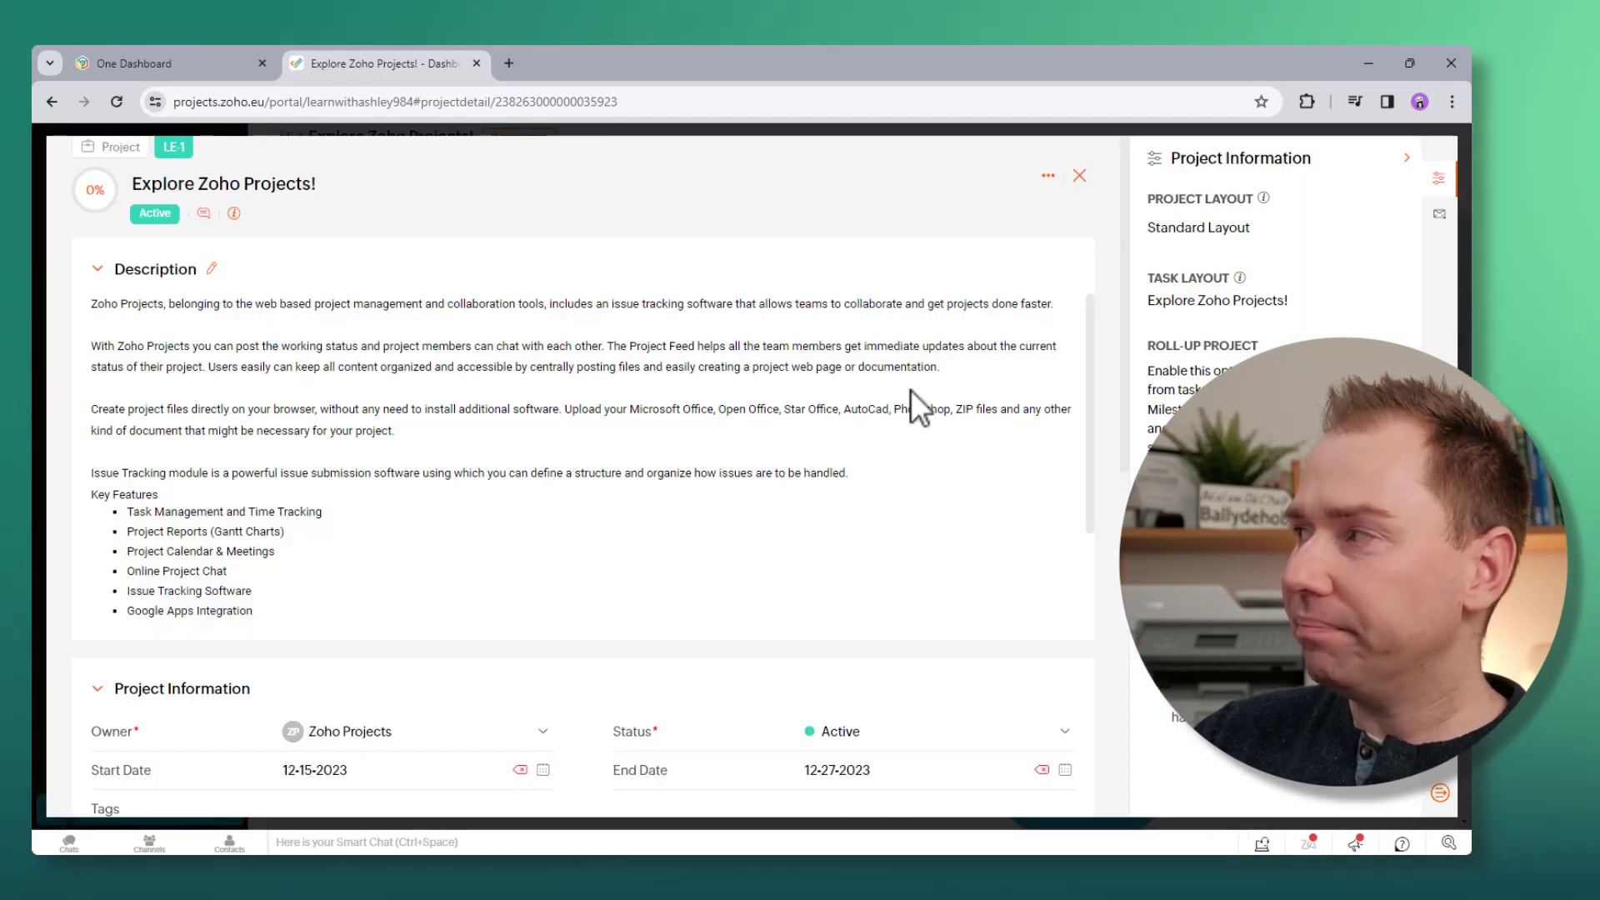
scroll(892, 400, down, 3)
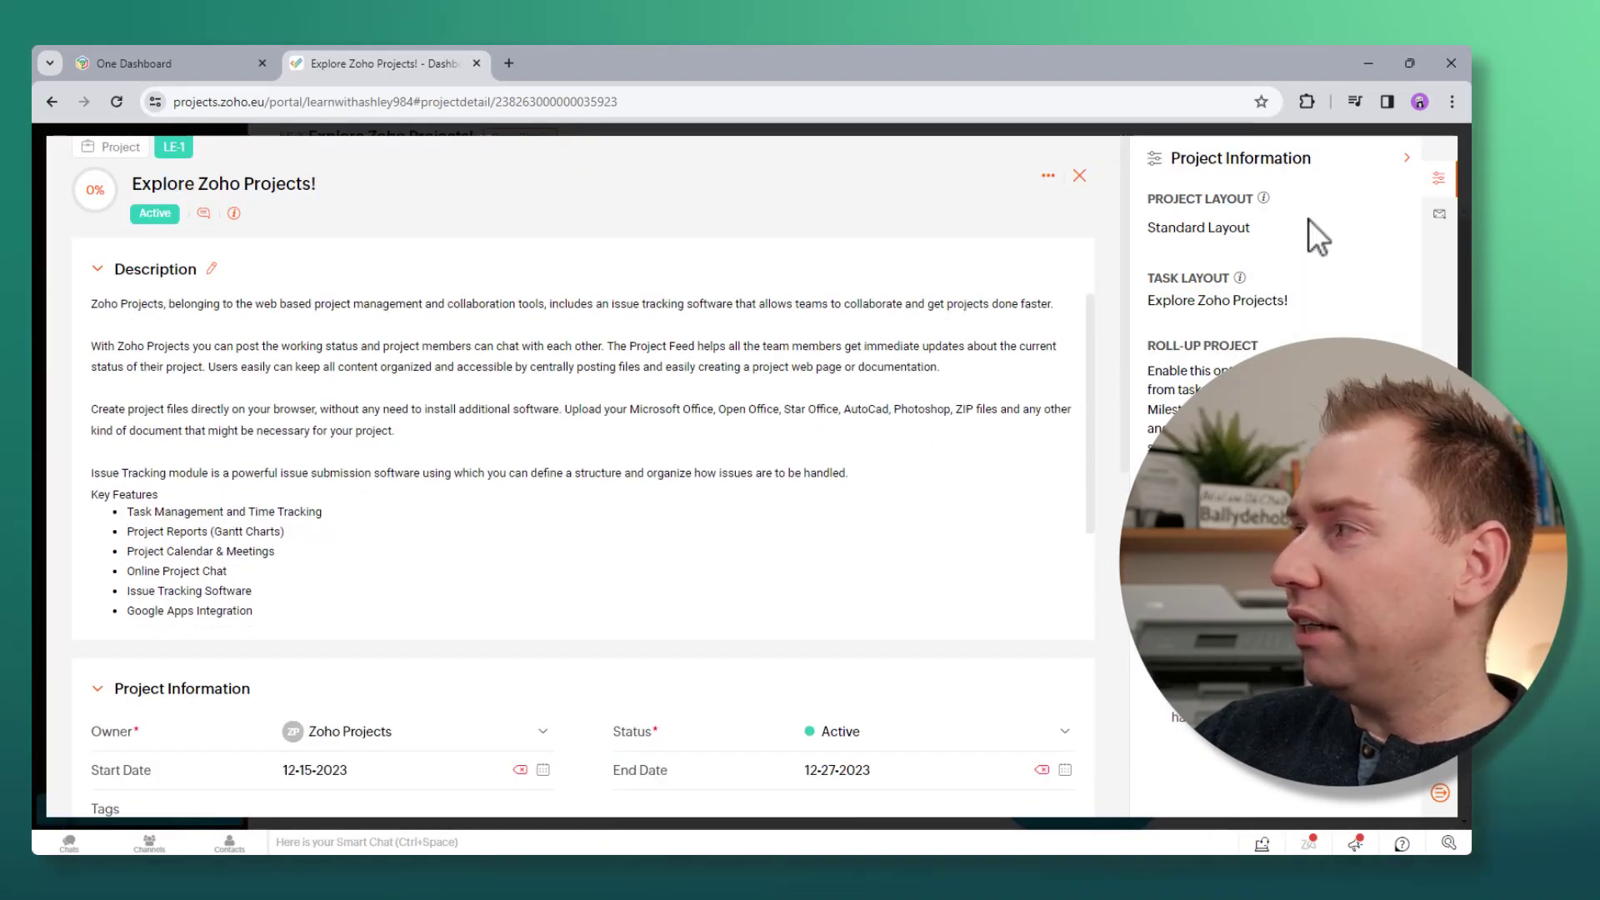
click(1085, 177)
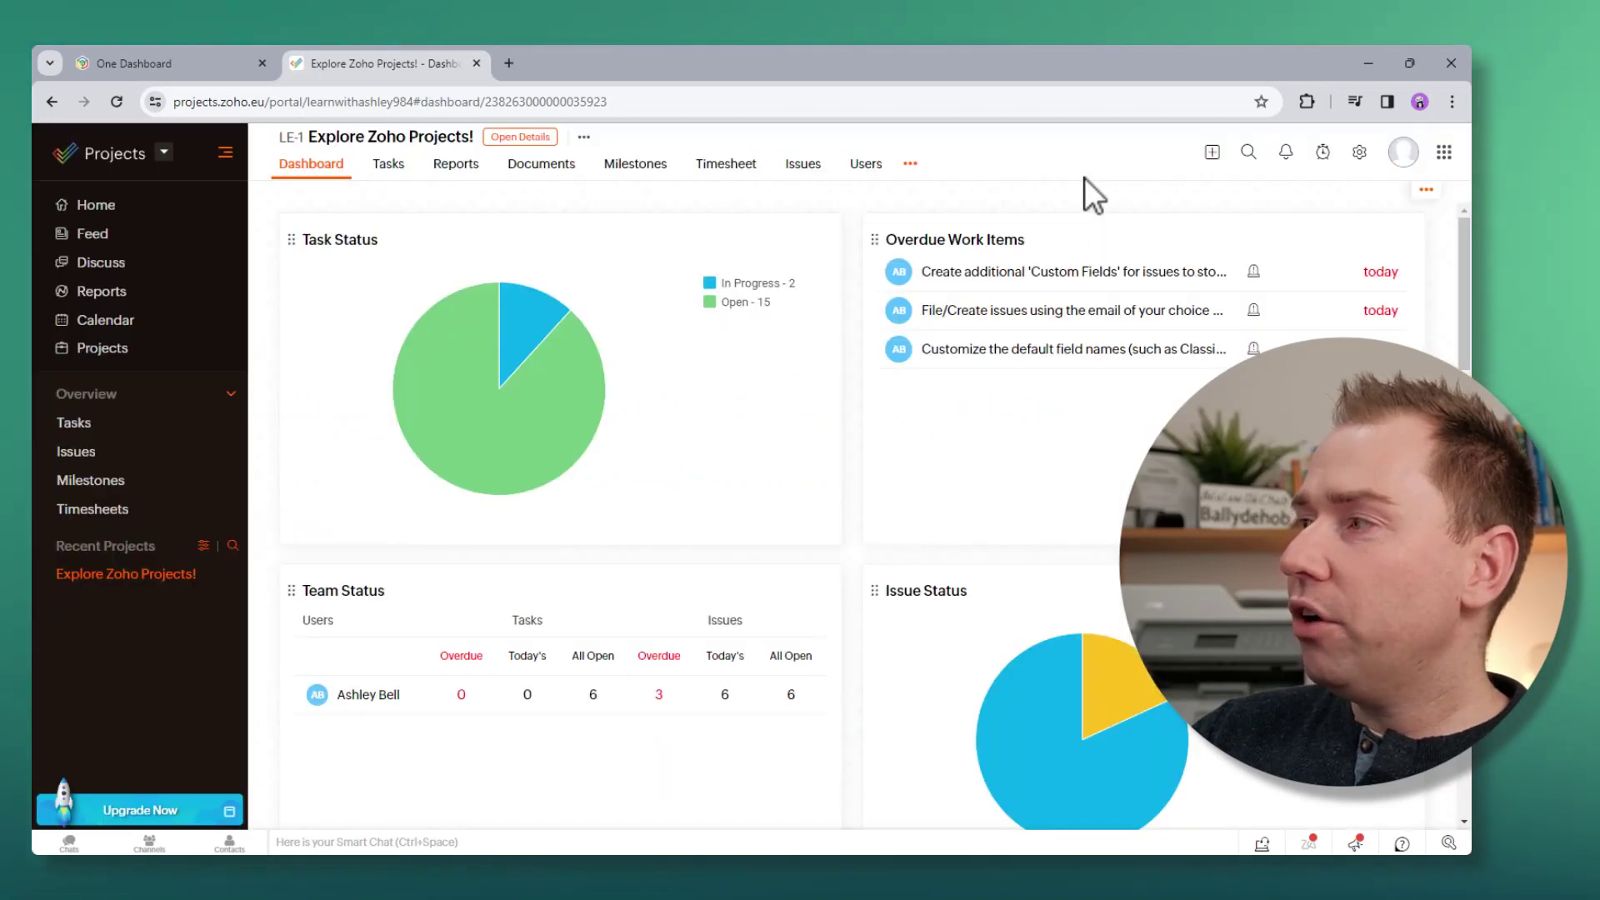
Show the project's All Open task list
click(386, 166)
click(463, 208)
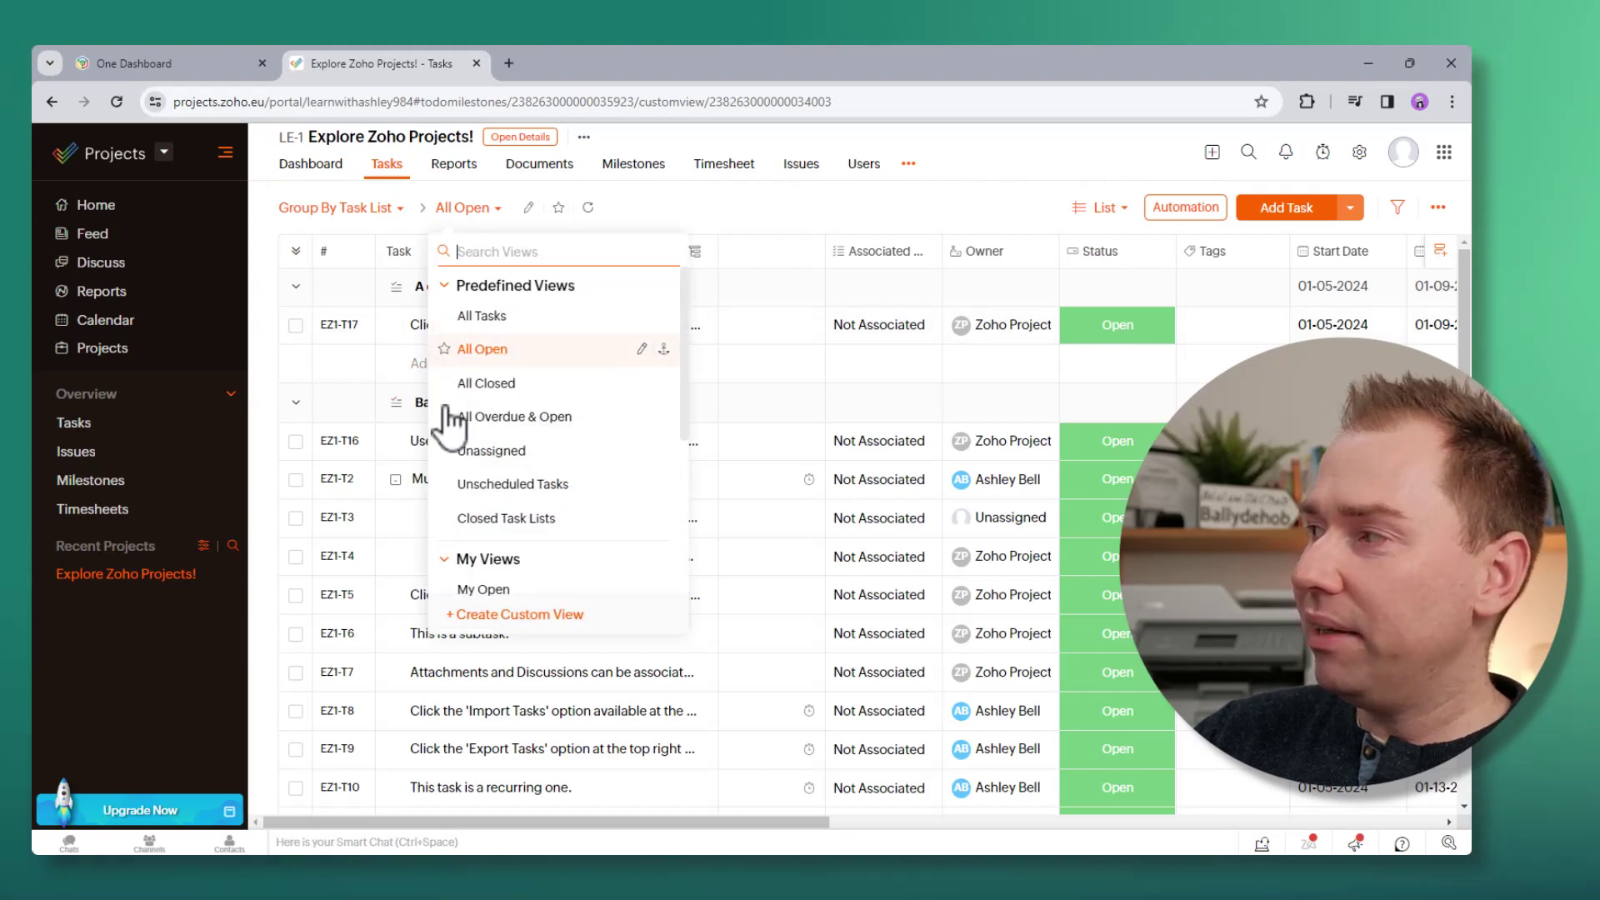
key(Escape)
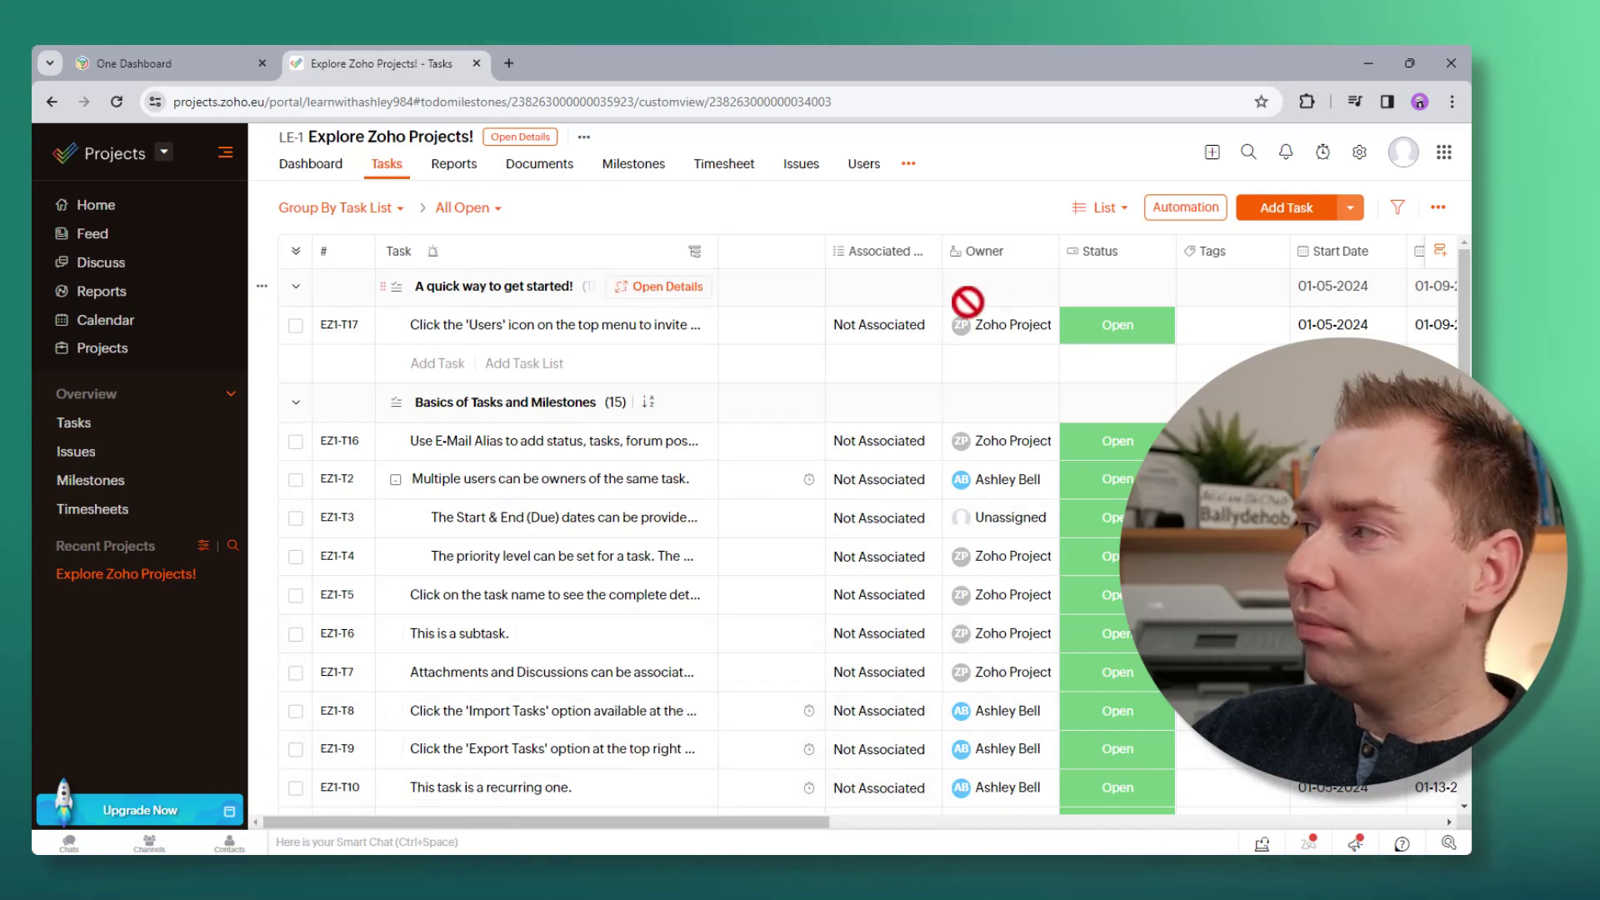
Show tasks as a Gantt, move EZ1-T2 and EZ1-T3 later, and make EZ1-T16 precede EZ1-T2
click(1119, 210)
click(1074, 289)
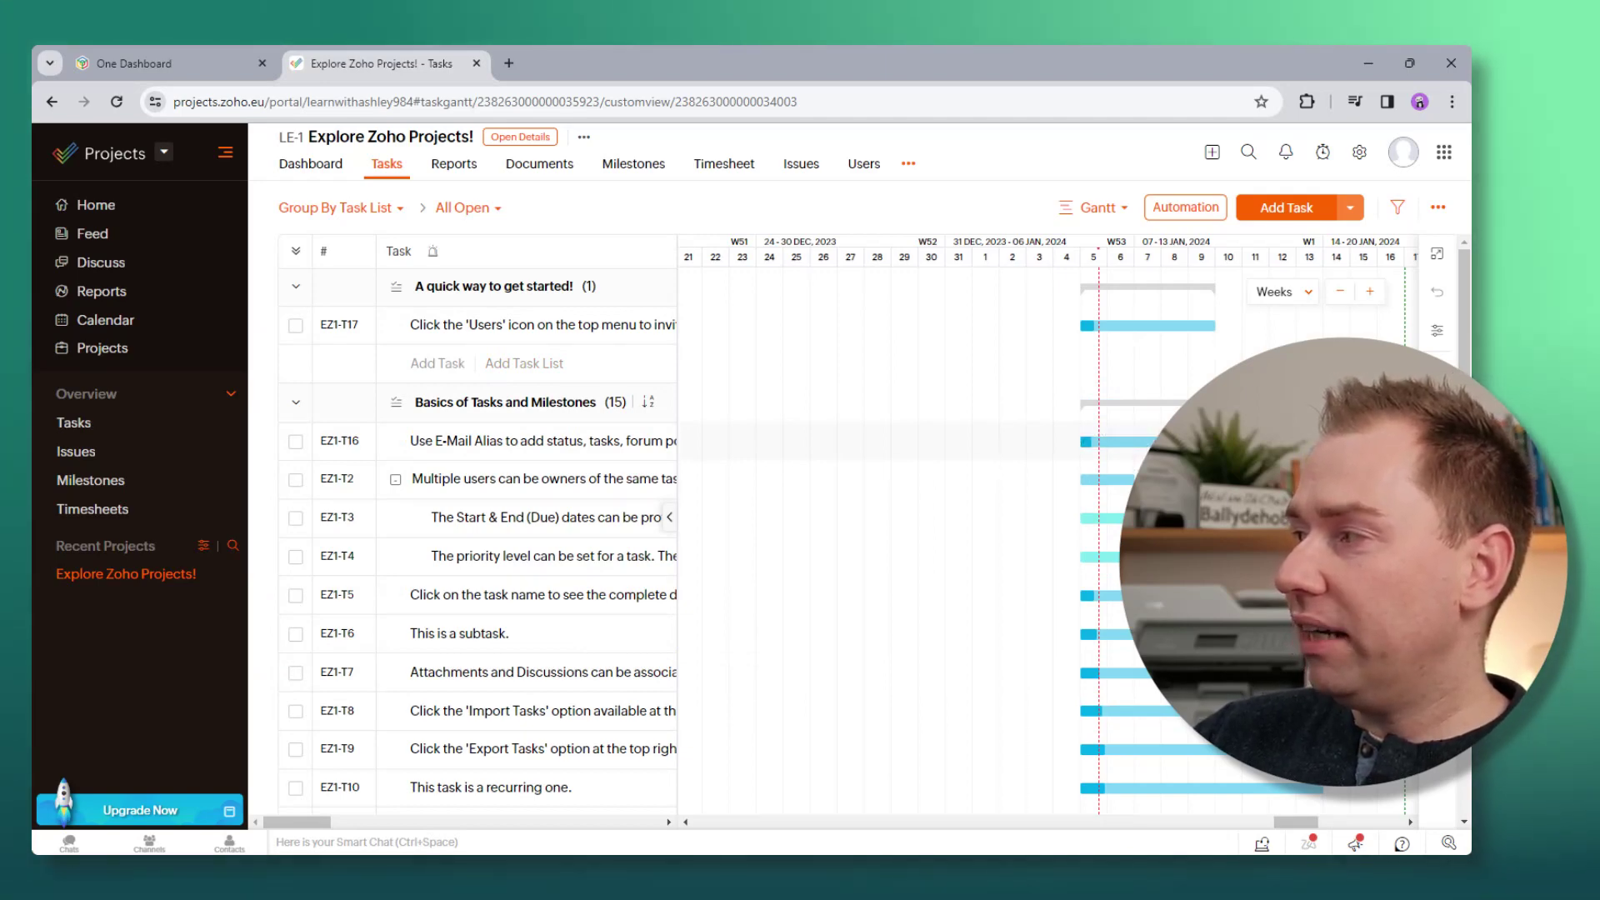
drag(1112, 491, 1249, 492)
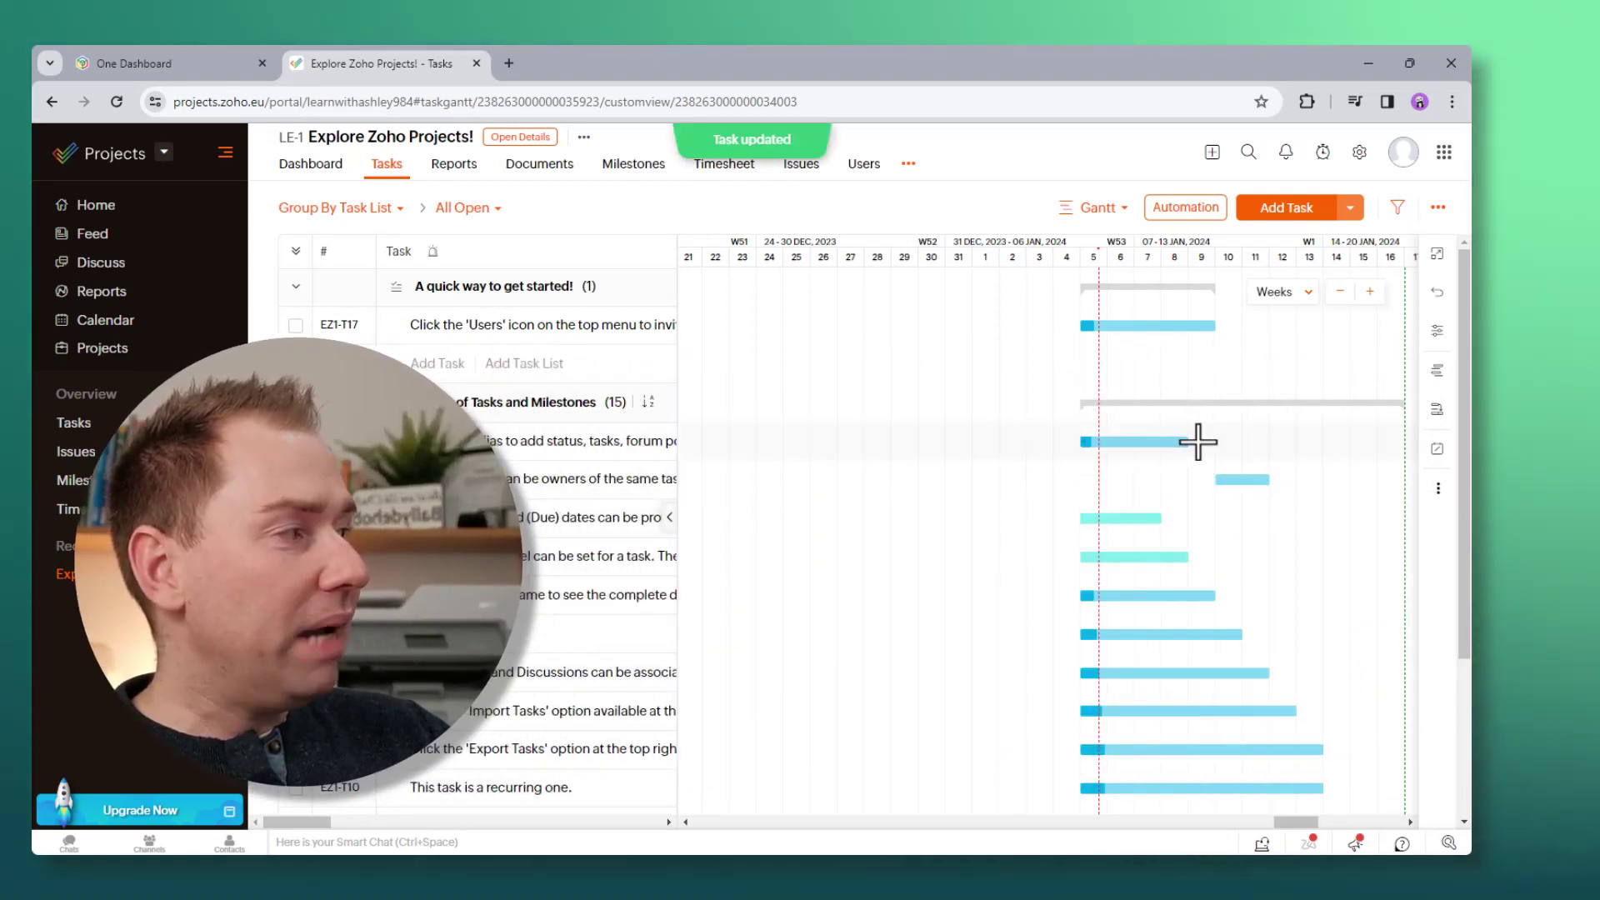
drag(1194, 441, 1212, 487)
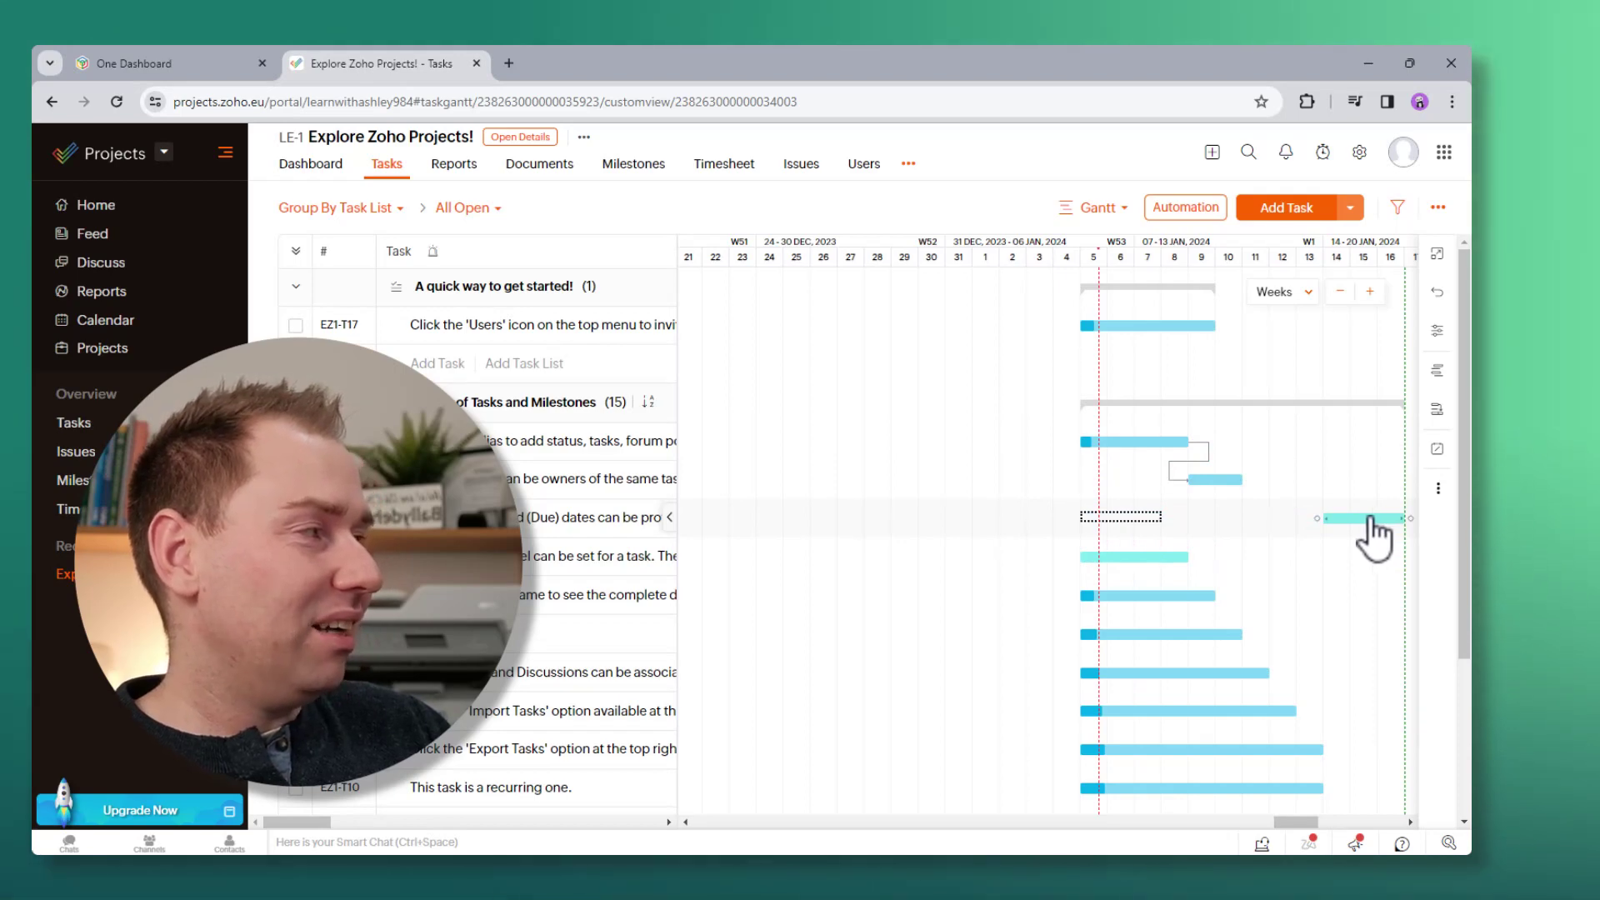
drag(1369, 518, 1371, 520)
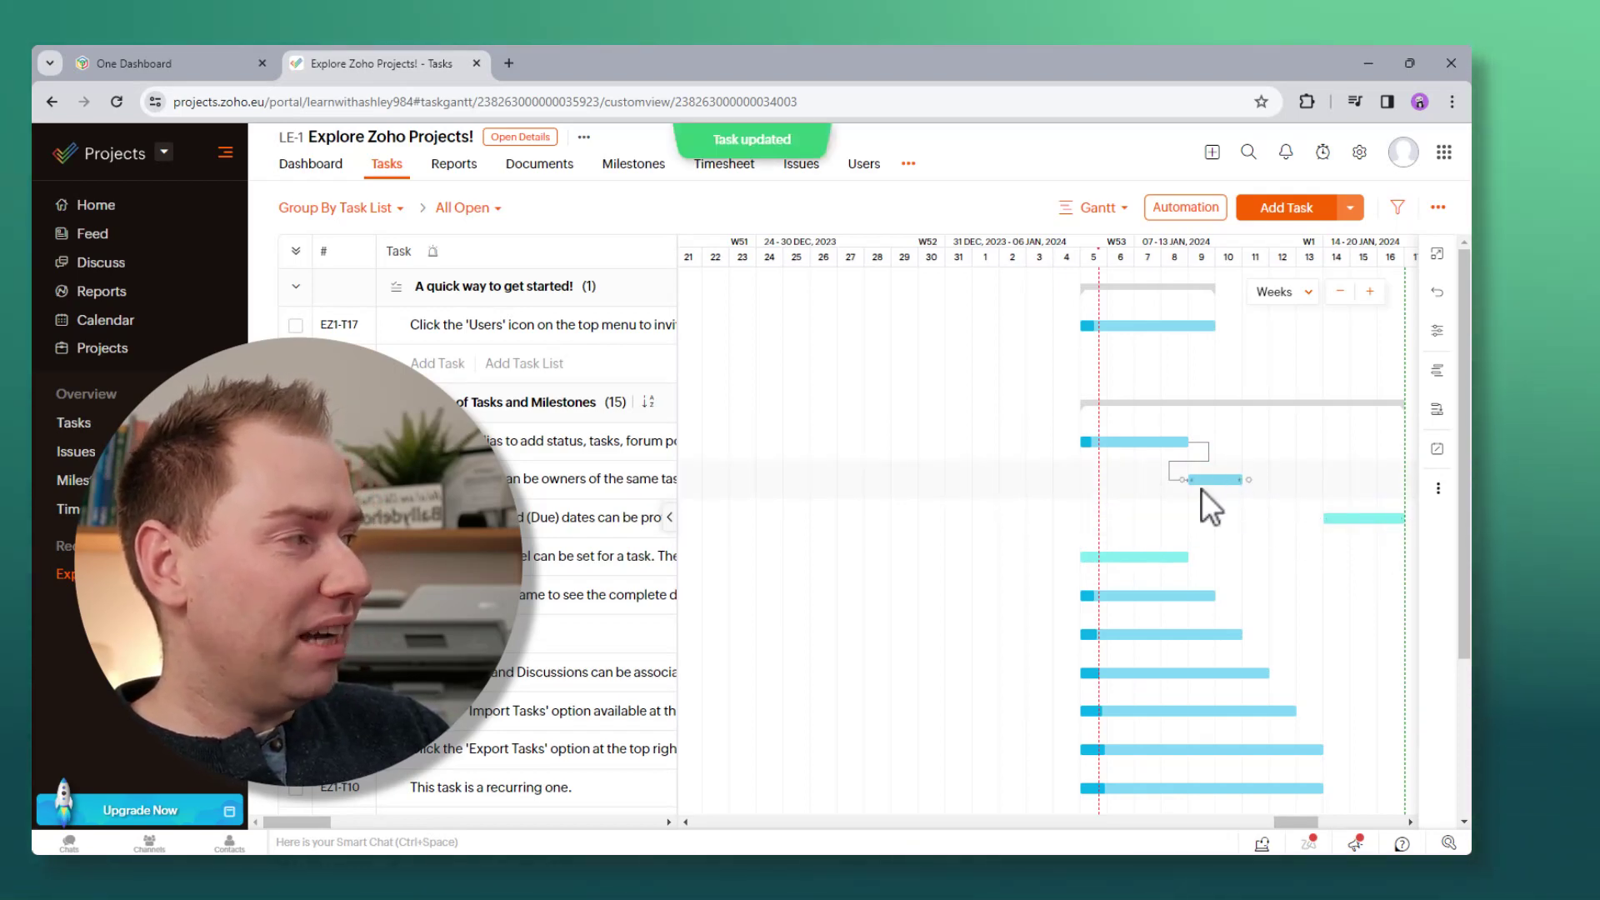
Add a finish-to-start dependency from task EZ1-T2 to task EZ1-T3 on the Gantt
drag(1248, 480, 1316, 517)
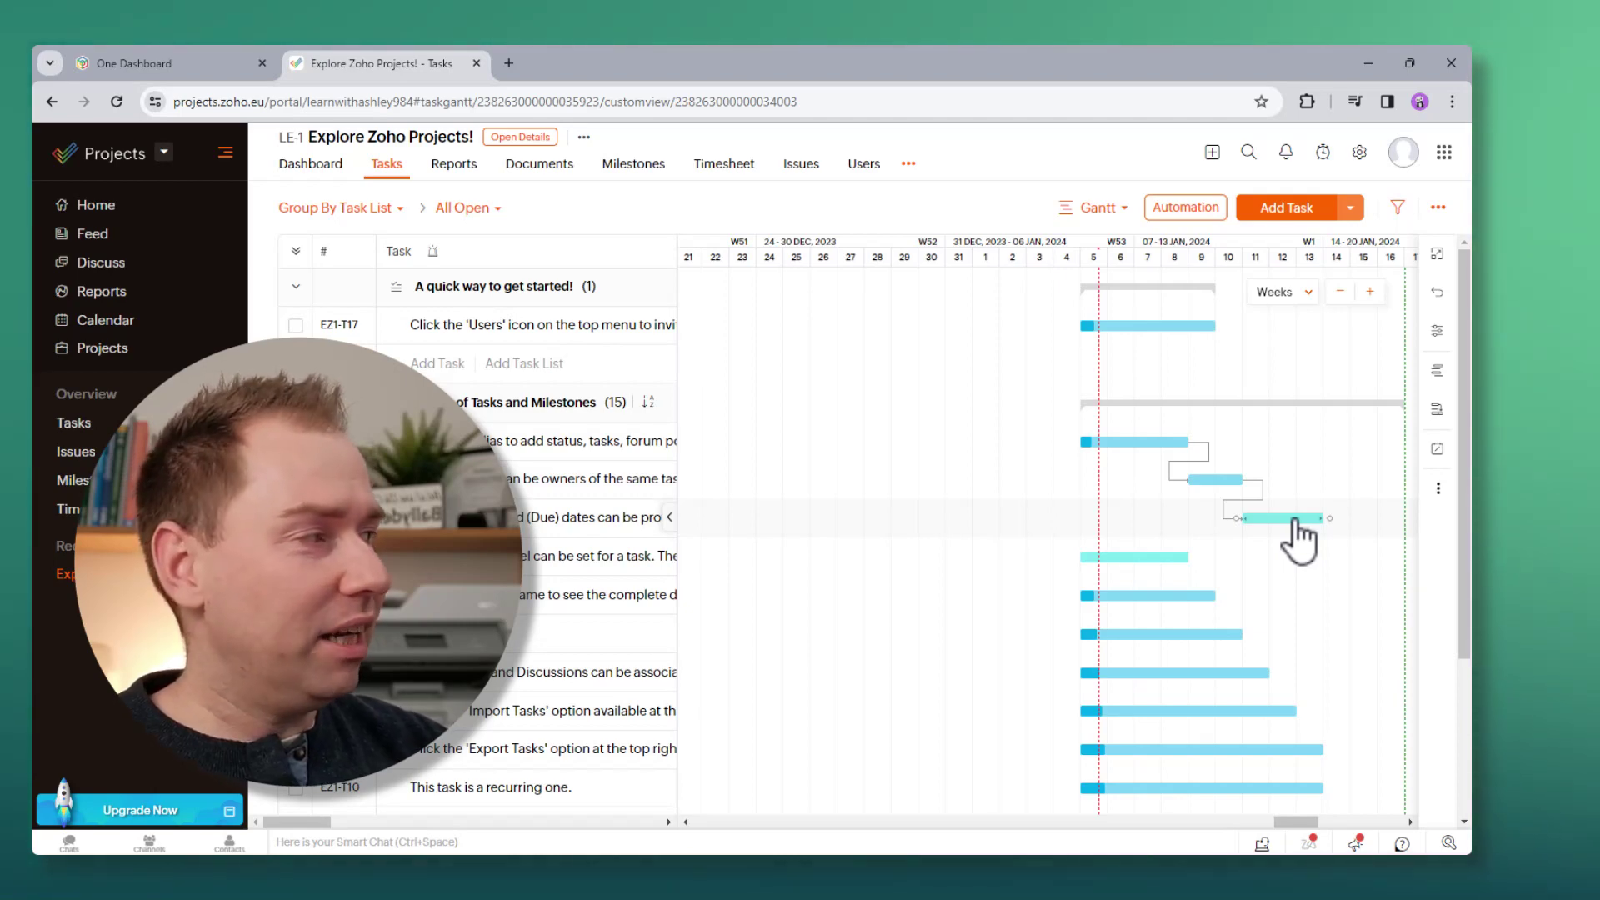
Reposition the EZ1-T3 and EZ1-T2 bars, acknowledging the successor-before-predecessor scheduling warning
mouse_move(1292, 524)
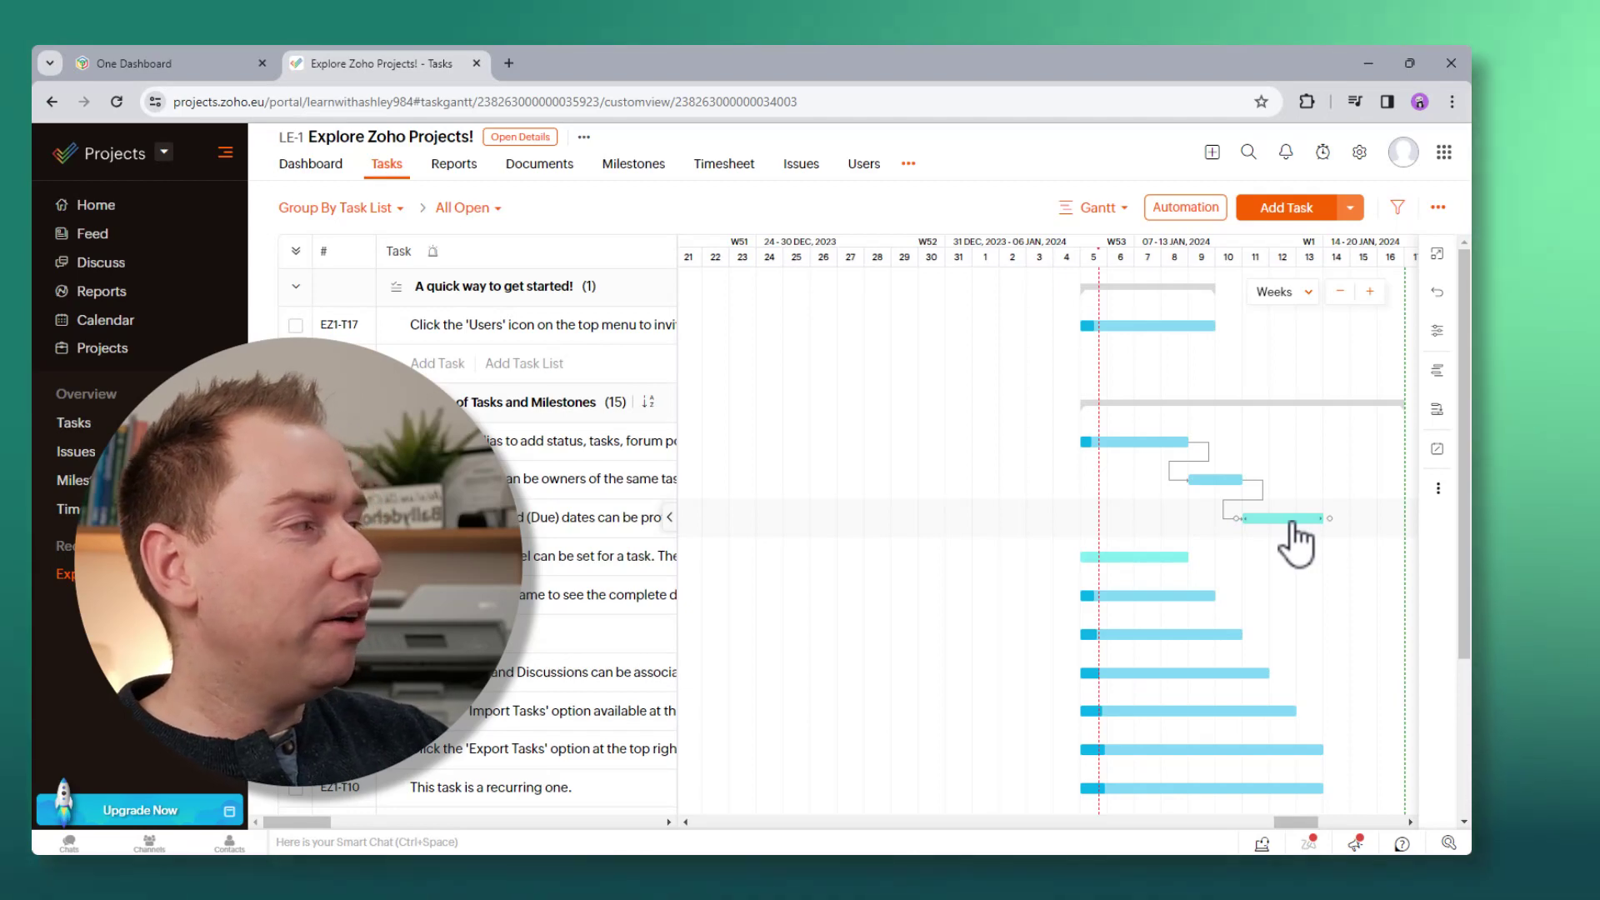
drag(1291, 525, 1357, 525)
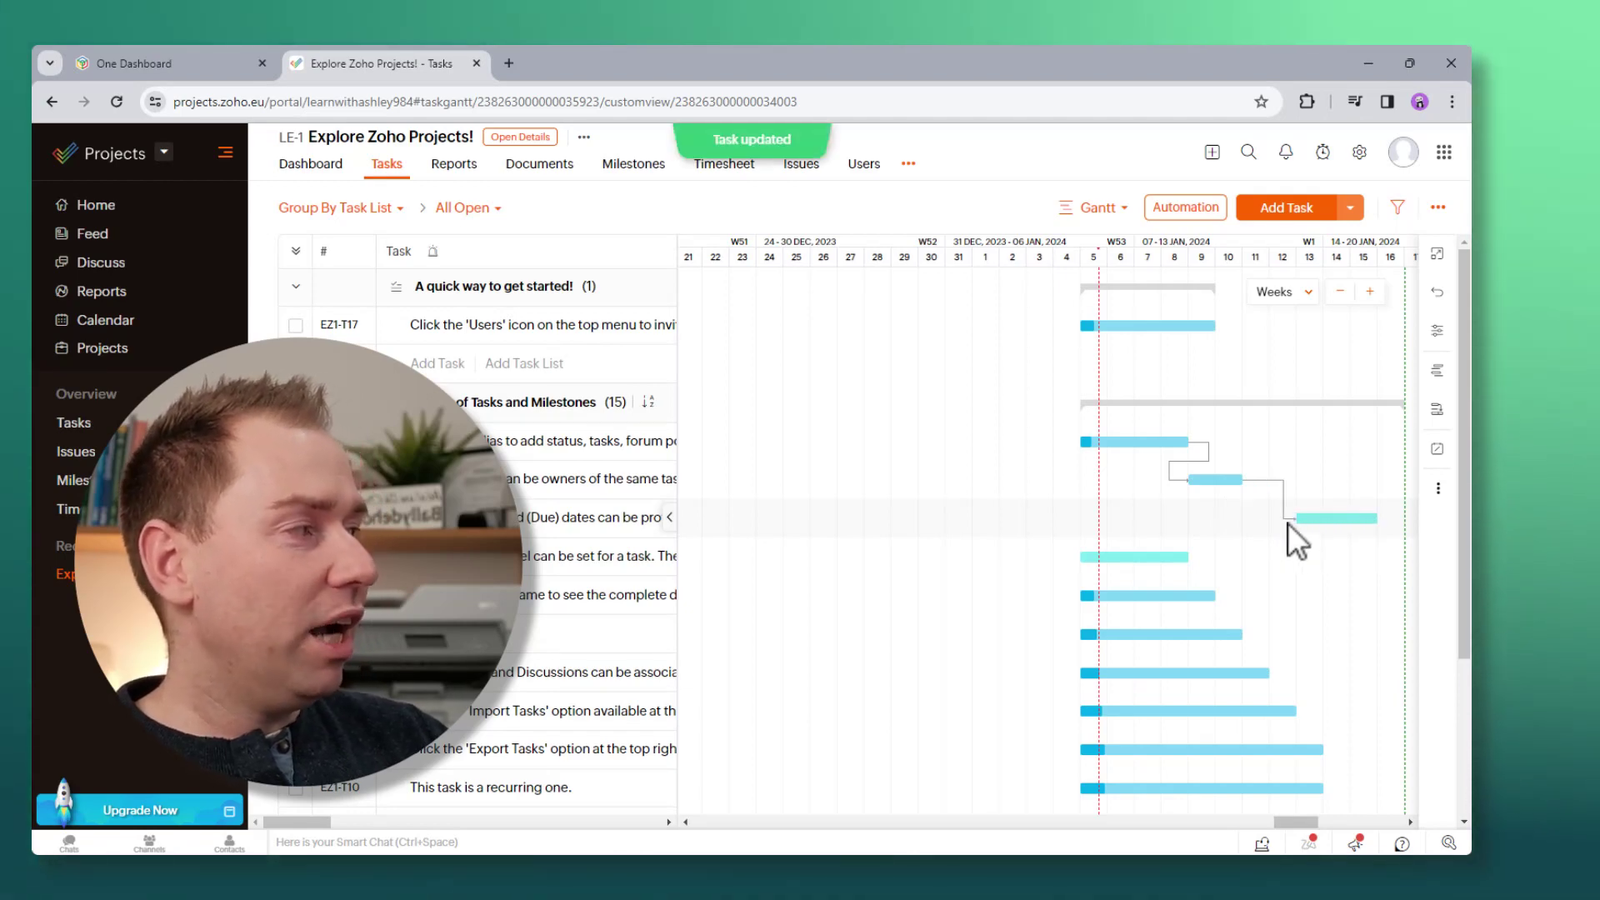
mouse_move(1221, 489)
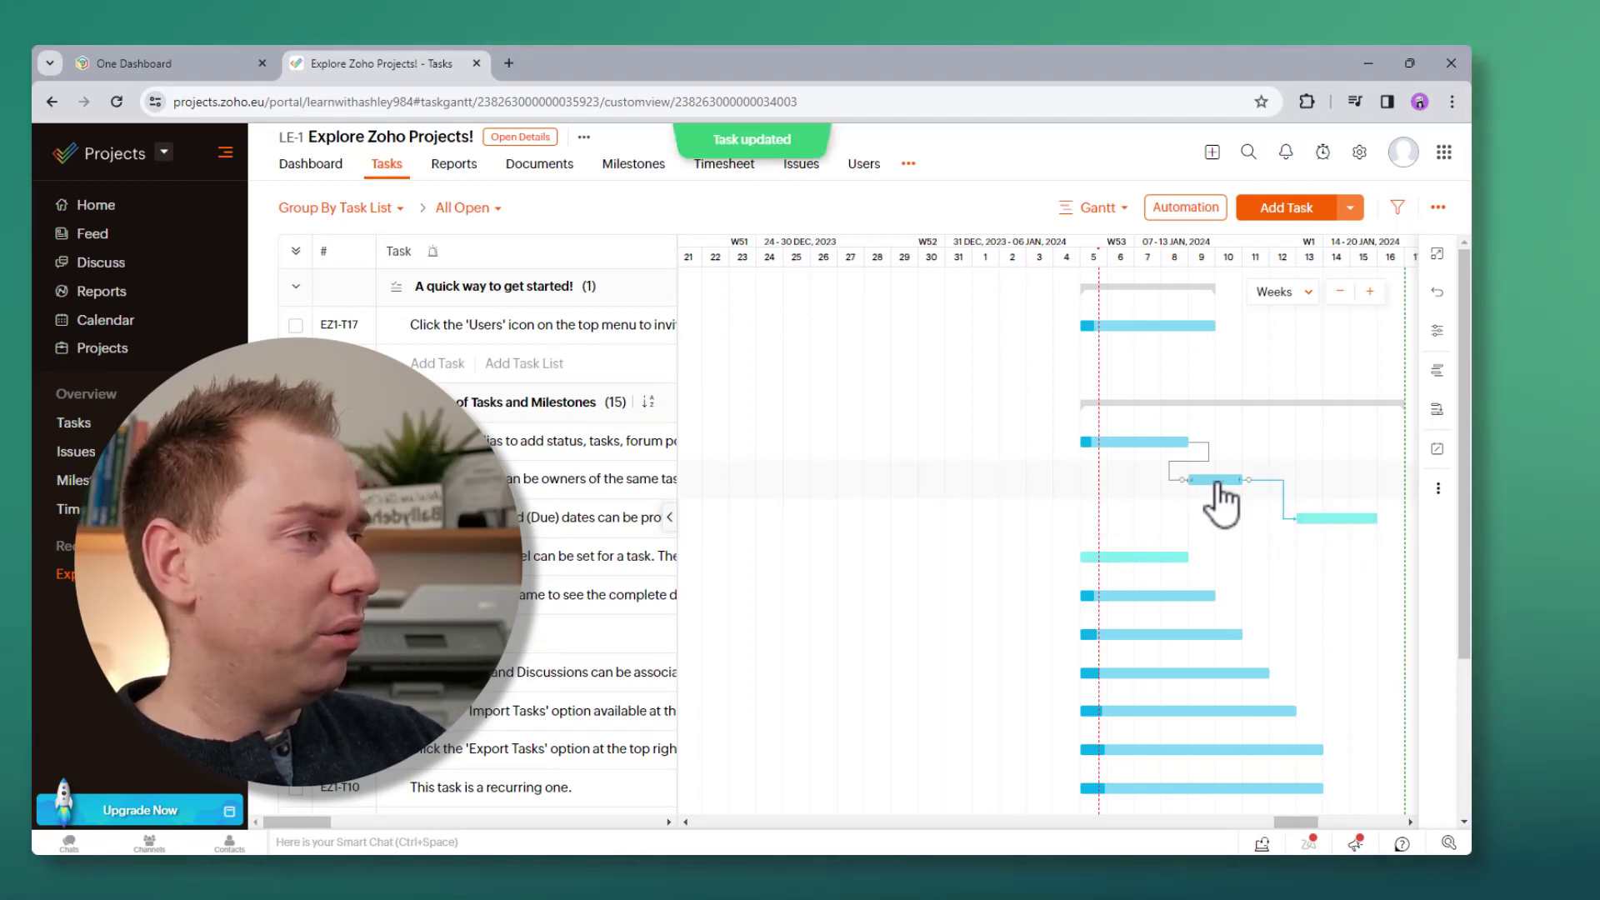
mouse_move(1231, 500)
mouse_down()
mouse_move(1311, 485)
mouse_move(1221, 499)
mouse_move(1214, 477)
mouse_up()
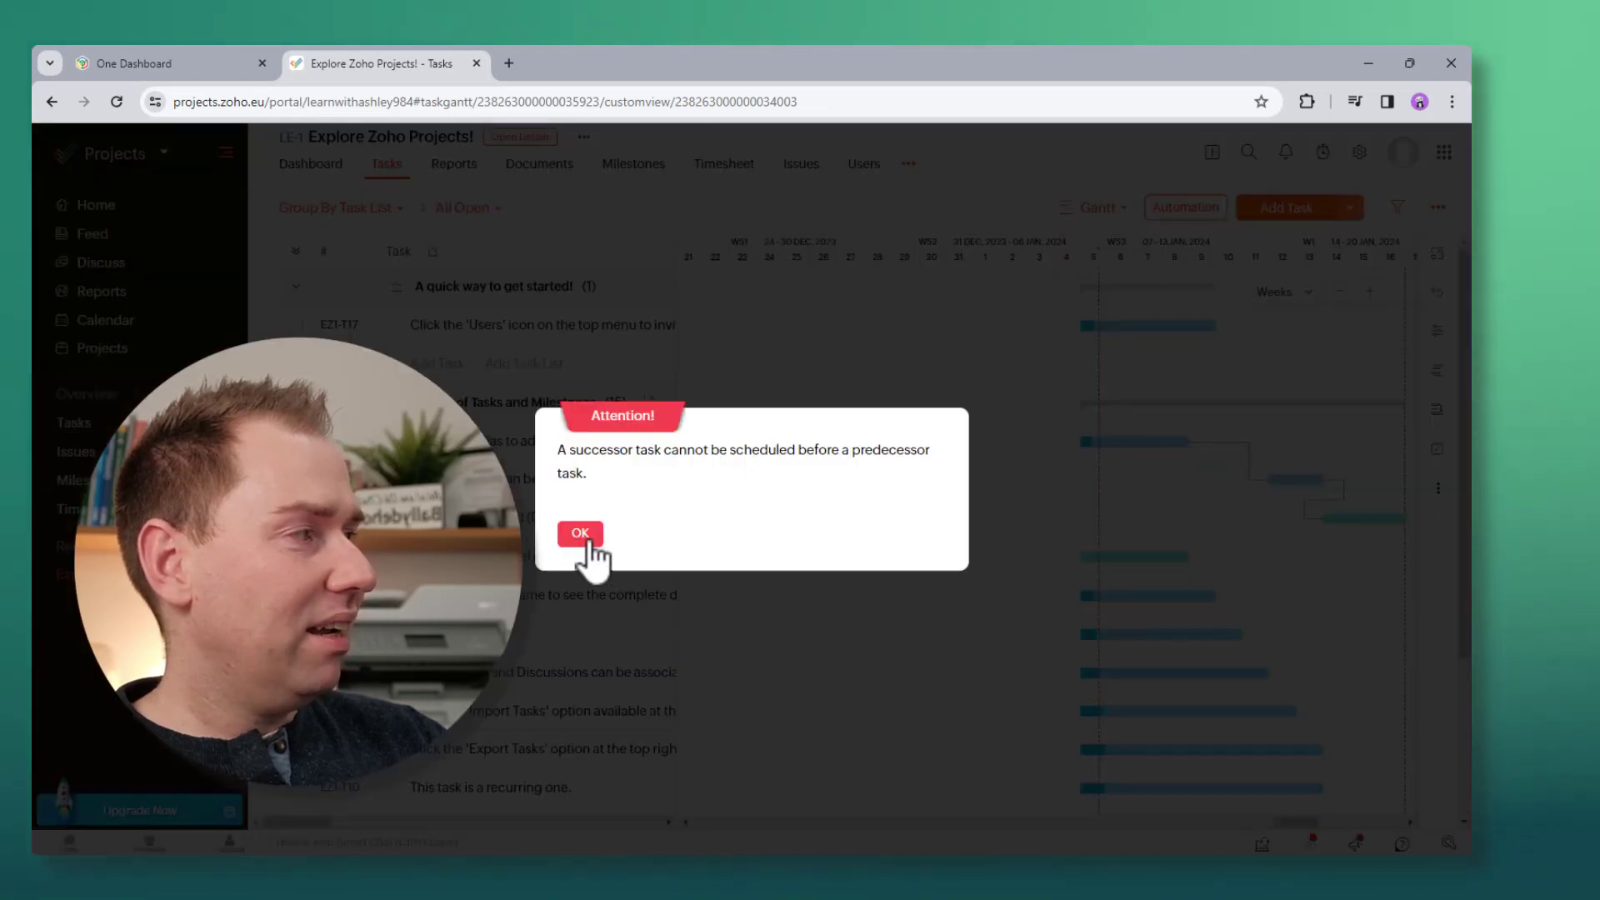
click(583, 533)
drag(1311, 483, 1241, 505)
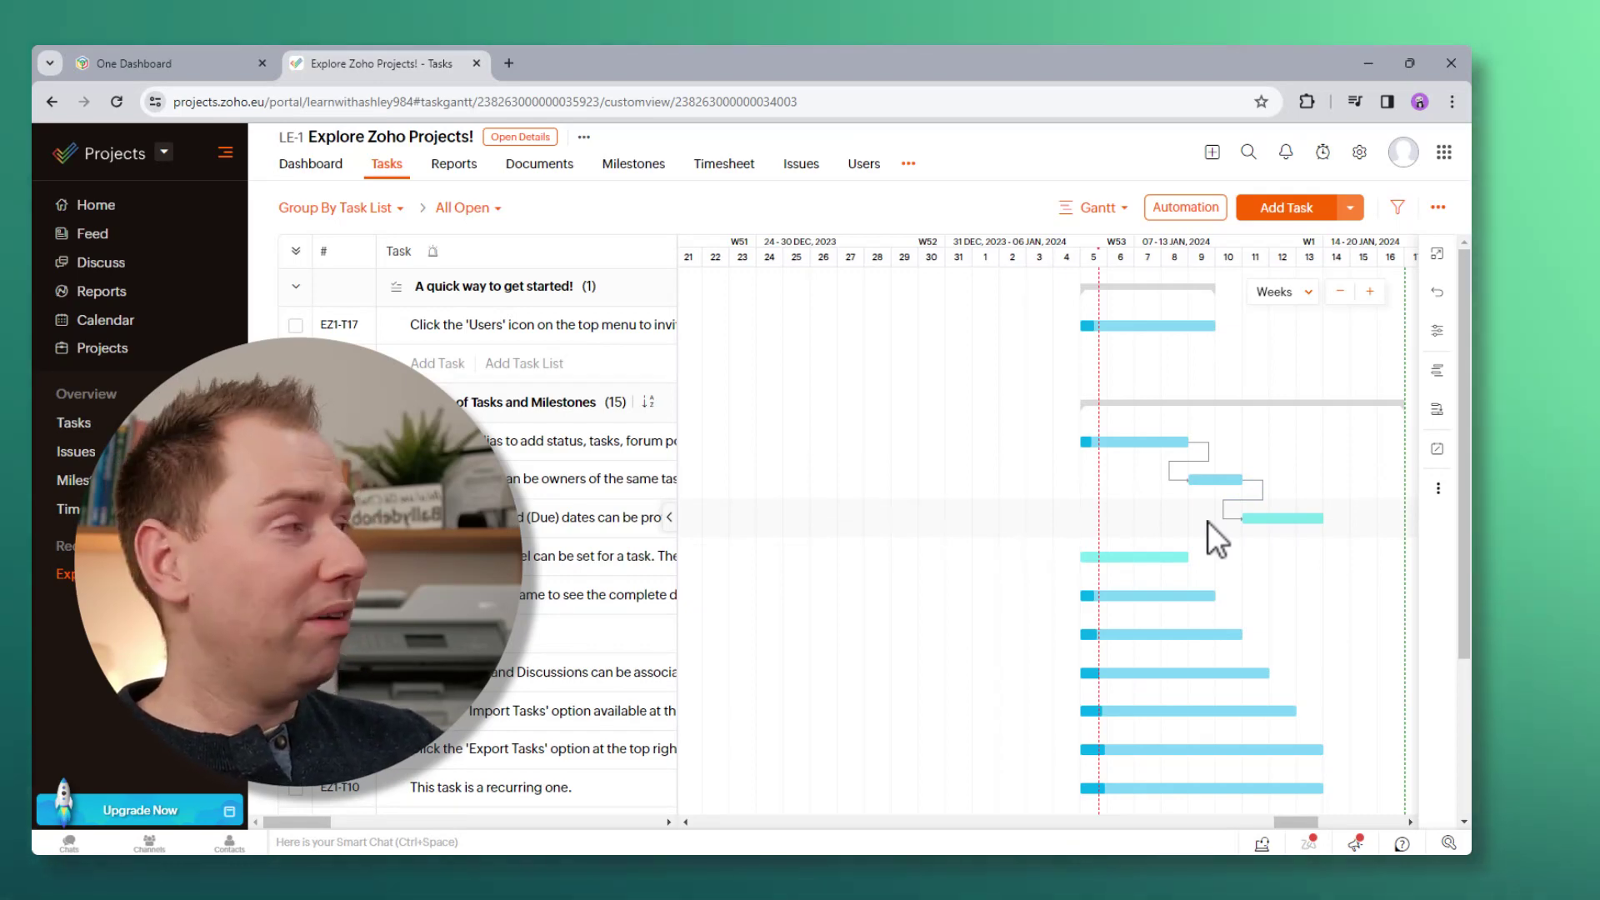
mouse_move(1215, 481)
mouse_down()
mouse_move(1091, 482)
mouse_move(1196, 500)
mouse_up()
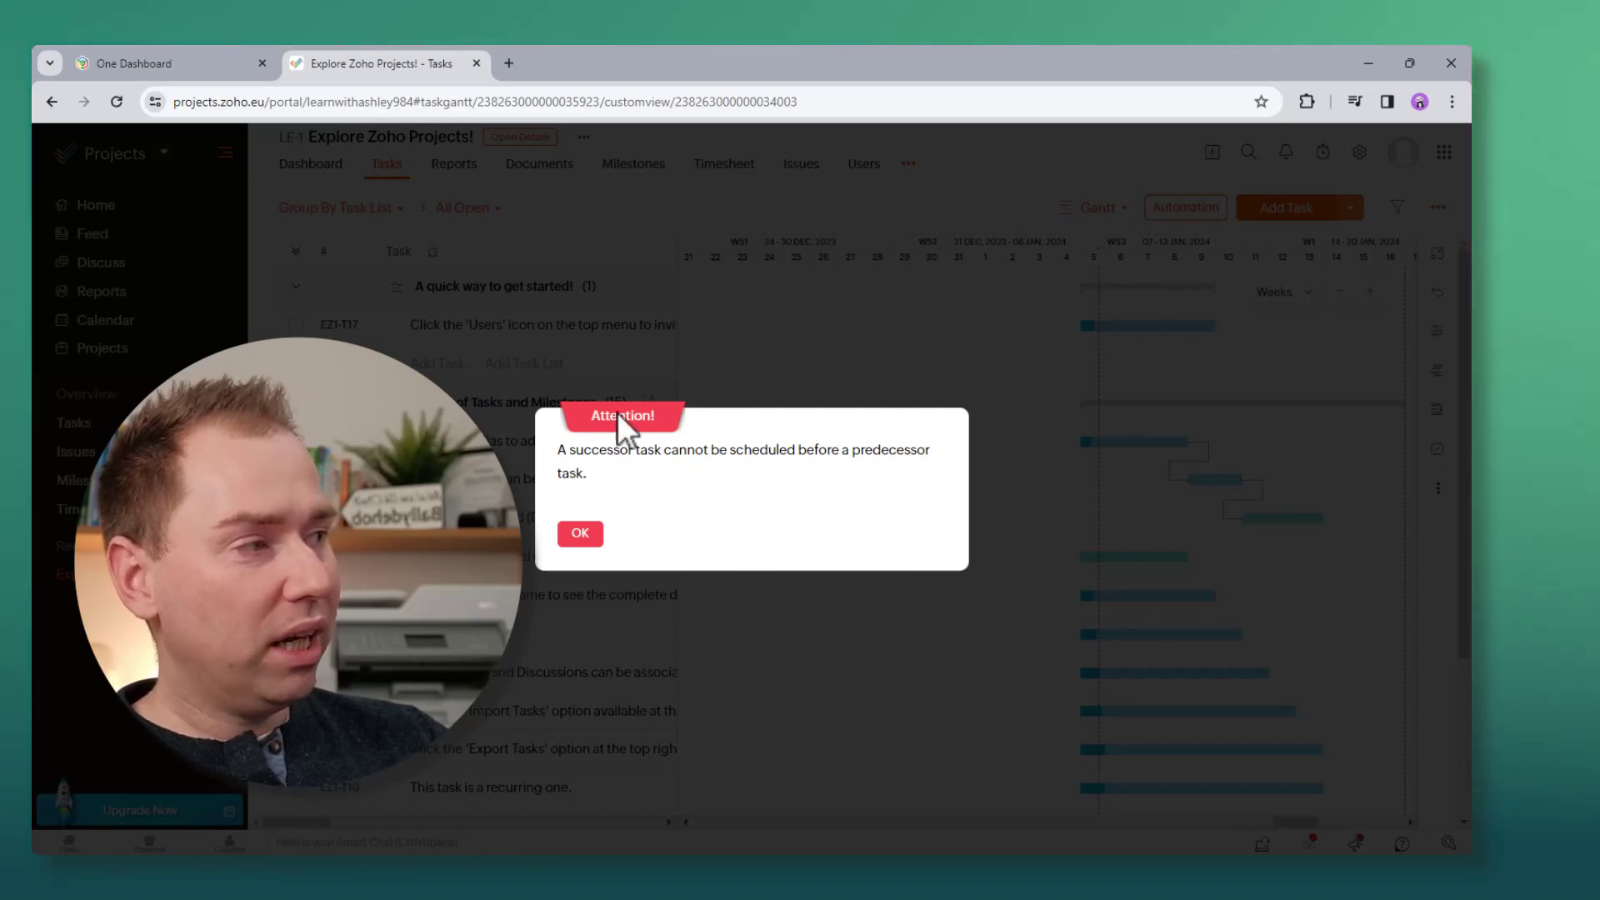
Acknowledge the Attention warning and move the dates task EZ1-T3 later on the timeline
click(581, 535)
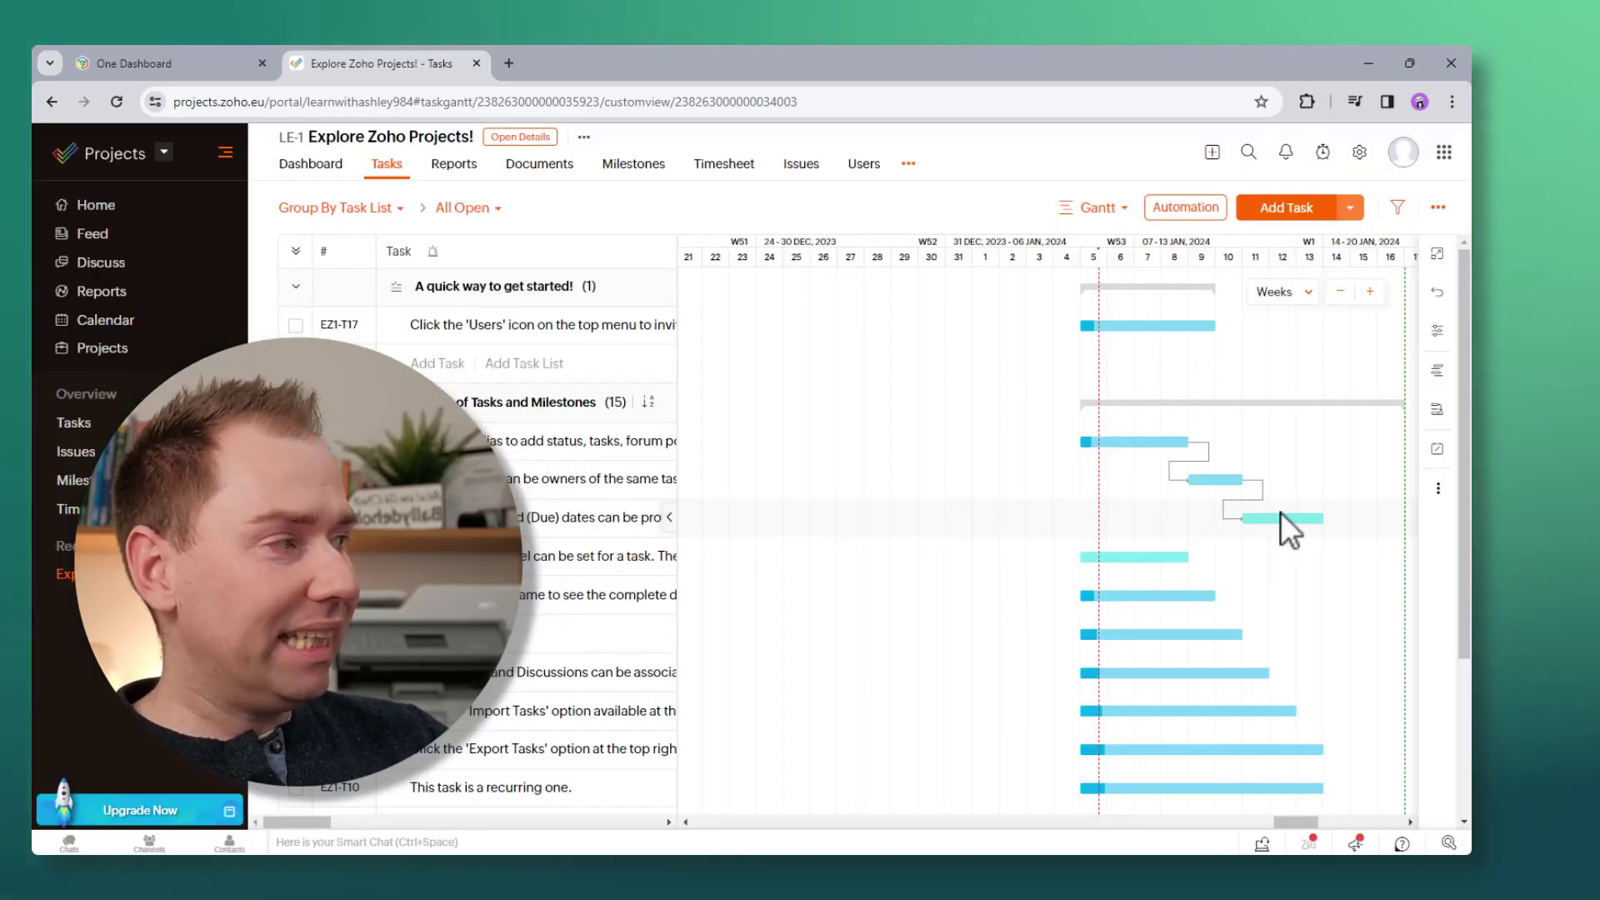
drag(1283, 518, 1309, 521)
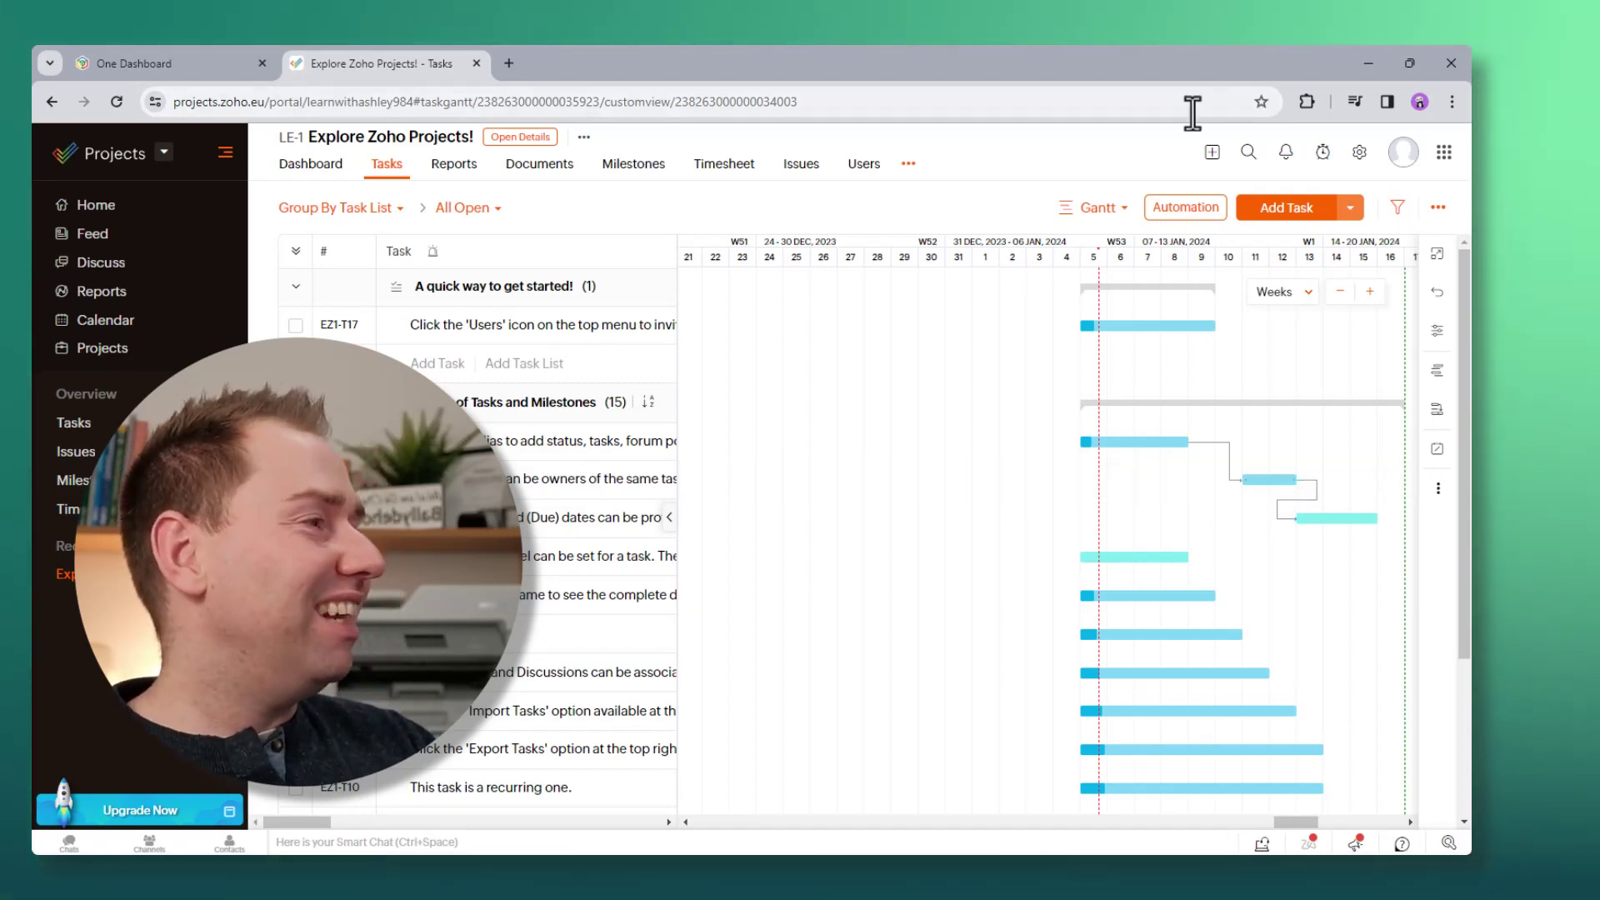
Switch the task view to Kanban and drag card EZ1-T1 into the In Progress column
click(1094, 207)
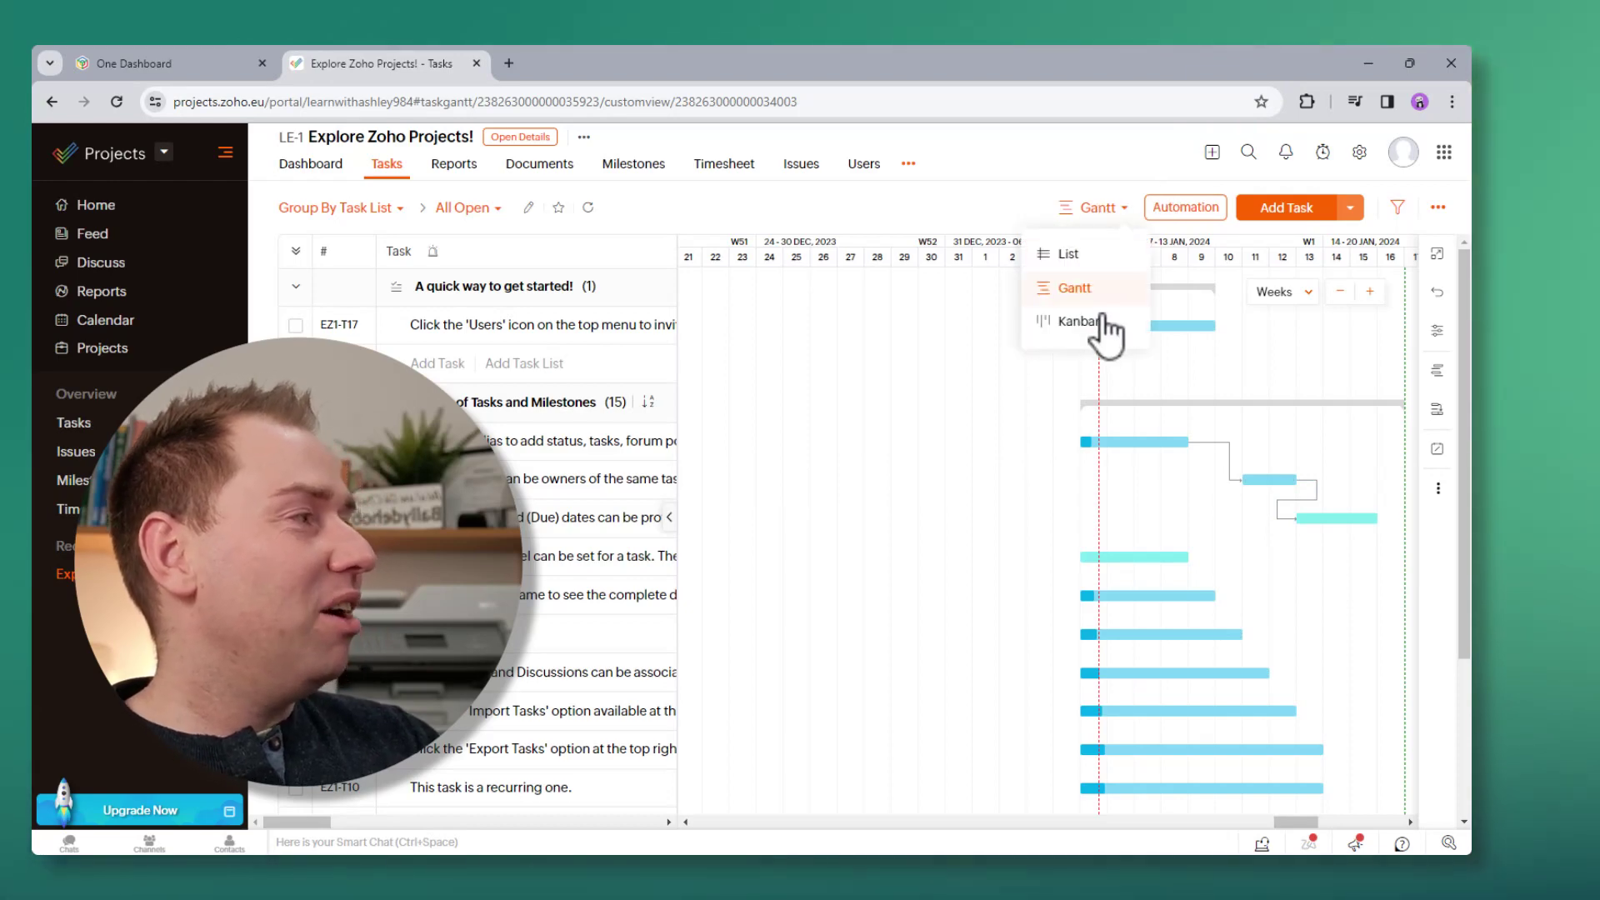
click(1100, 321)
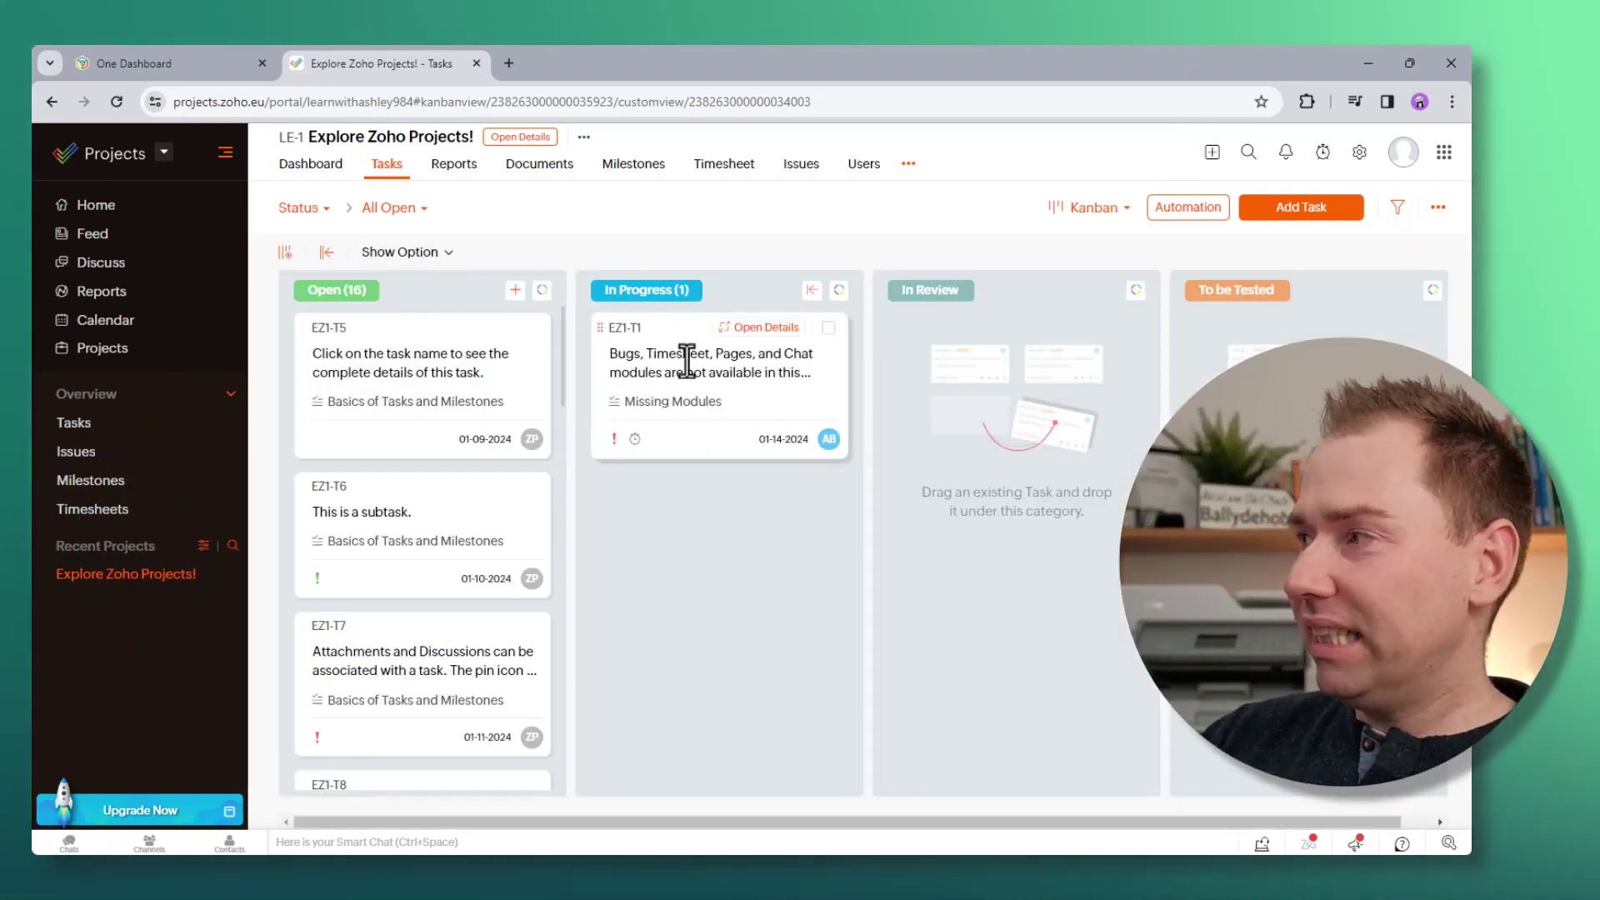
drag(686, 362, 679, 420)
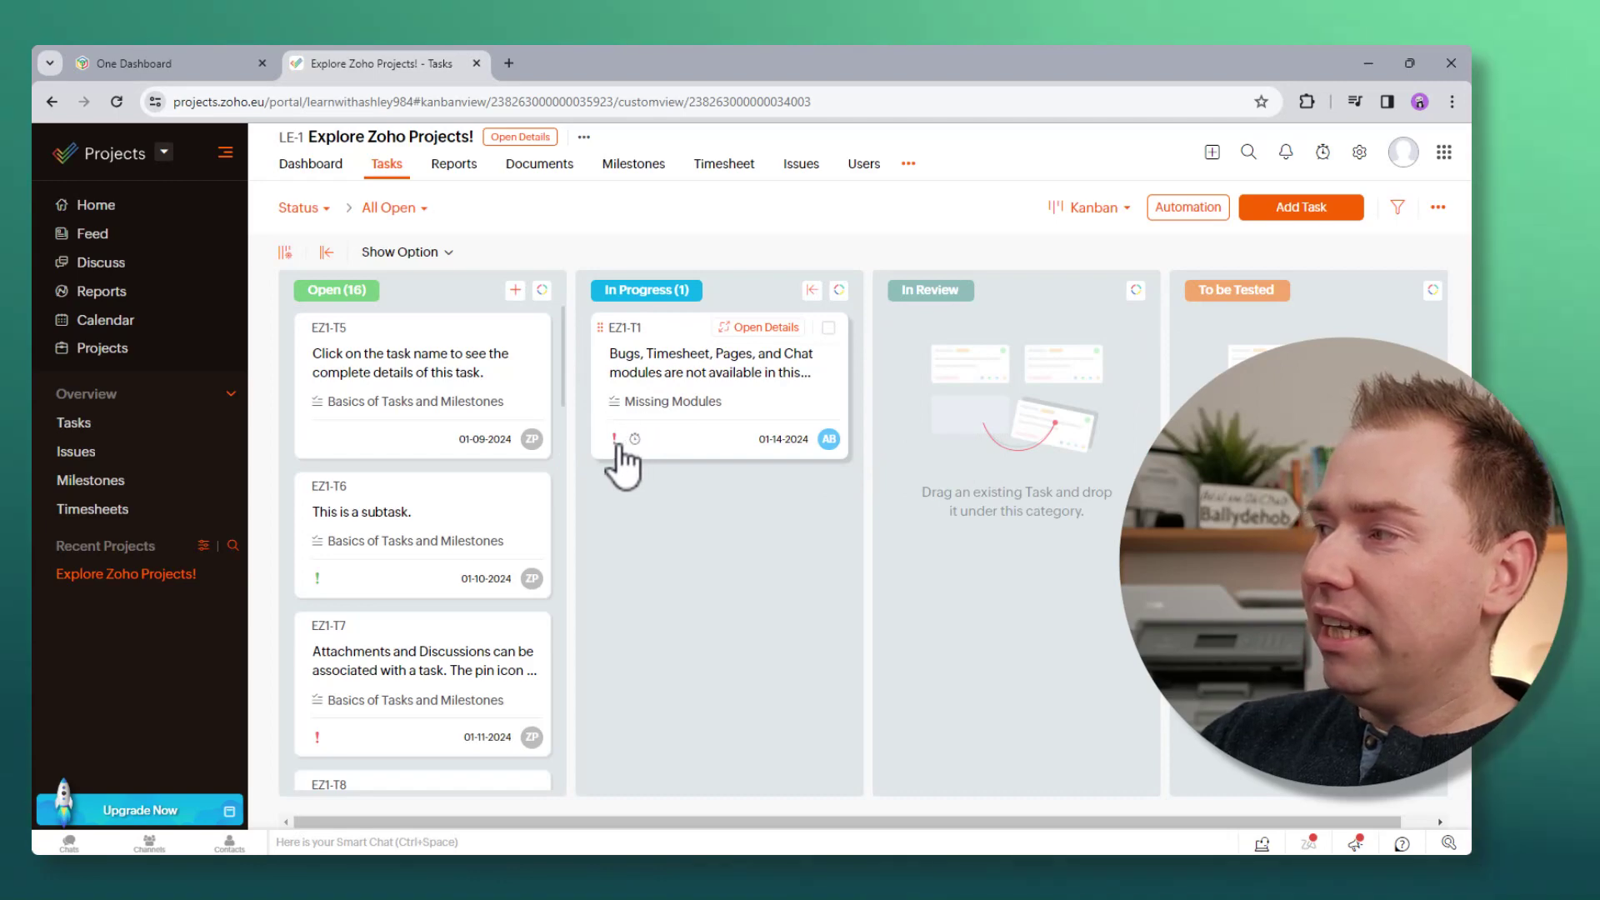
Check EZ1-T1's owner and due date pickers, its full details, and its right-click actions
click(827, 440)
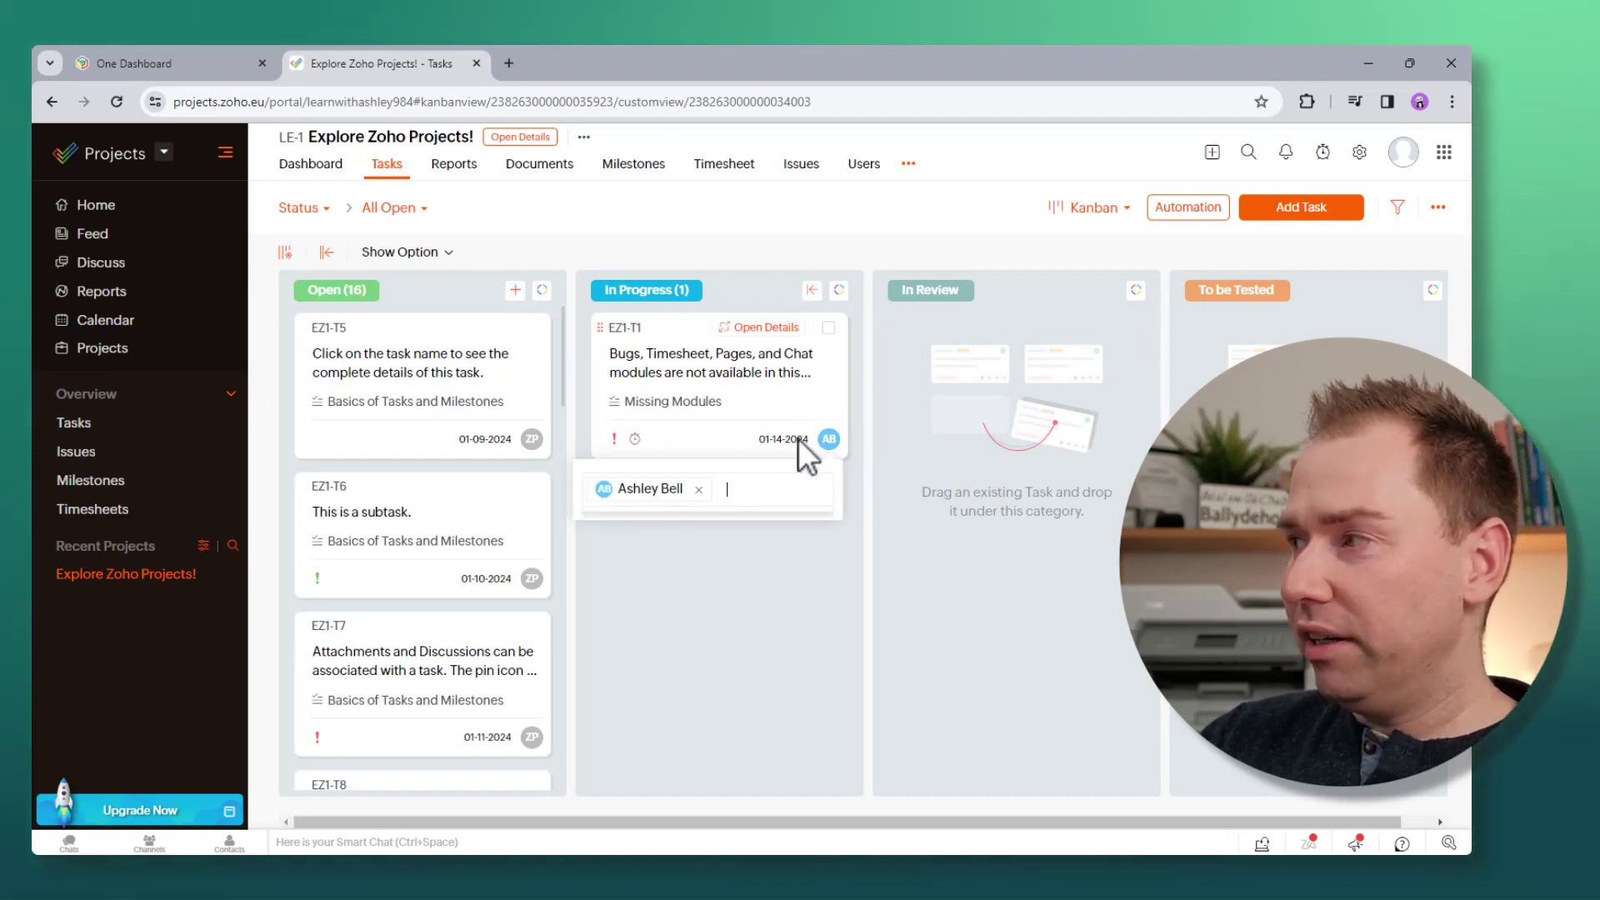
click(767, 439)
click(716, 443)
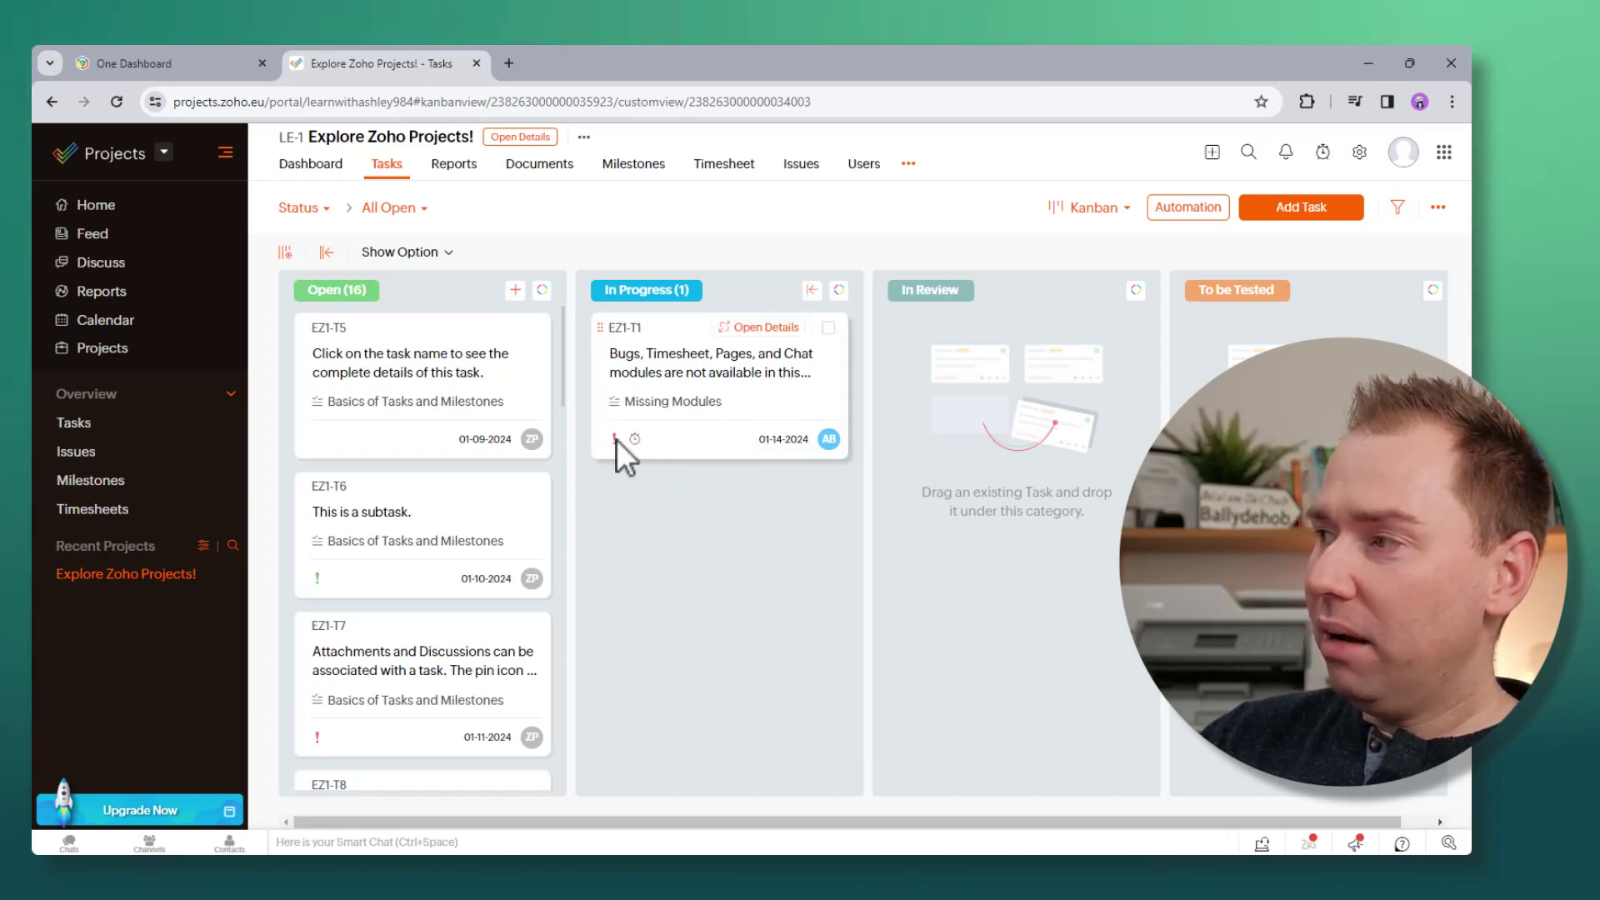
click(618, 442)
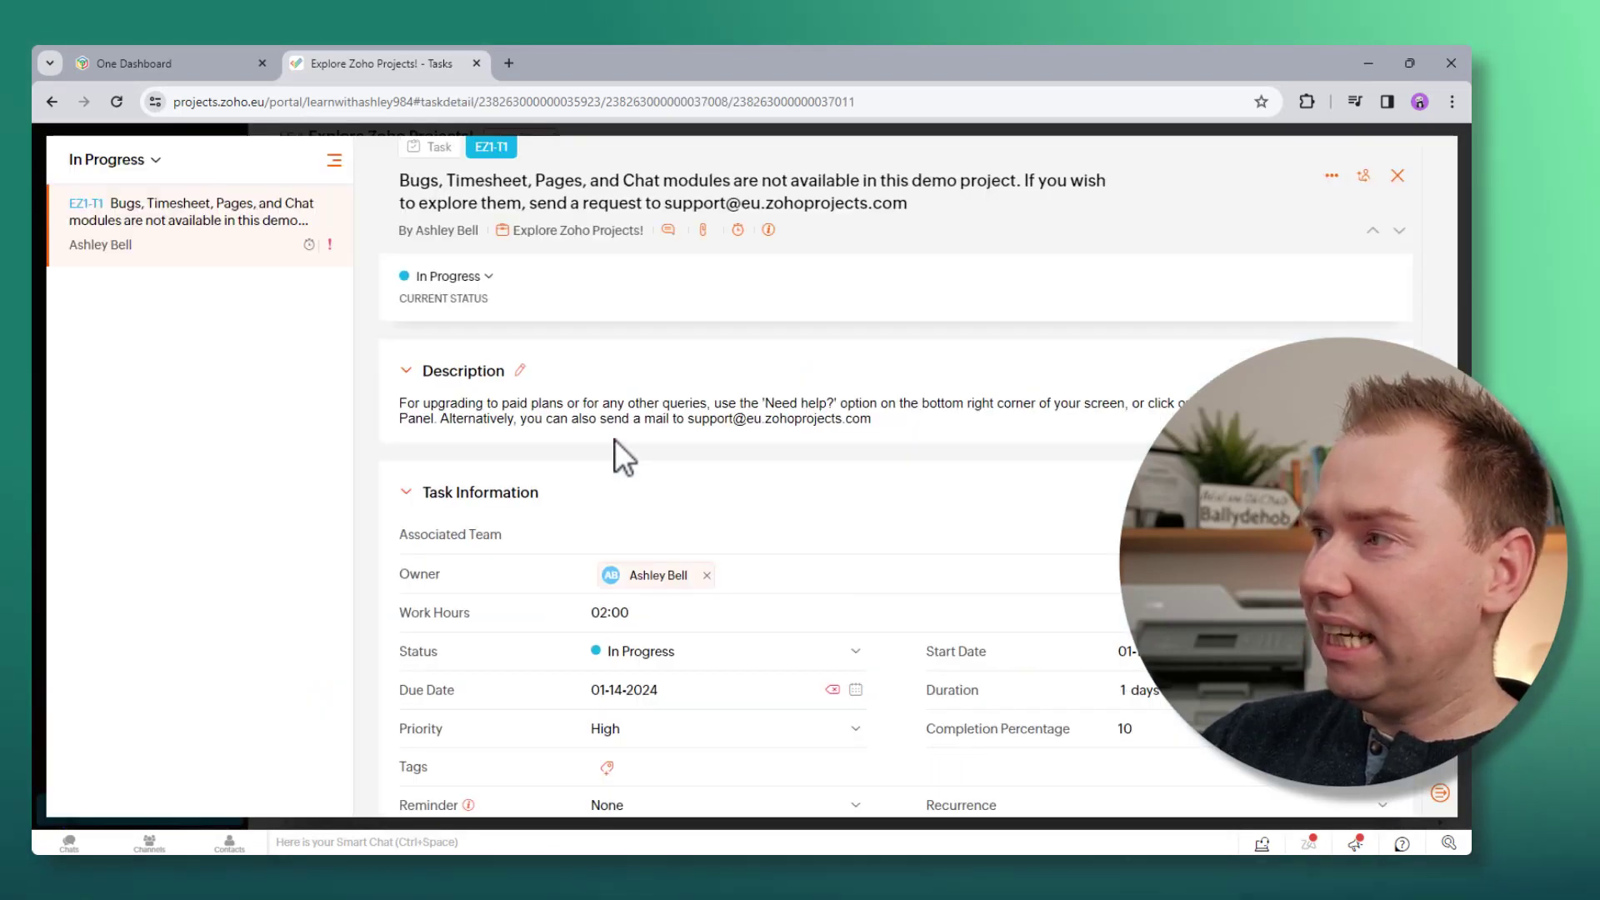
click(1371, 174)
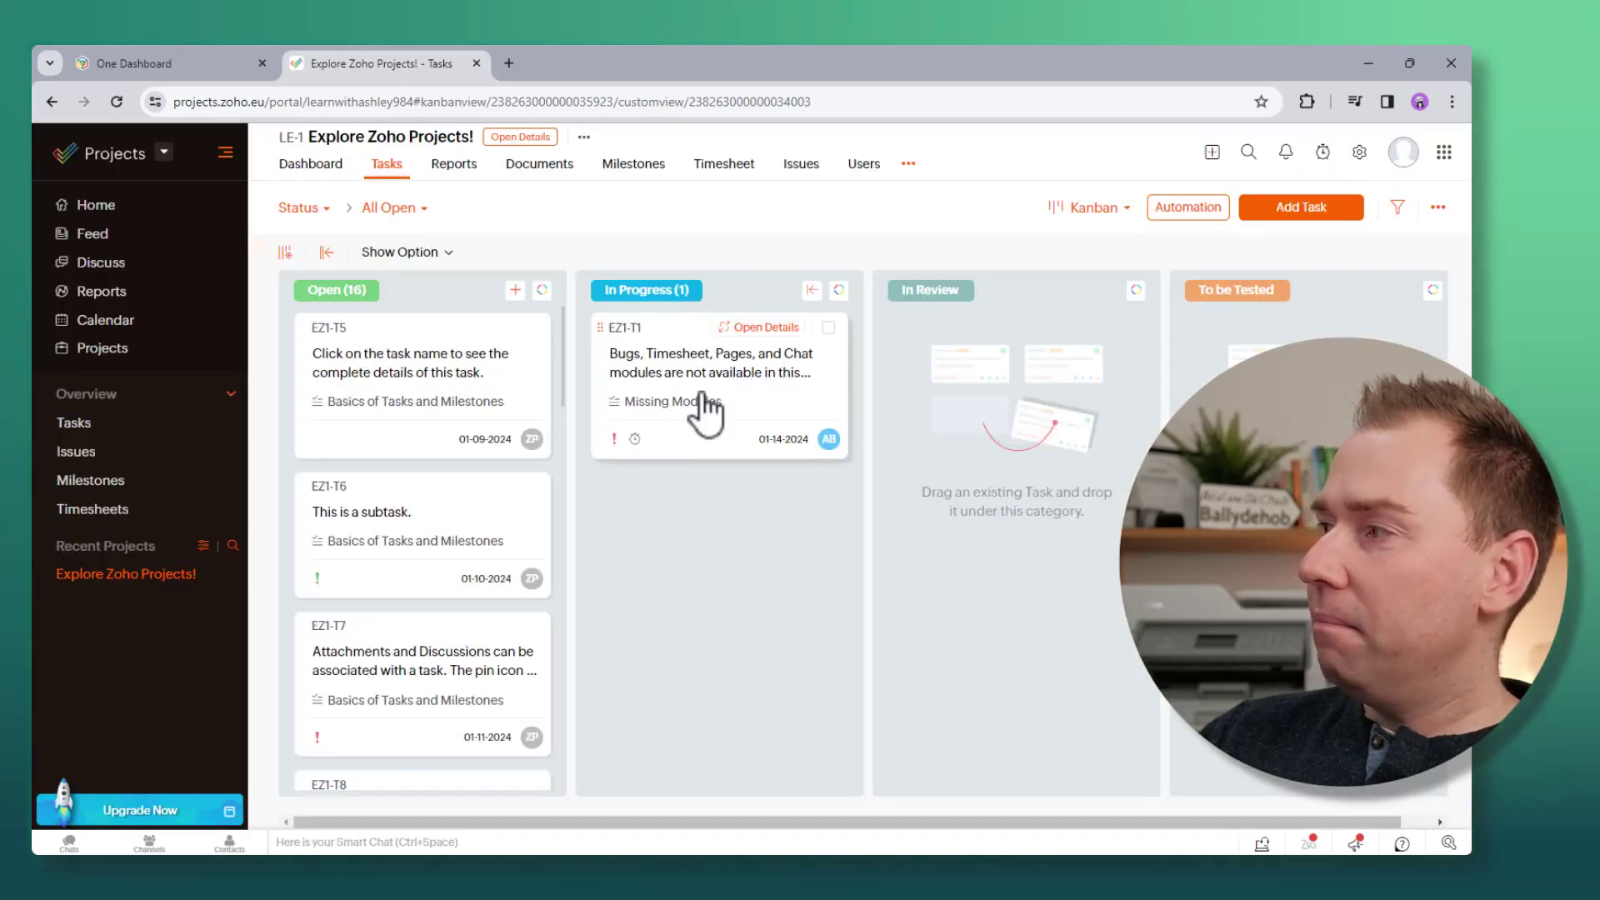
right_click(768, 410)
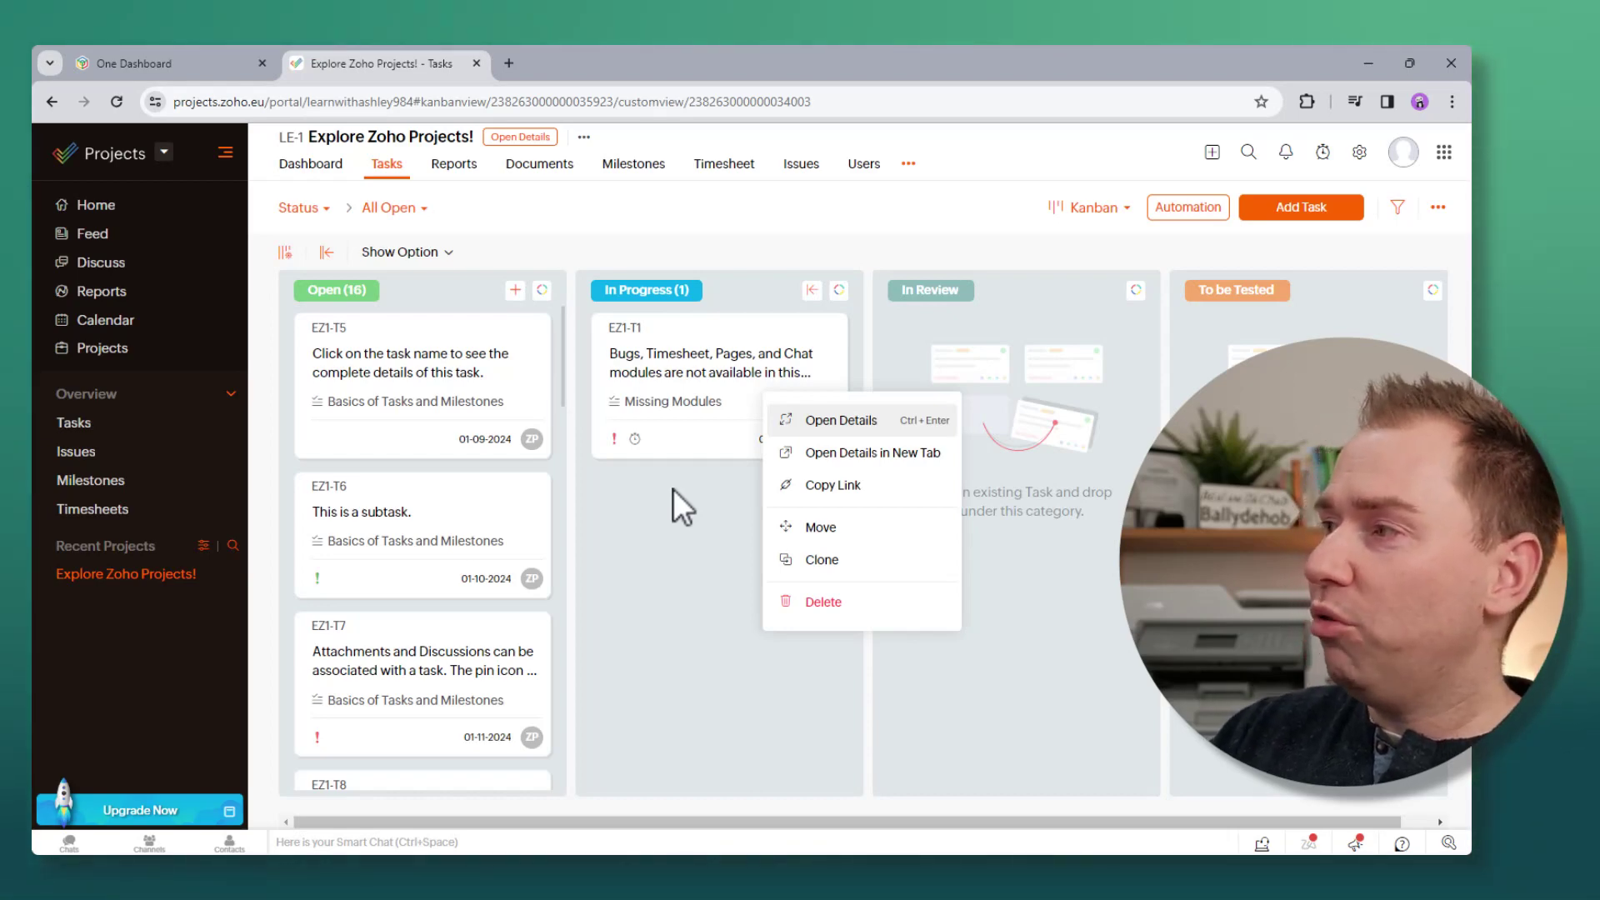
Dismiss the card's action menu and switch the tasks back to List view
click(636, 207)
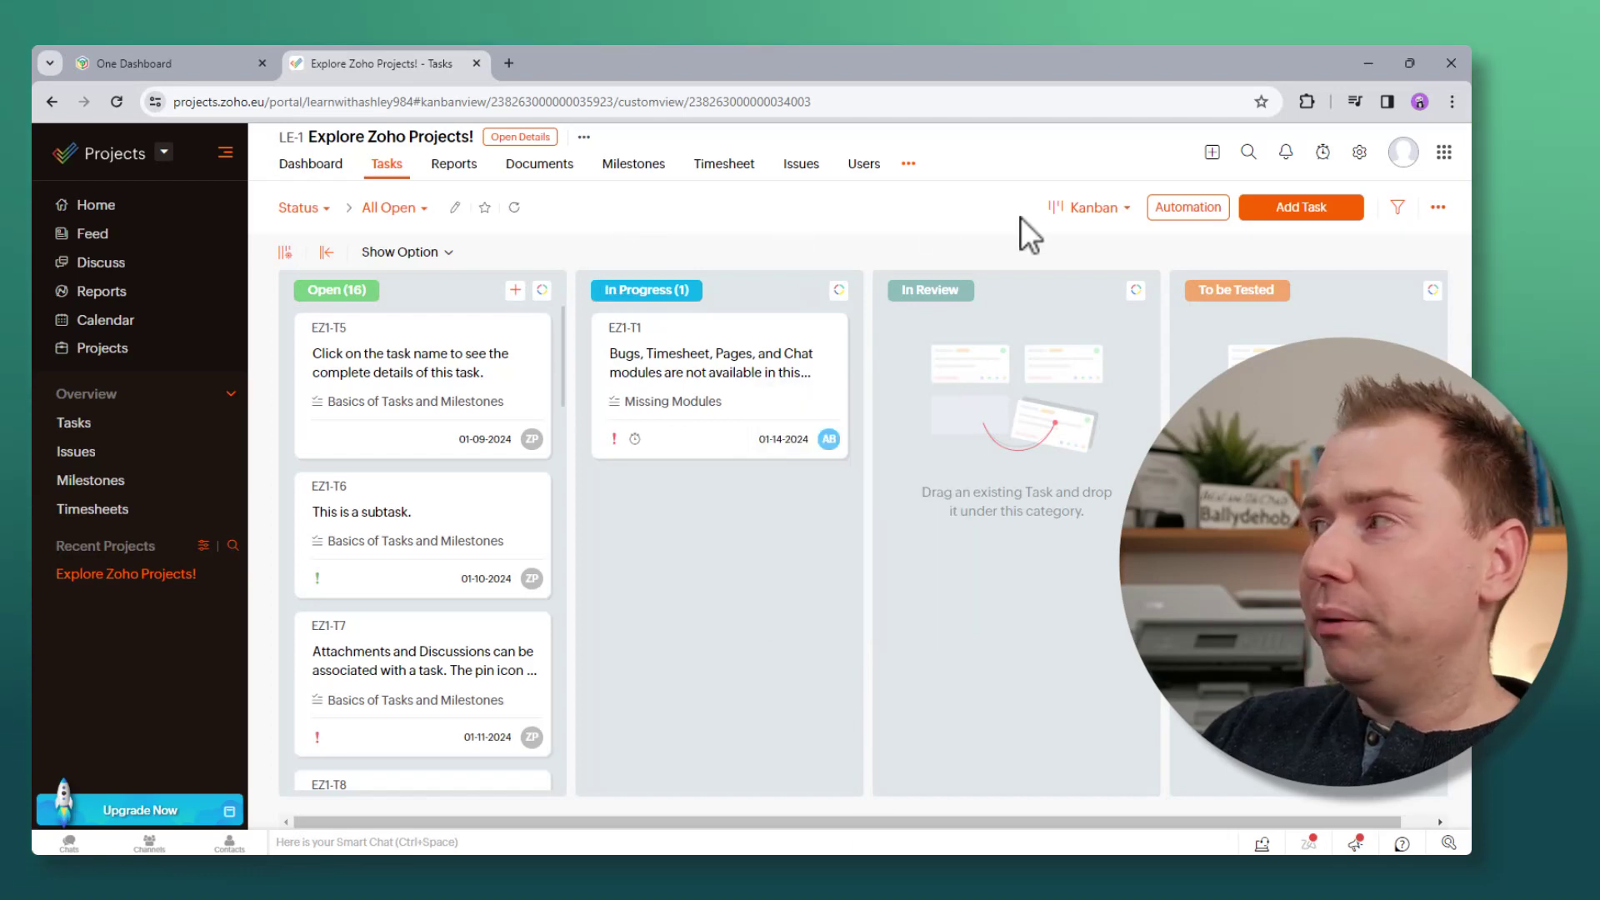
click(1119, 212)
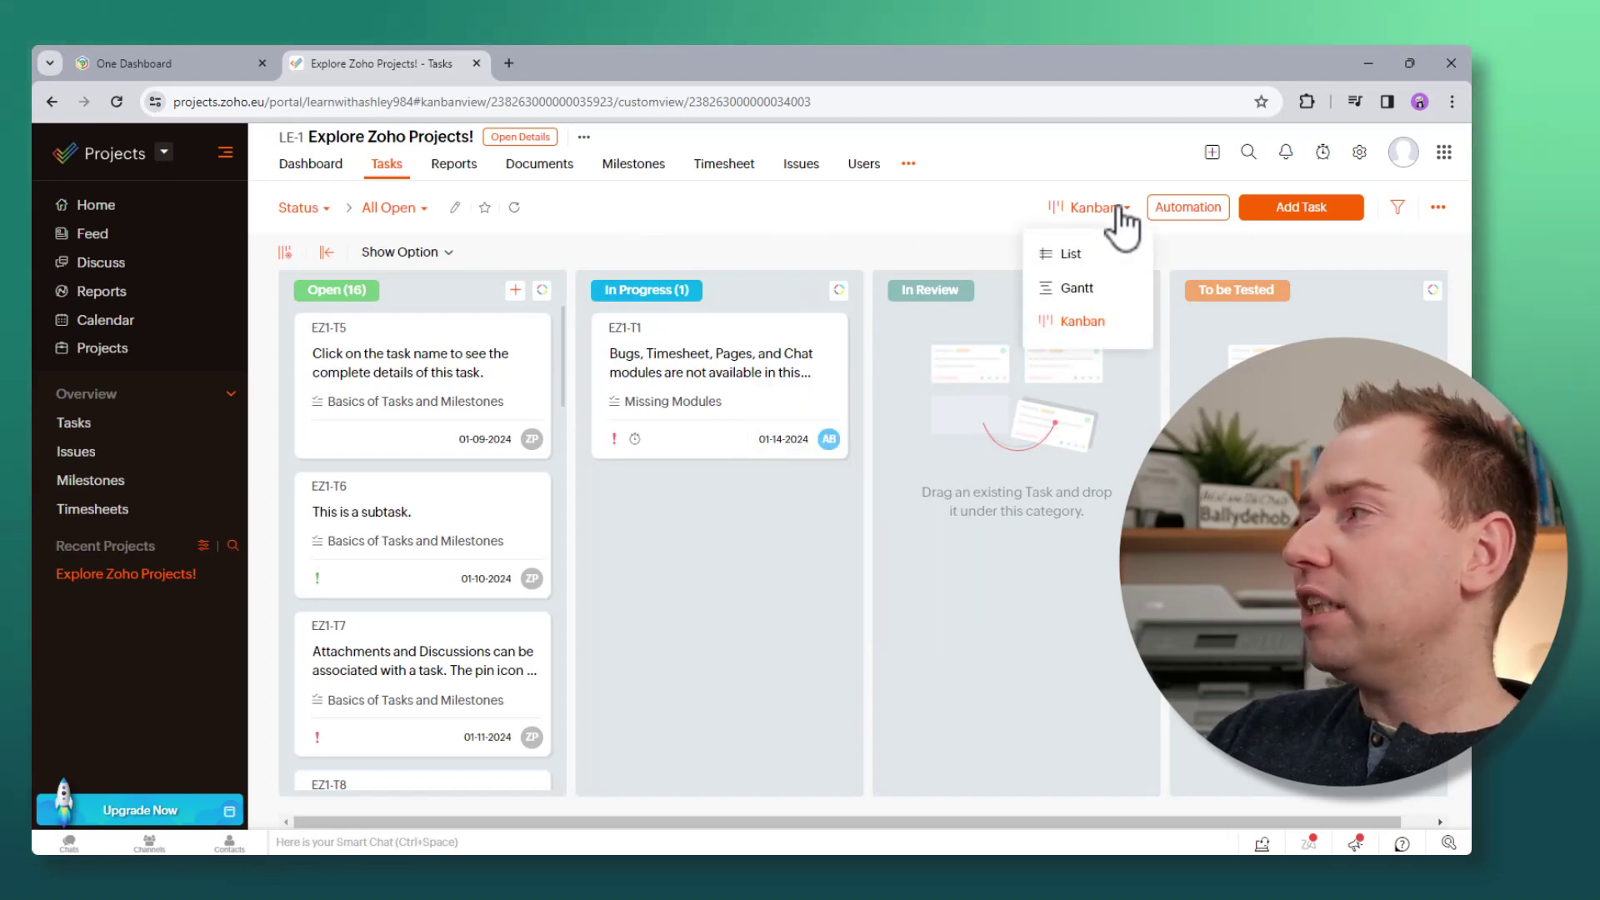
click(1067, 255)
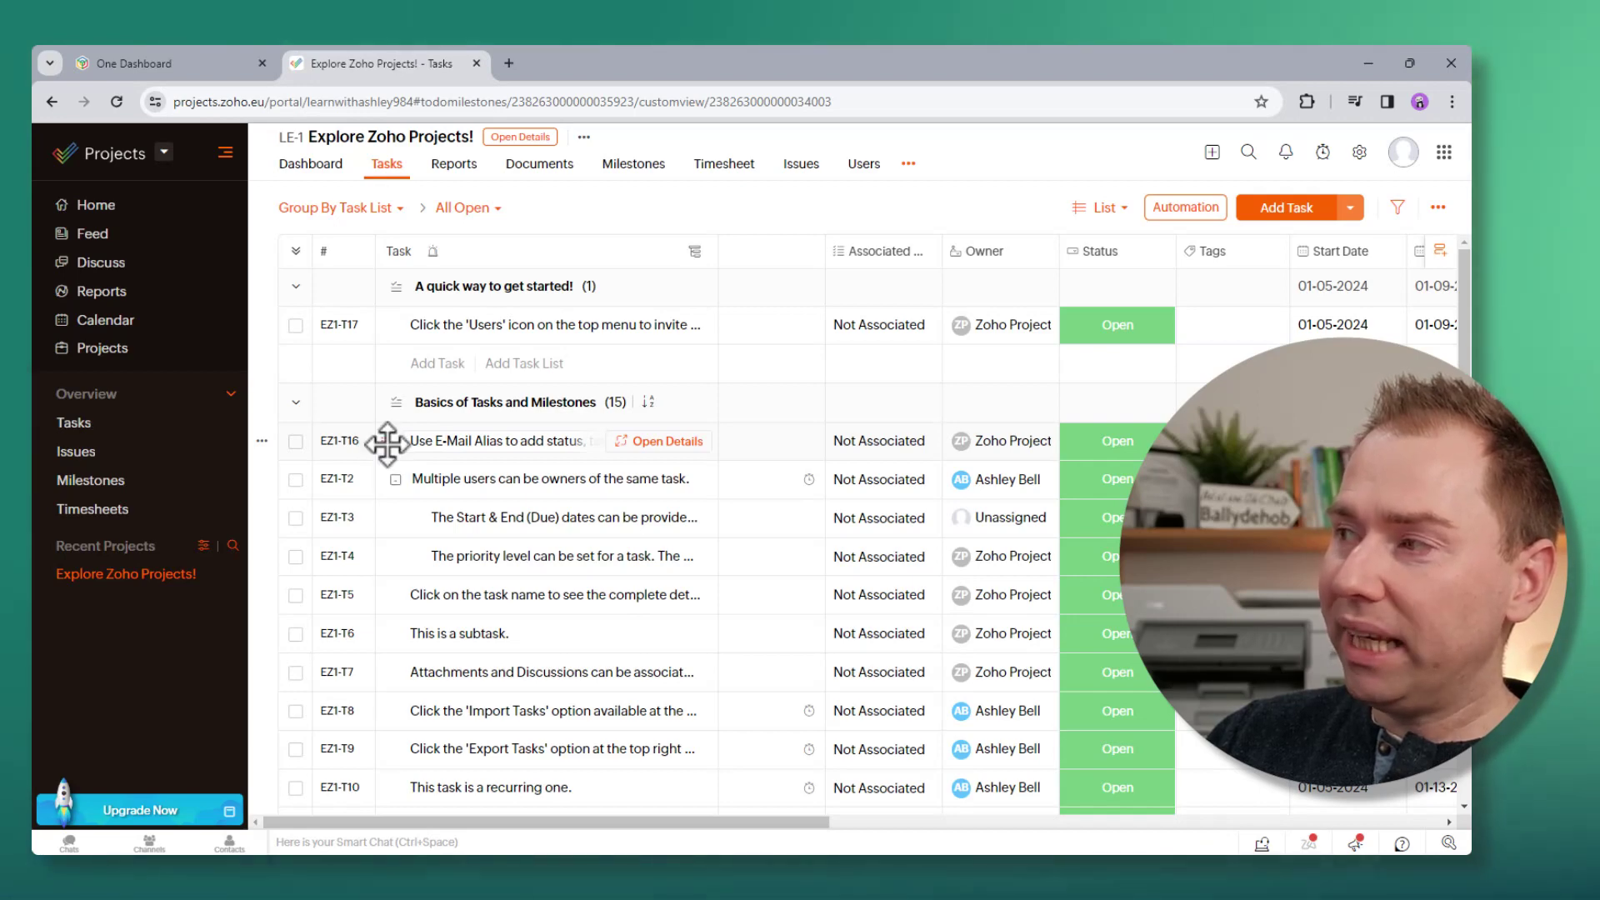
Nest EZ1-T16 under EZ1-T2 and move EZ1-T3 into 'A quick way to get started!'
drag(387, 443, 500, 479)
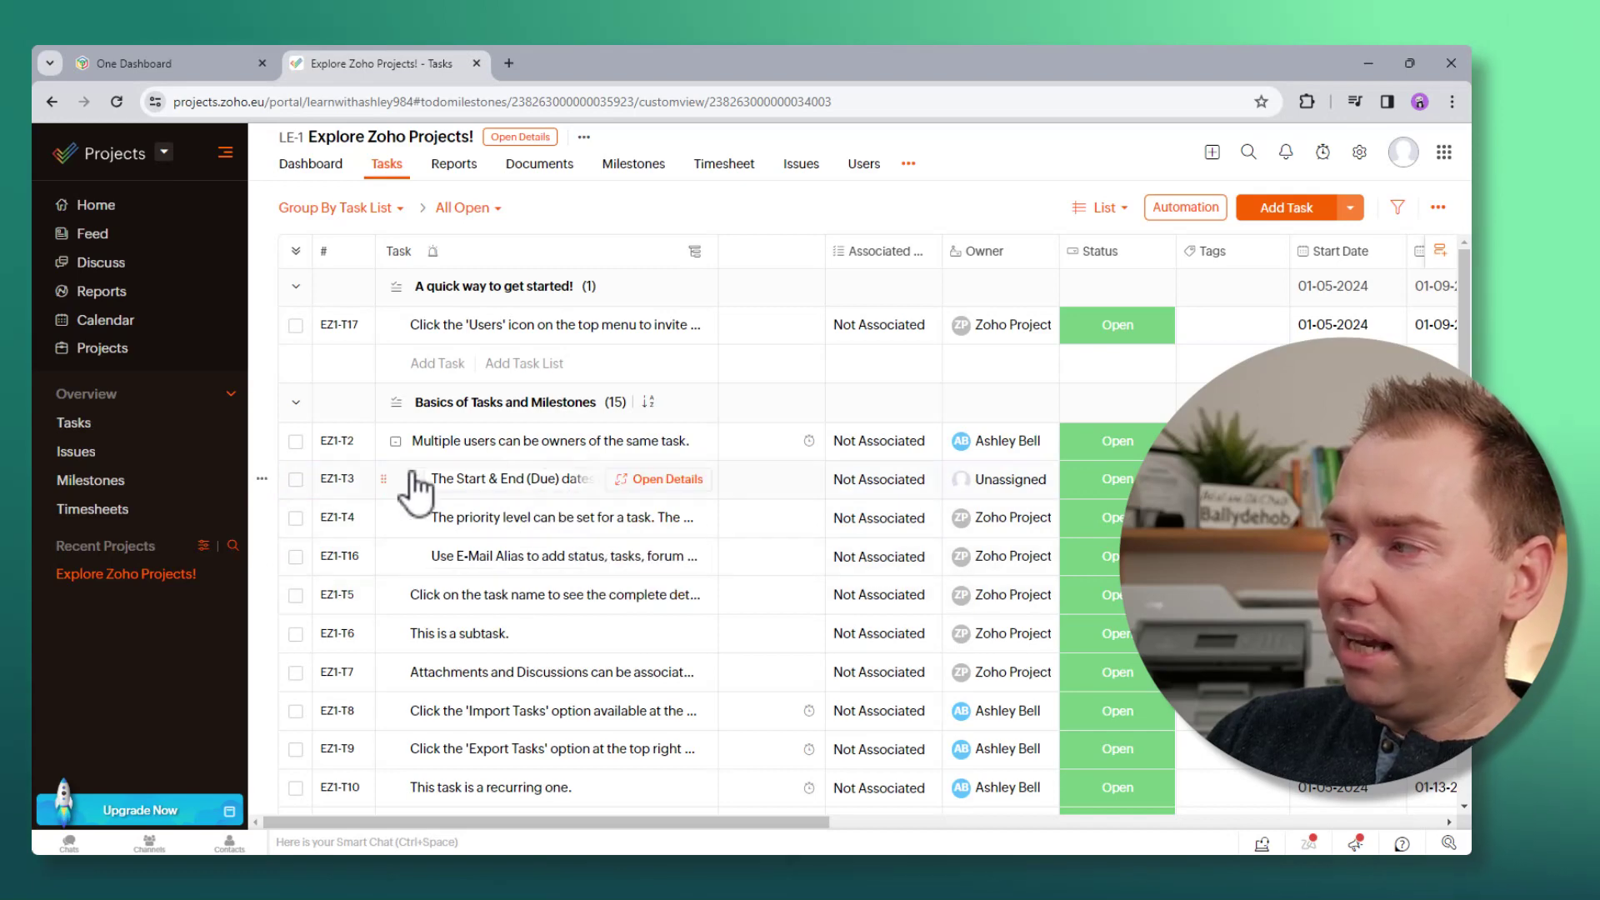
drag(382, 480, 412, 392)
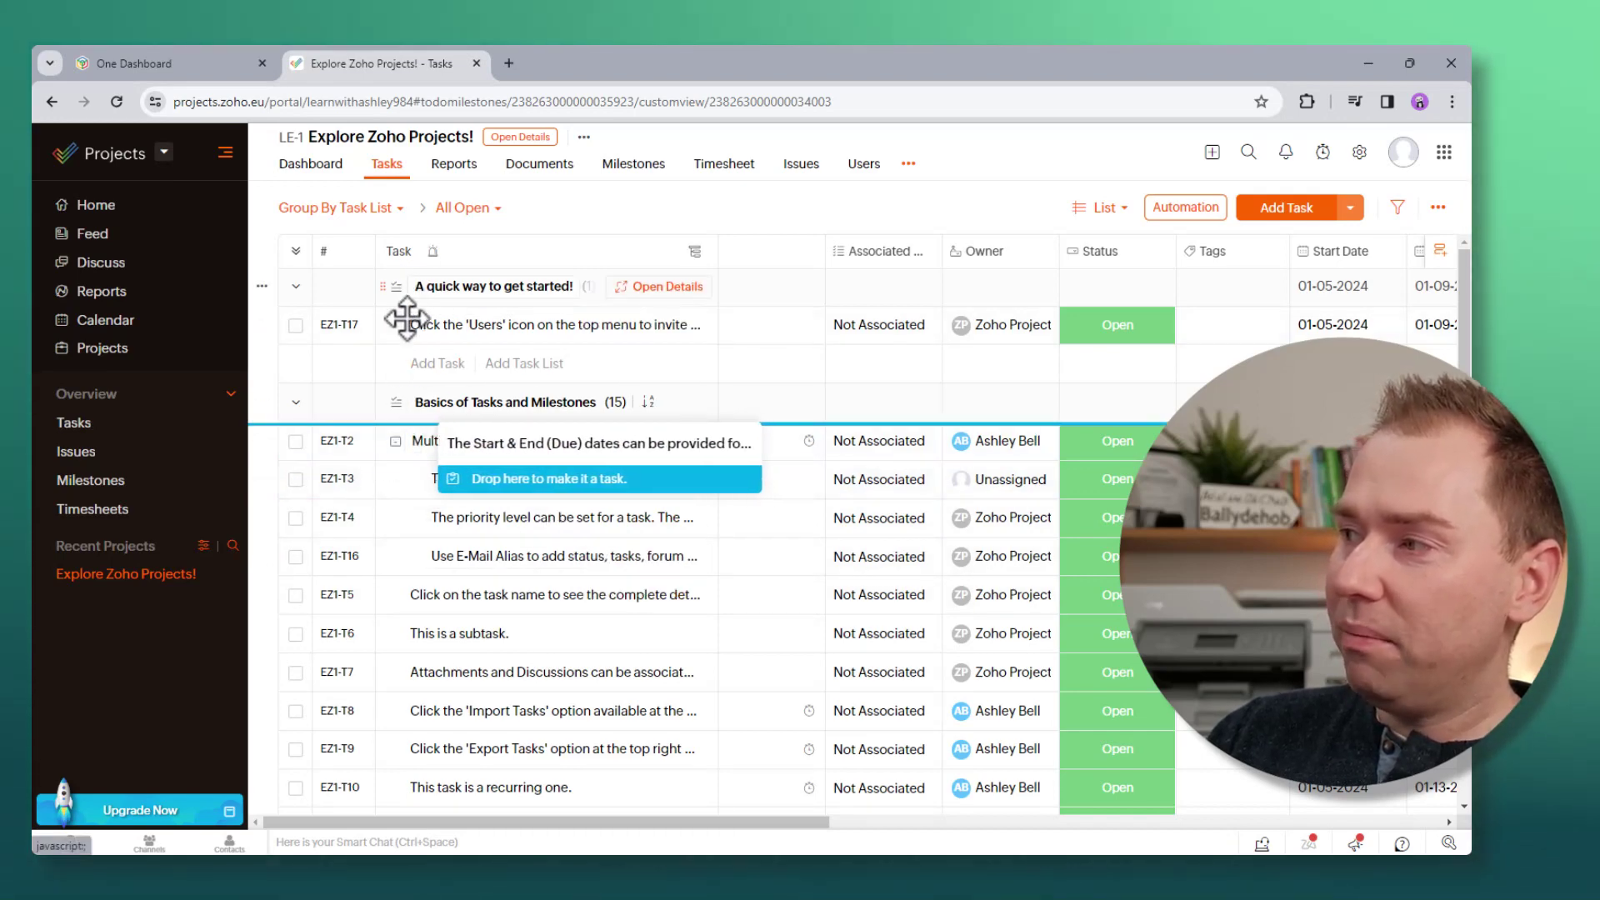
drag(401, 432, 414, 351)
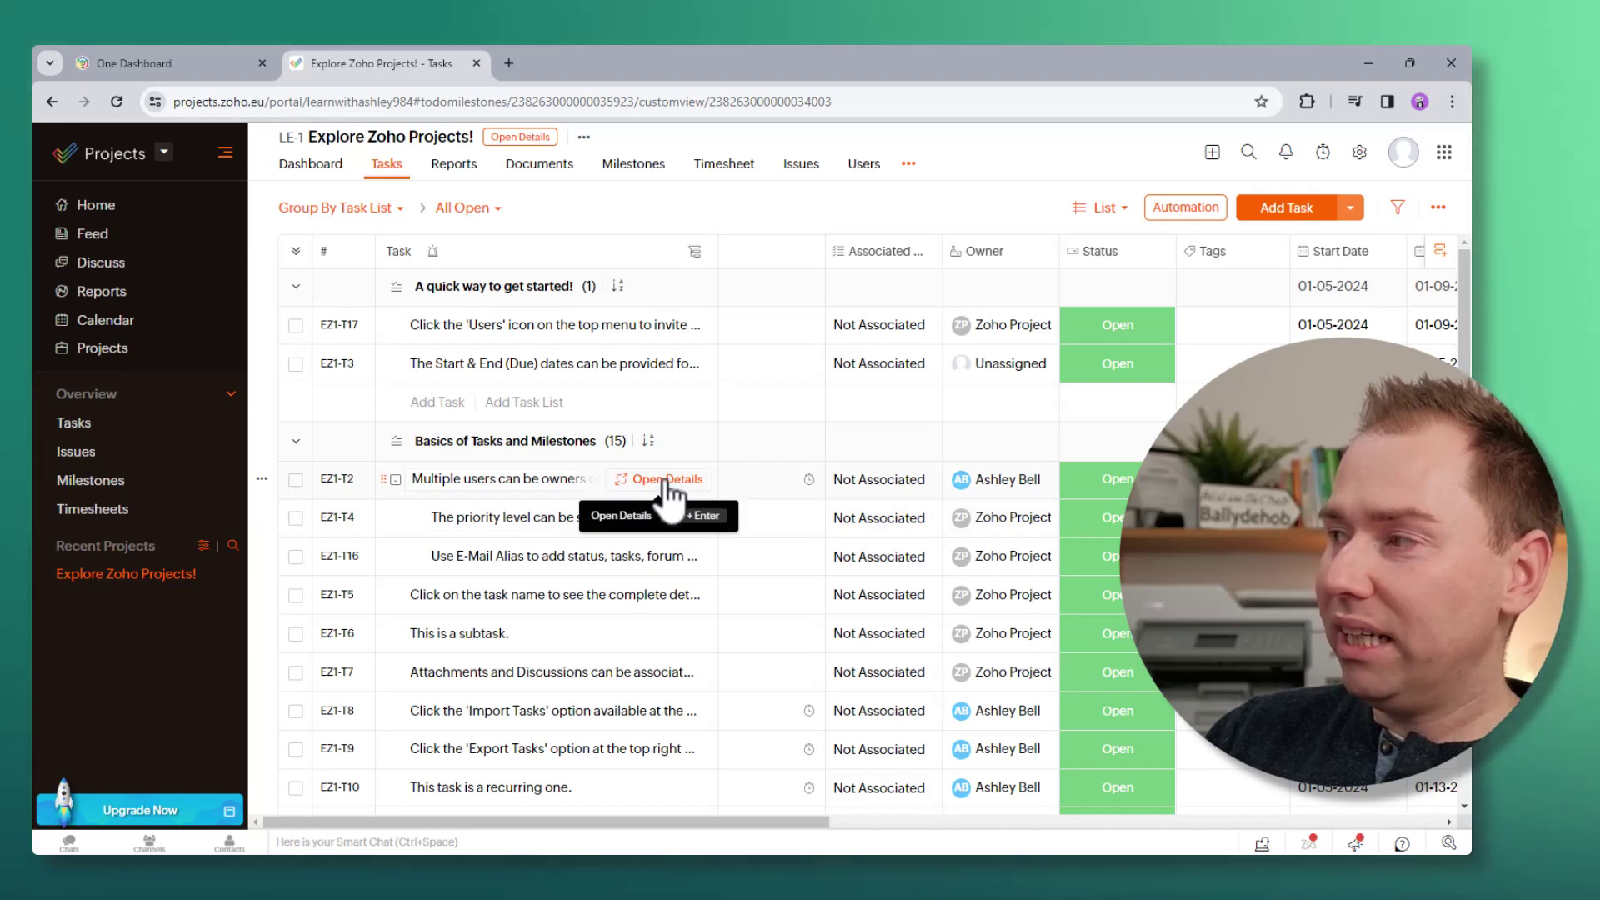
Open EZ1-T2's details and show its Subtask (2) tab listing EZ1-T4 and EZ1-T16
click(663, 480)
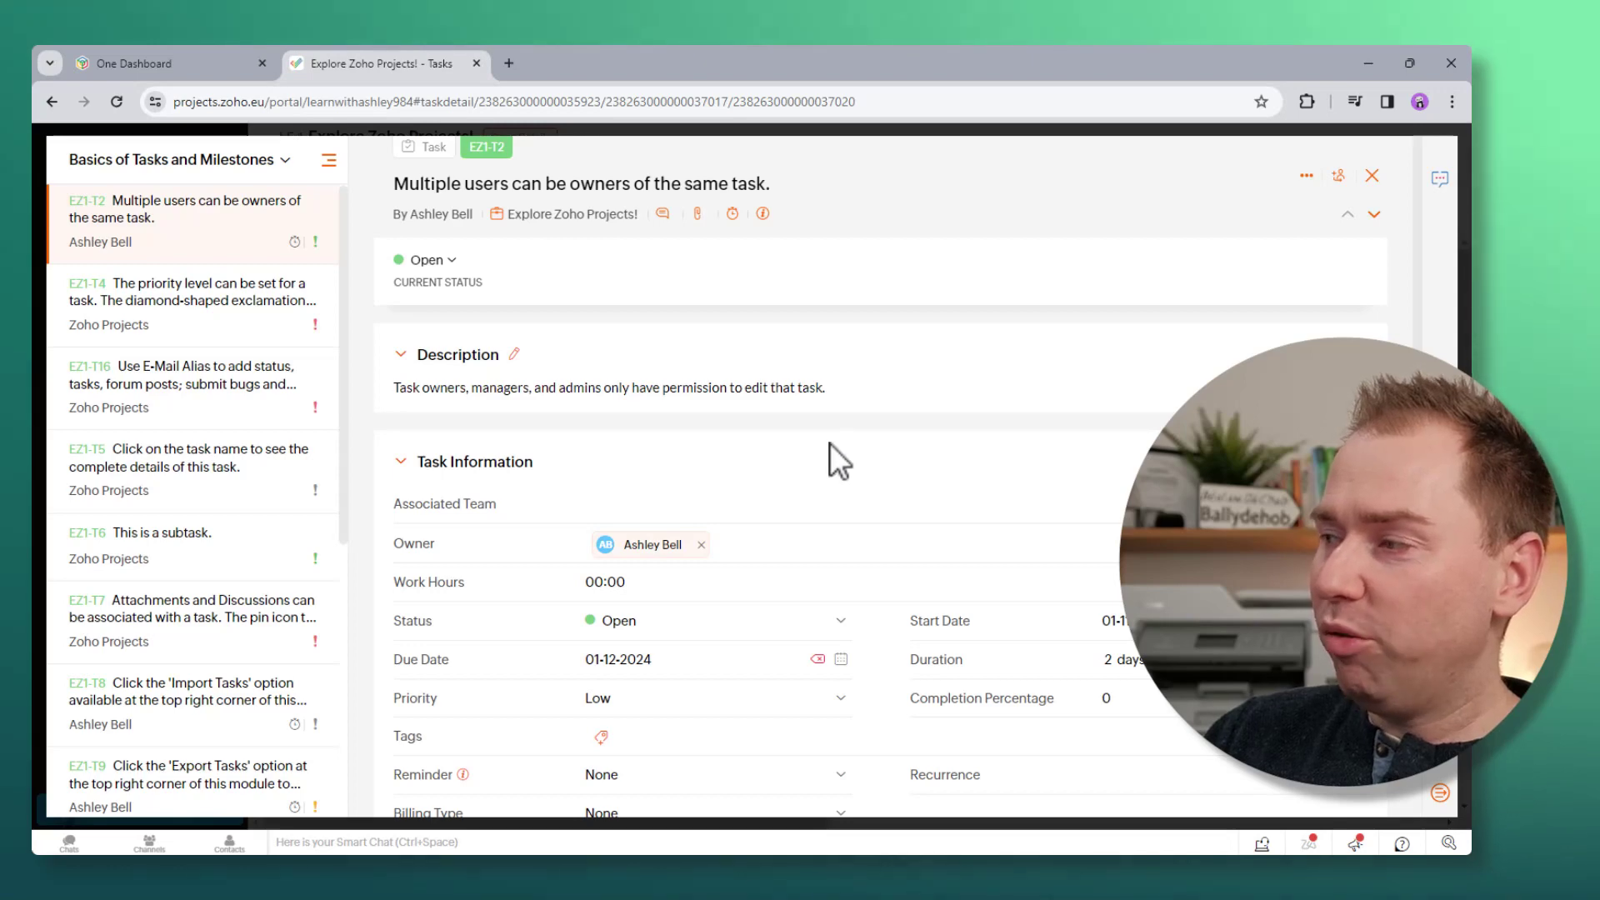
scroll(828, 442, down, 4)
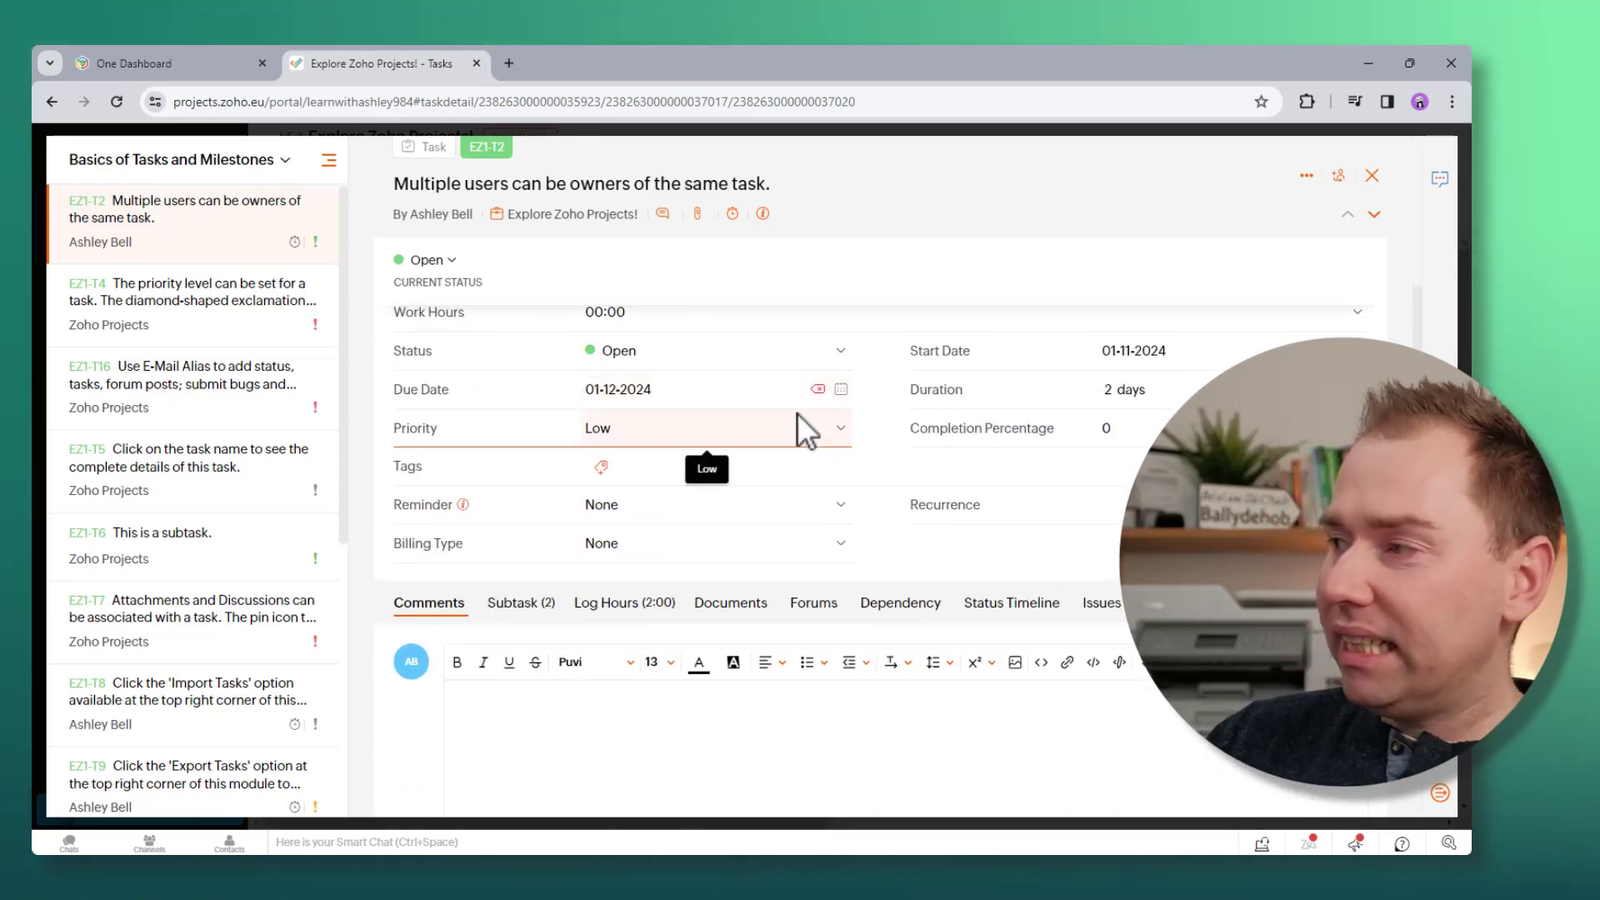
scroll(793, 413, down, 1)
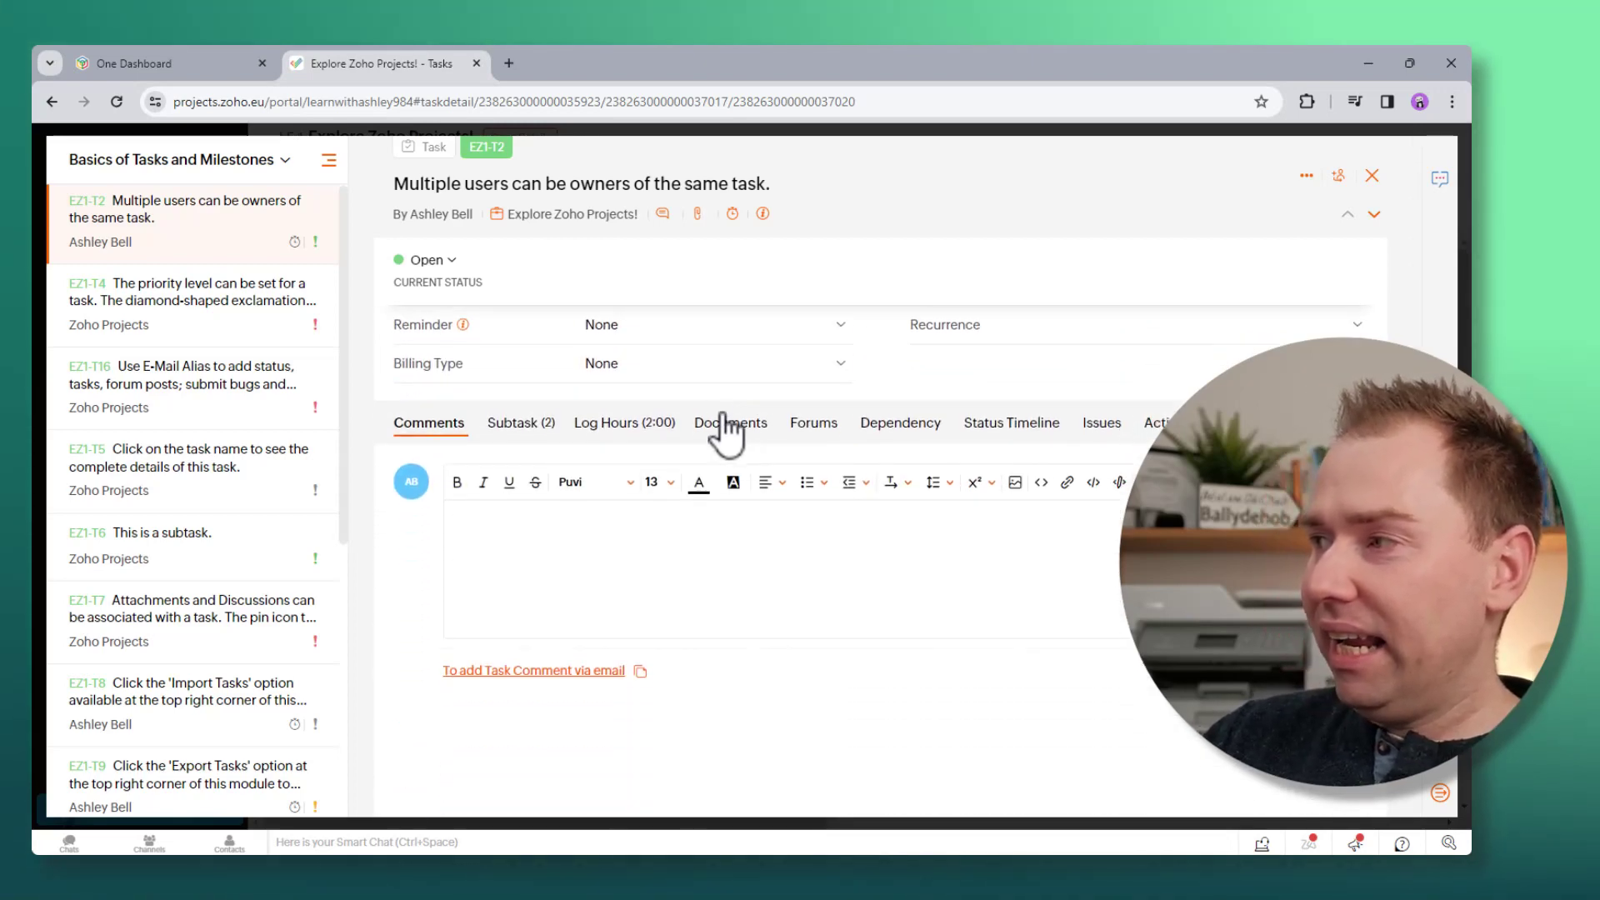
click(521, 426)
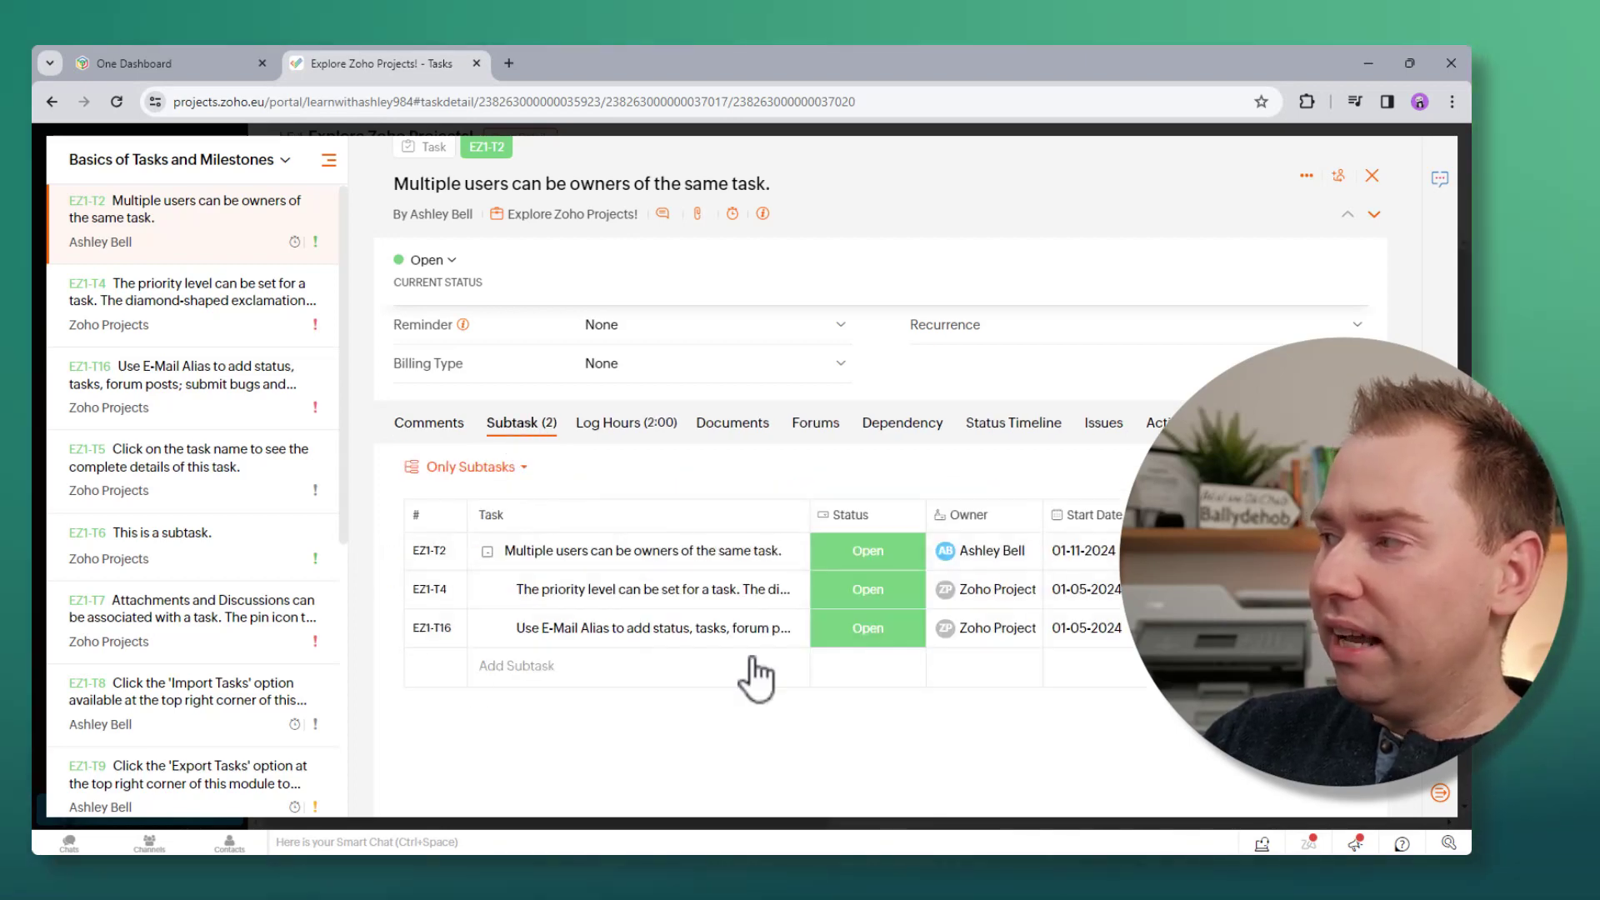
mouse_move(534, 550)
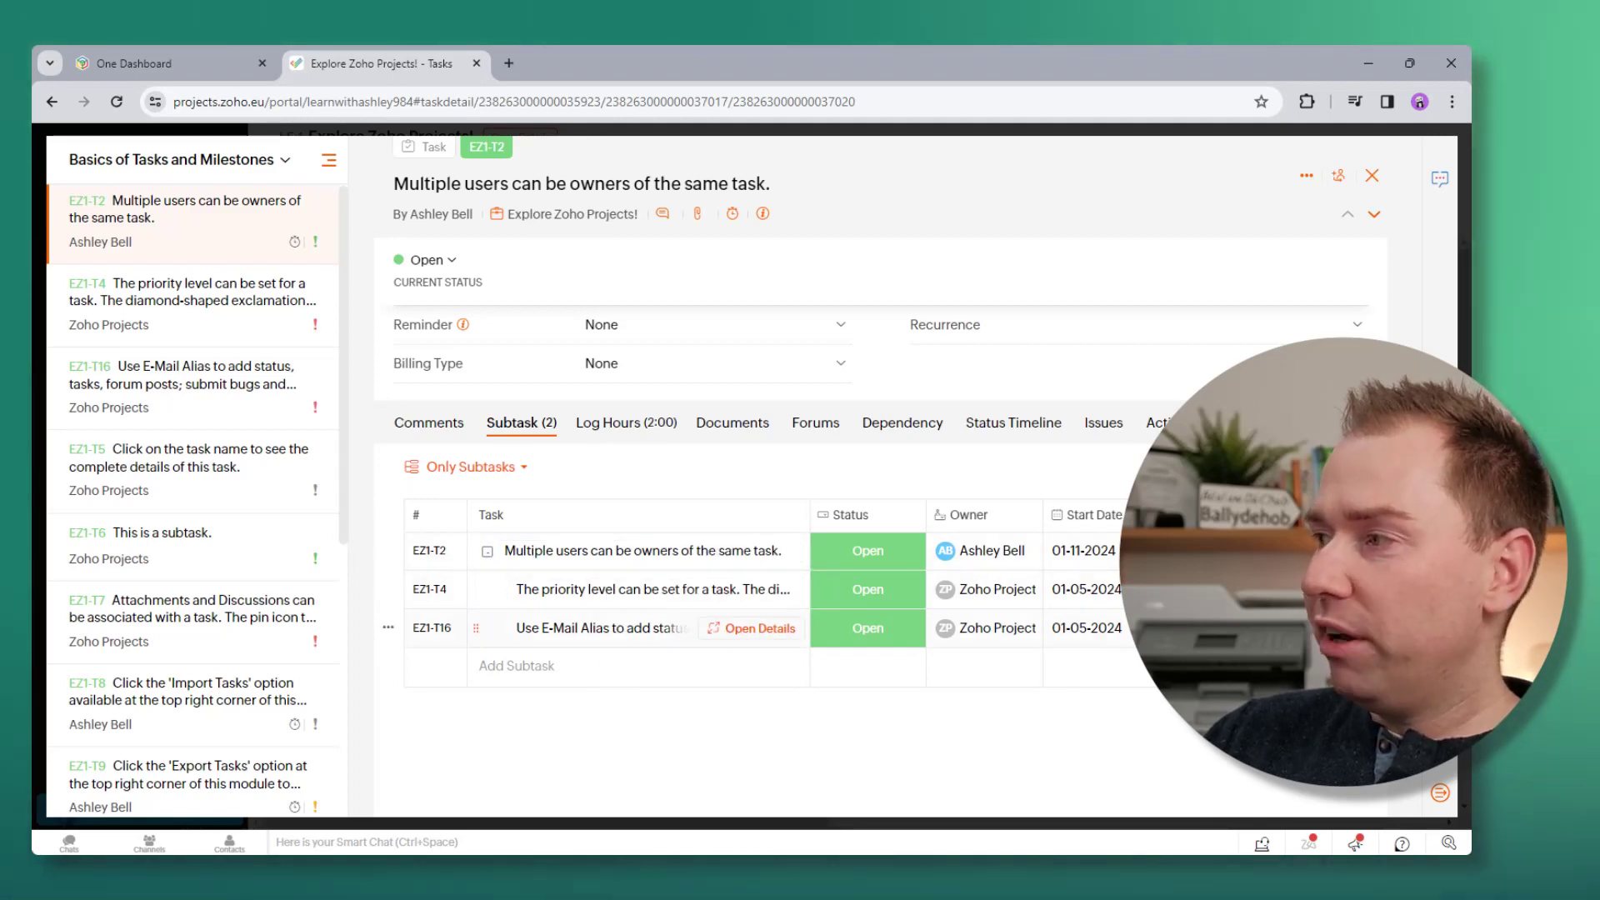
Show EZ1-T2's Log Hours tab with its single 02:00 billable entry dated 01-05-2024
click(629, 425)
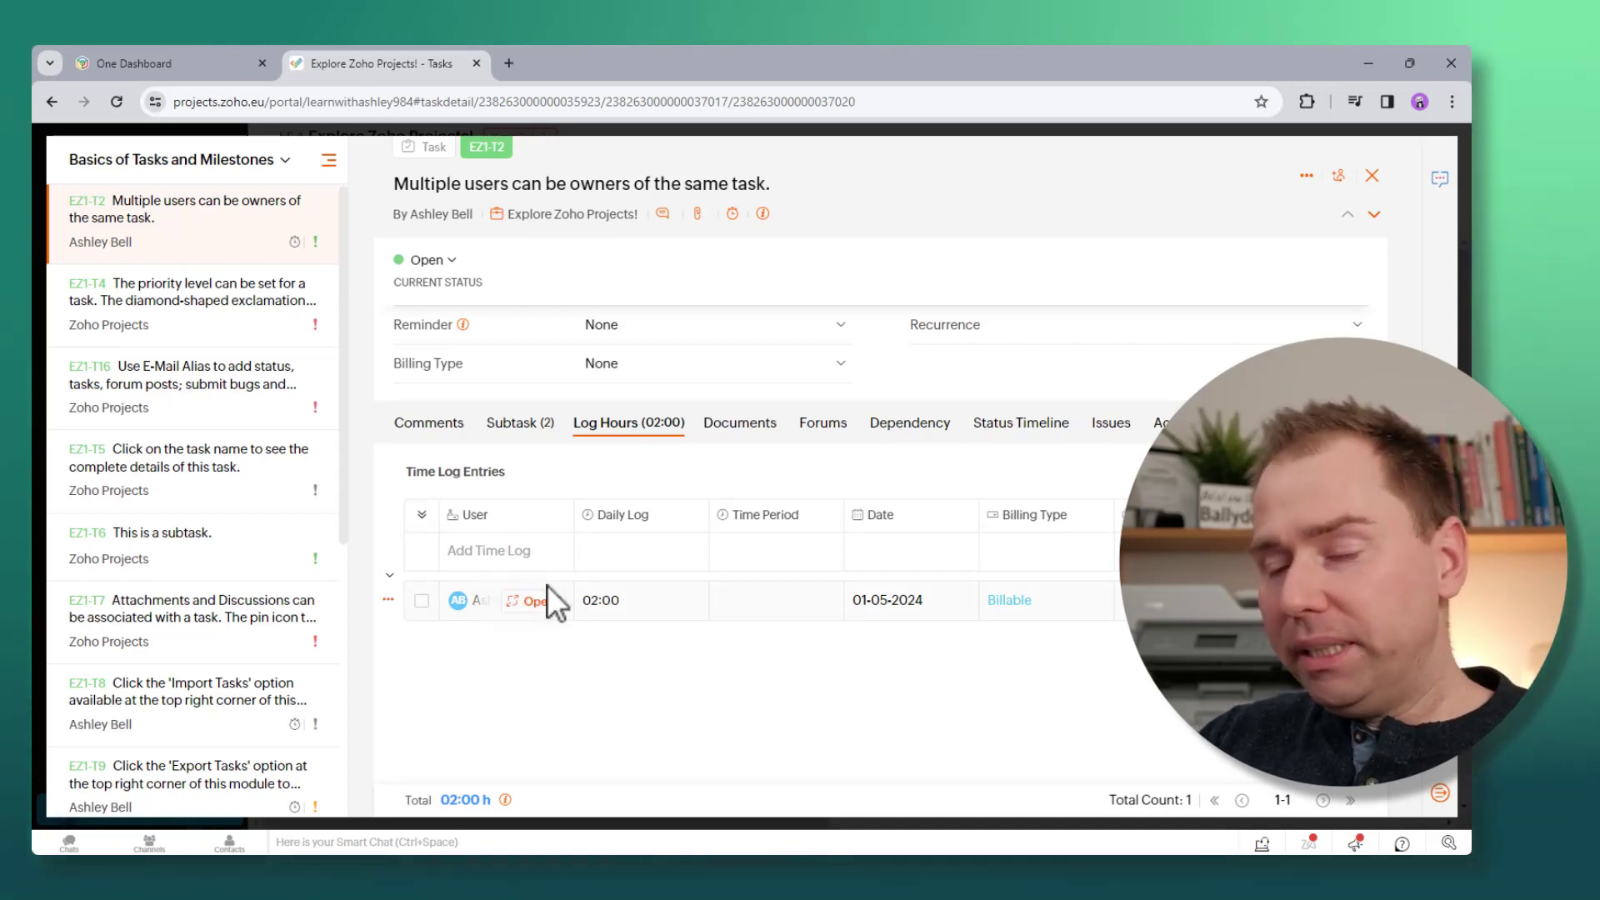
mouse_move(539, 582)
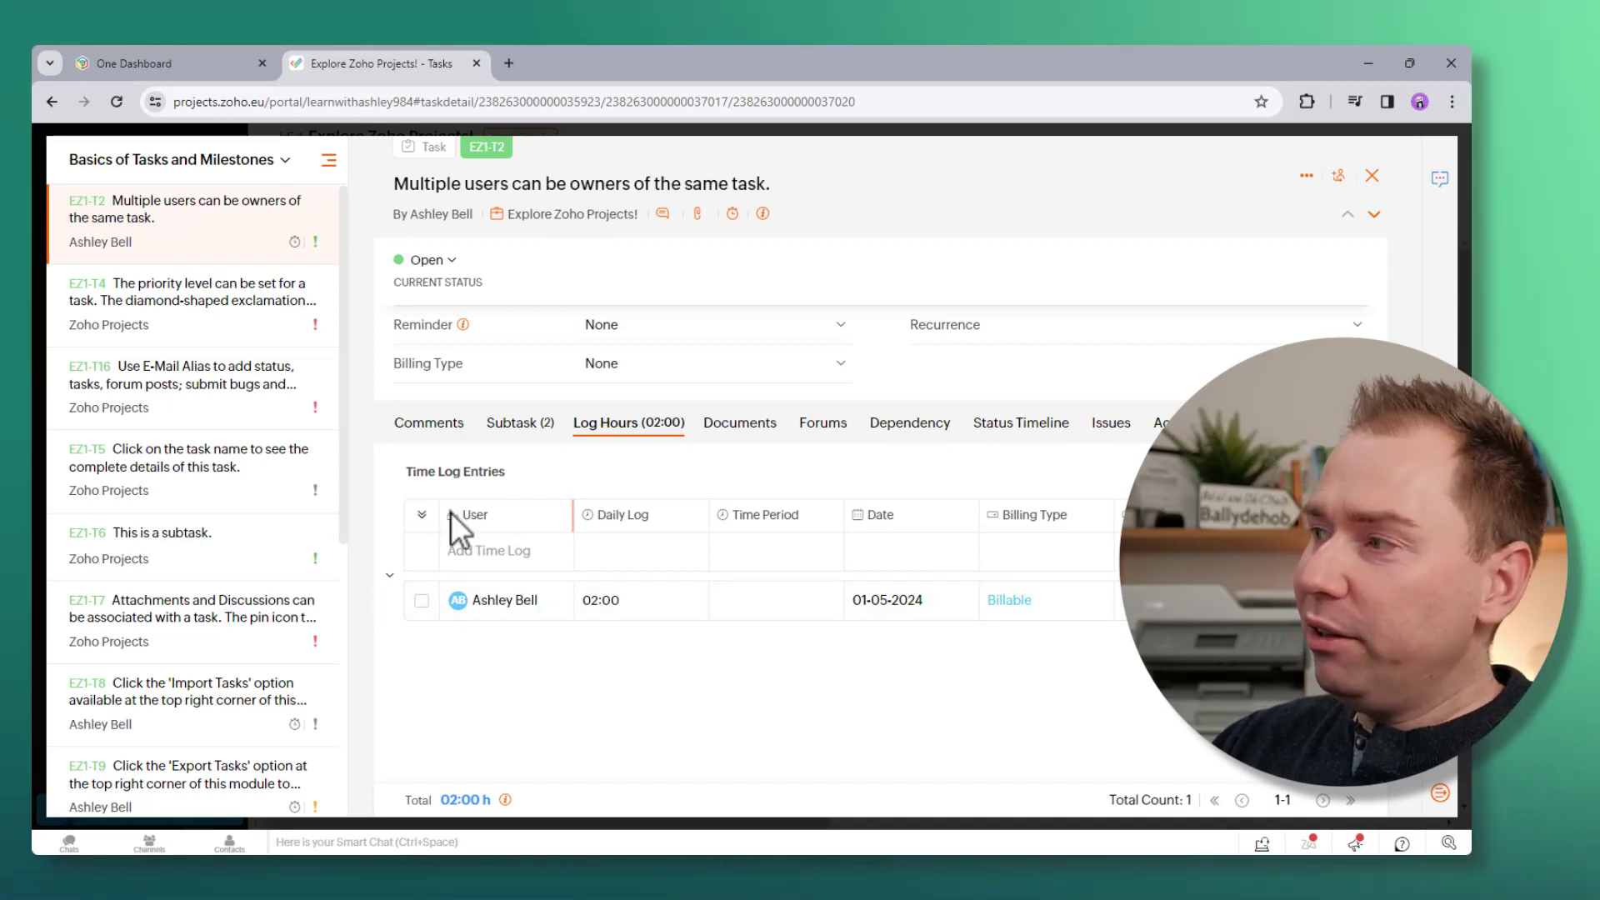
Post the comment 'This is a comment.' on EZ1-T2, then return to its Log Hours tab
click(428, 422)
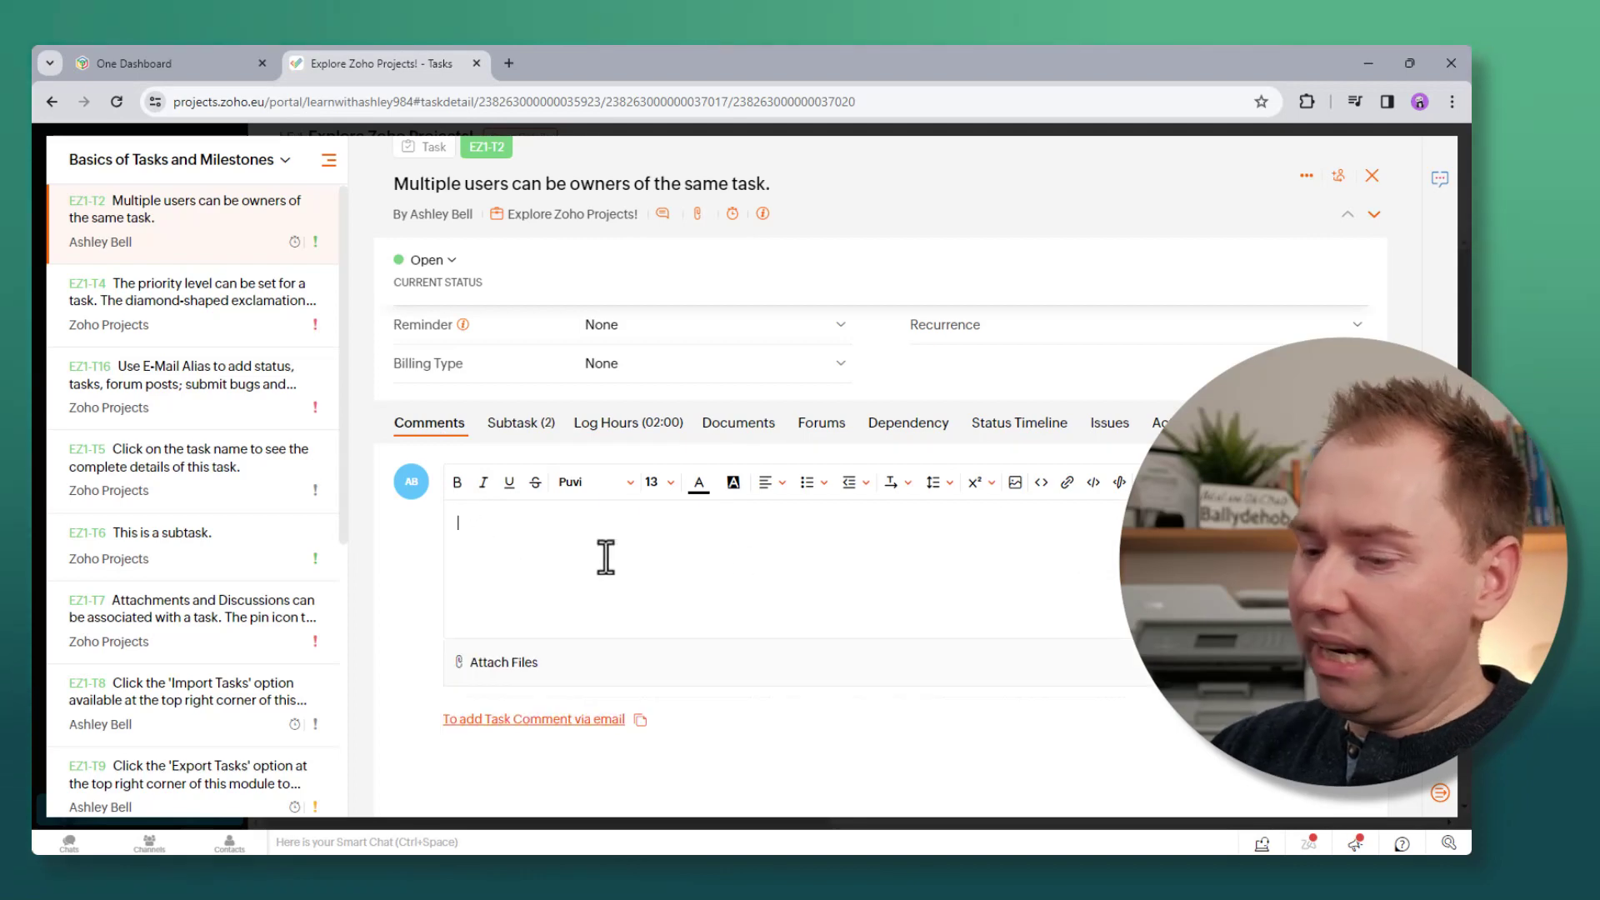
text(This is a comment.)
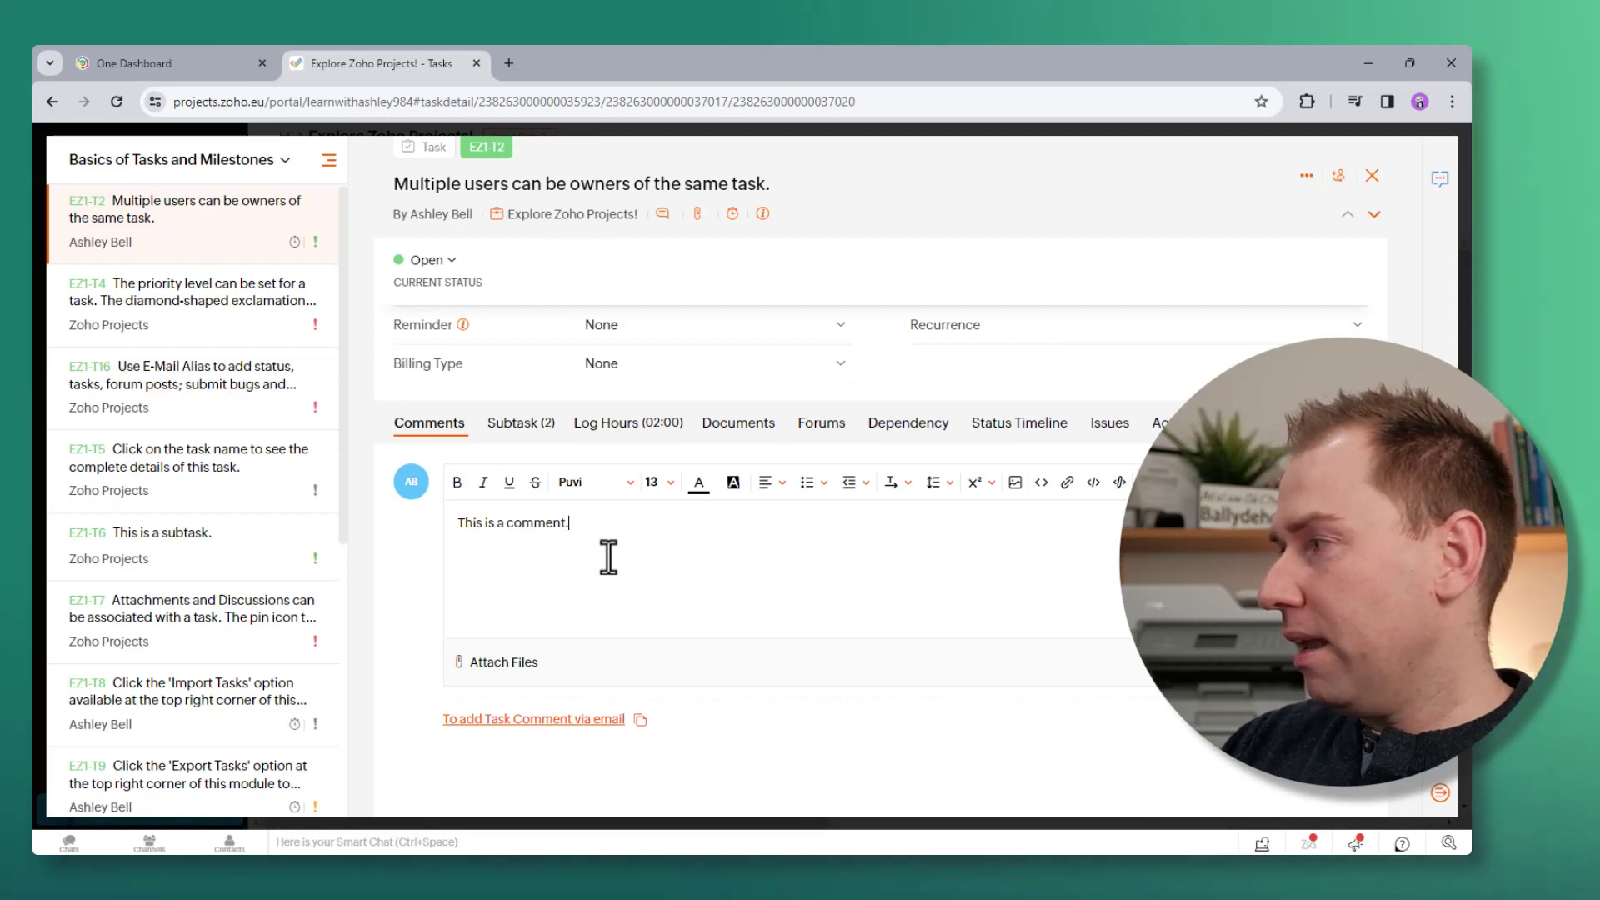
click(1200, 662)
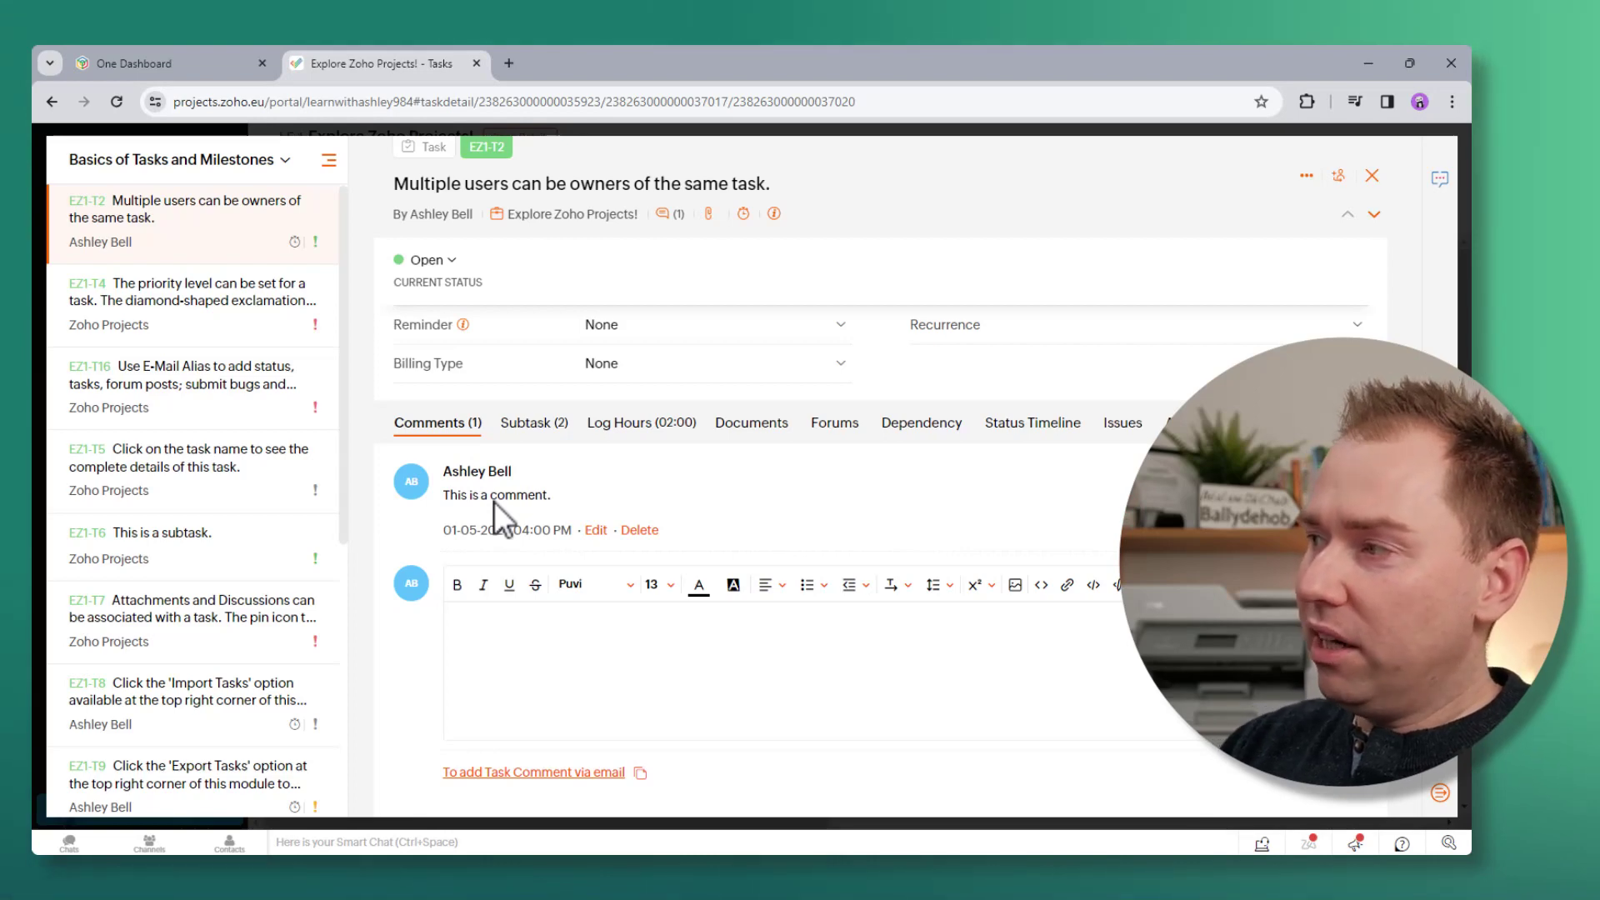
click(656, 424)
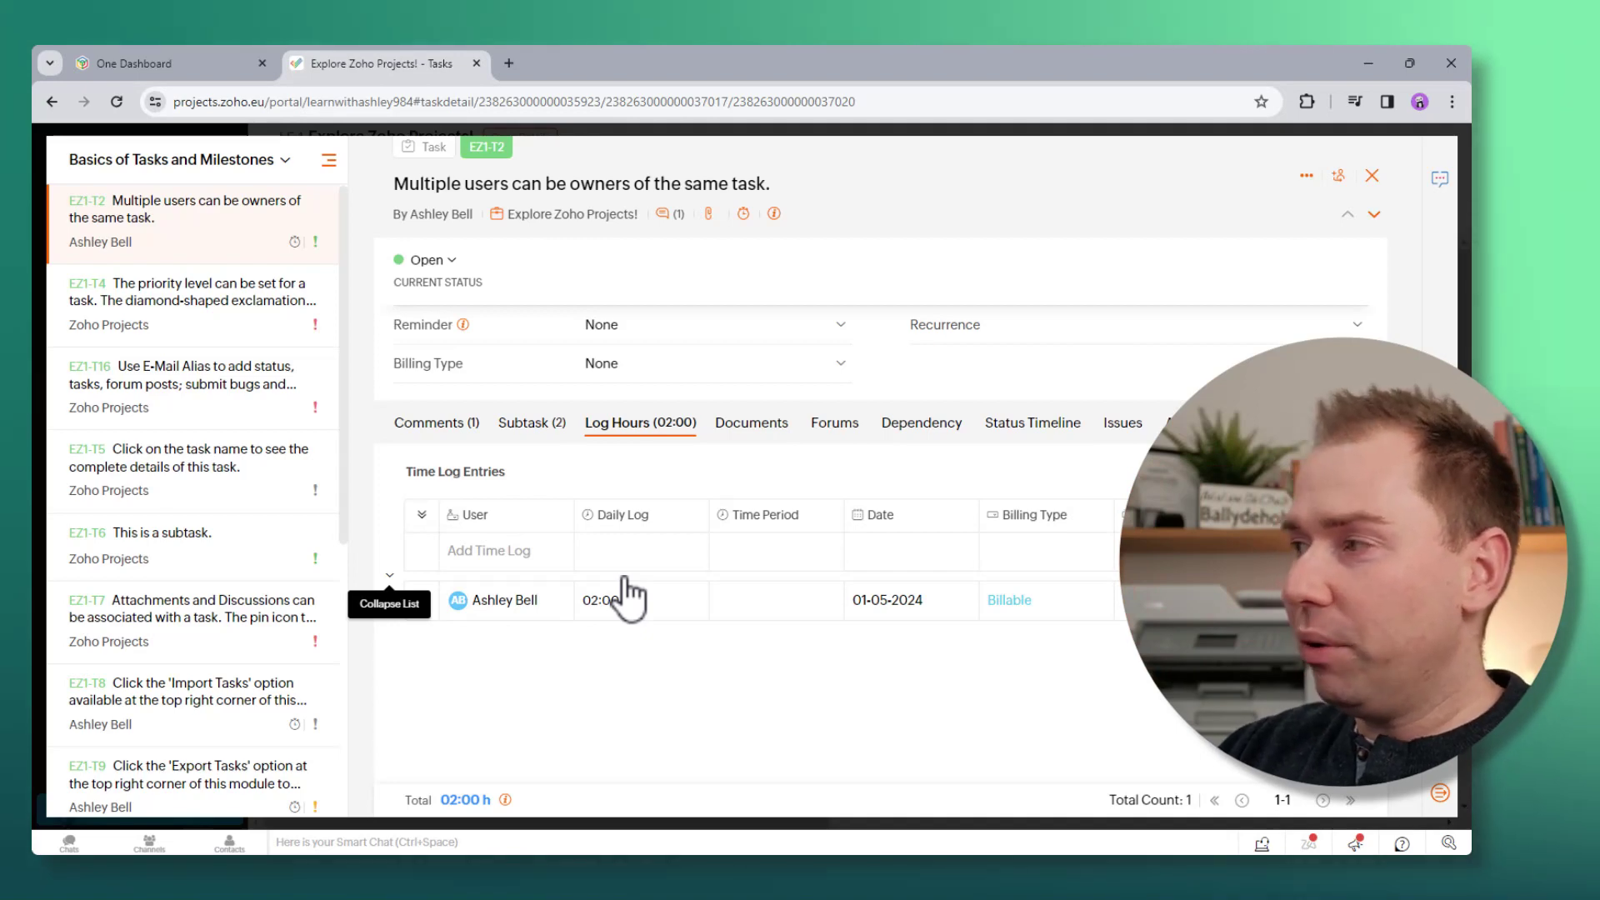
mouse_move(618, 589)
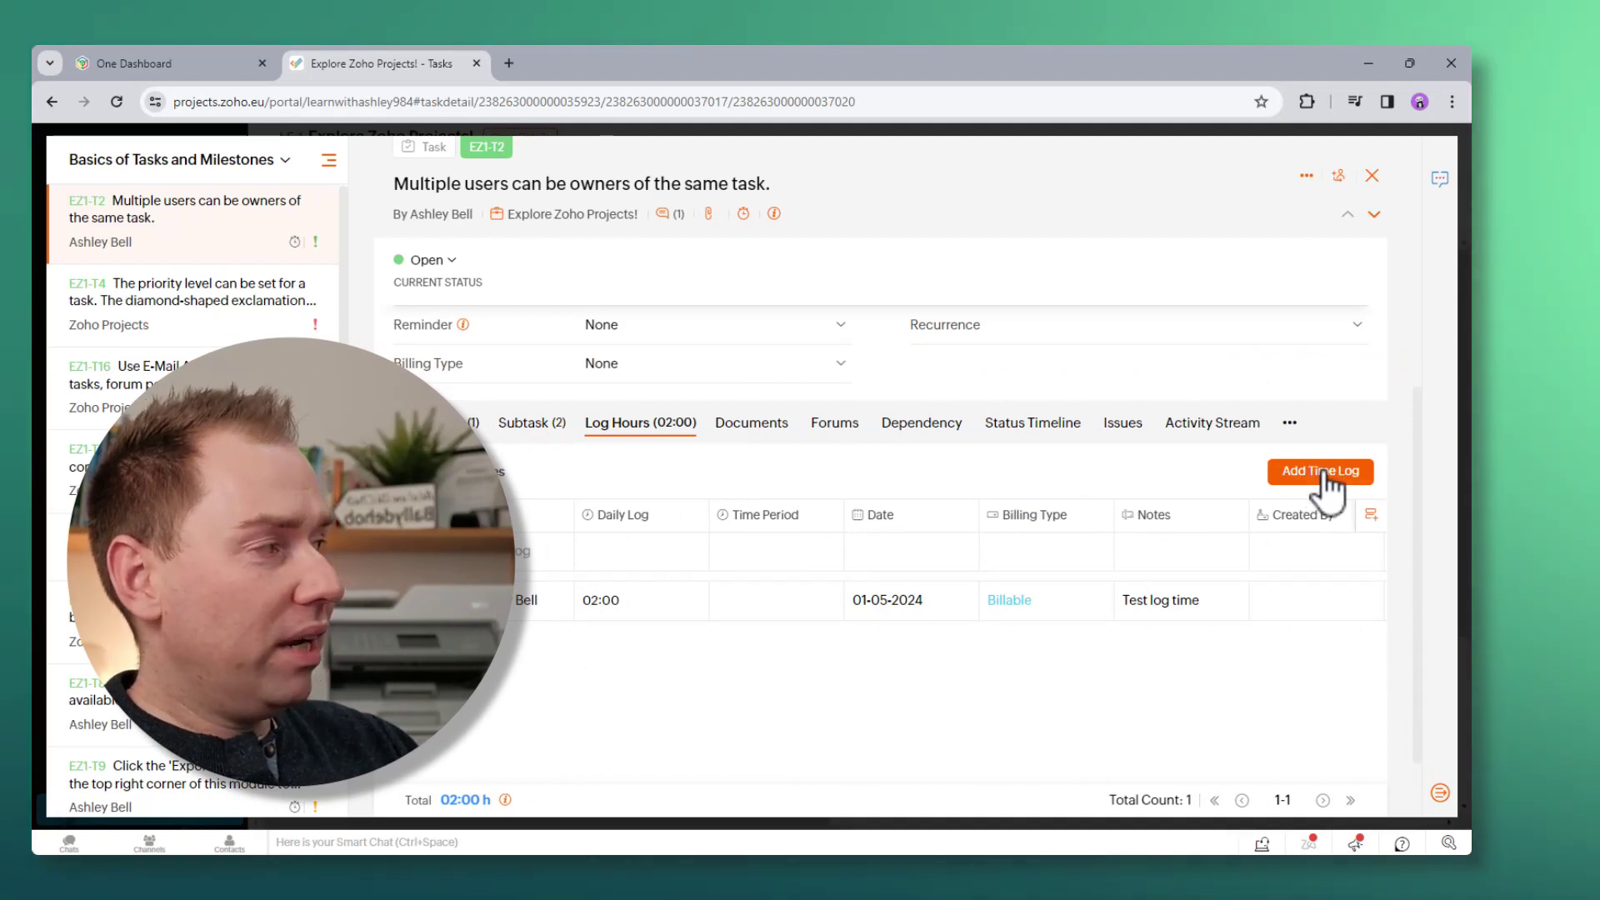
click(1325, 472)
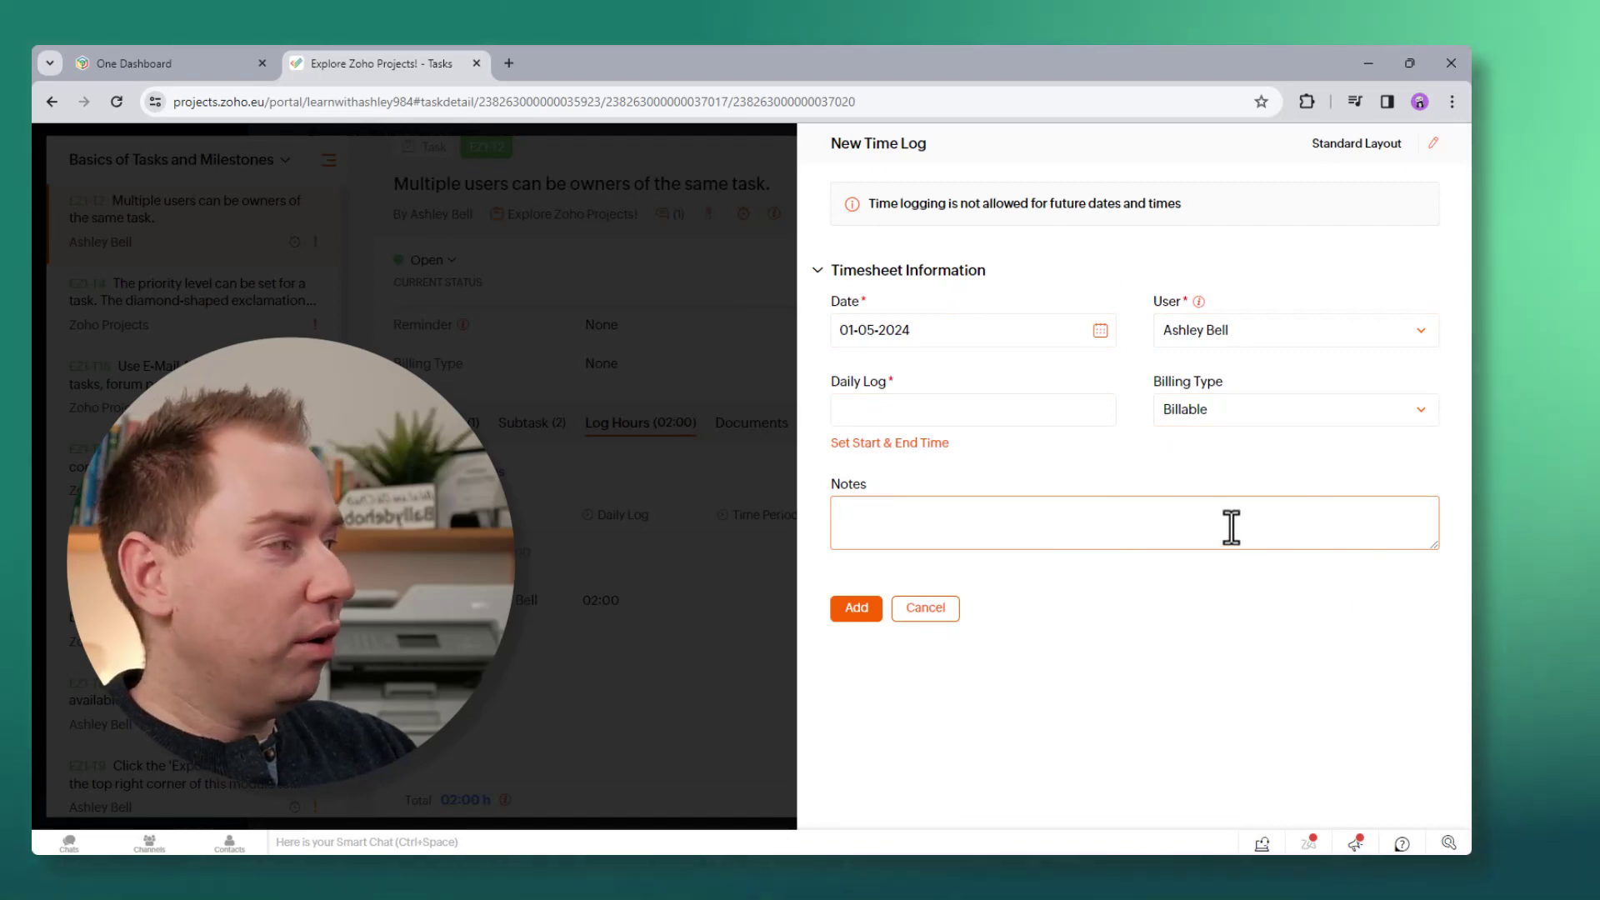
drag(1434, 546, 1404, 718)
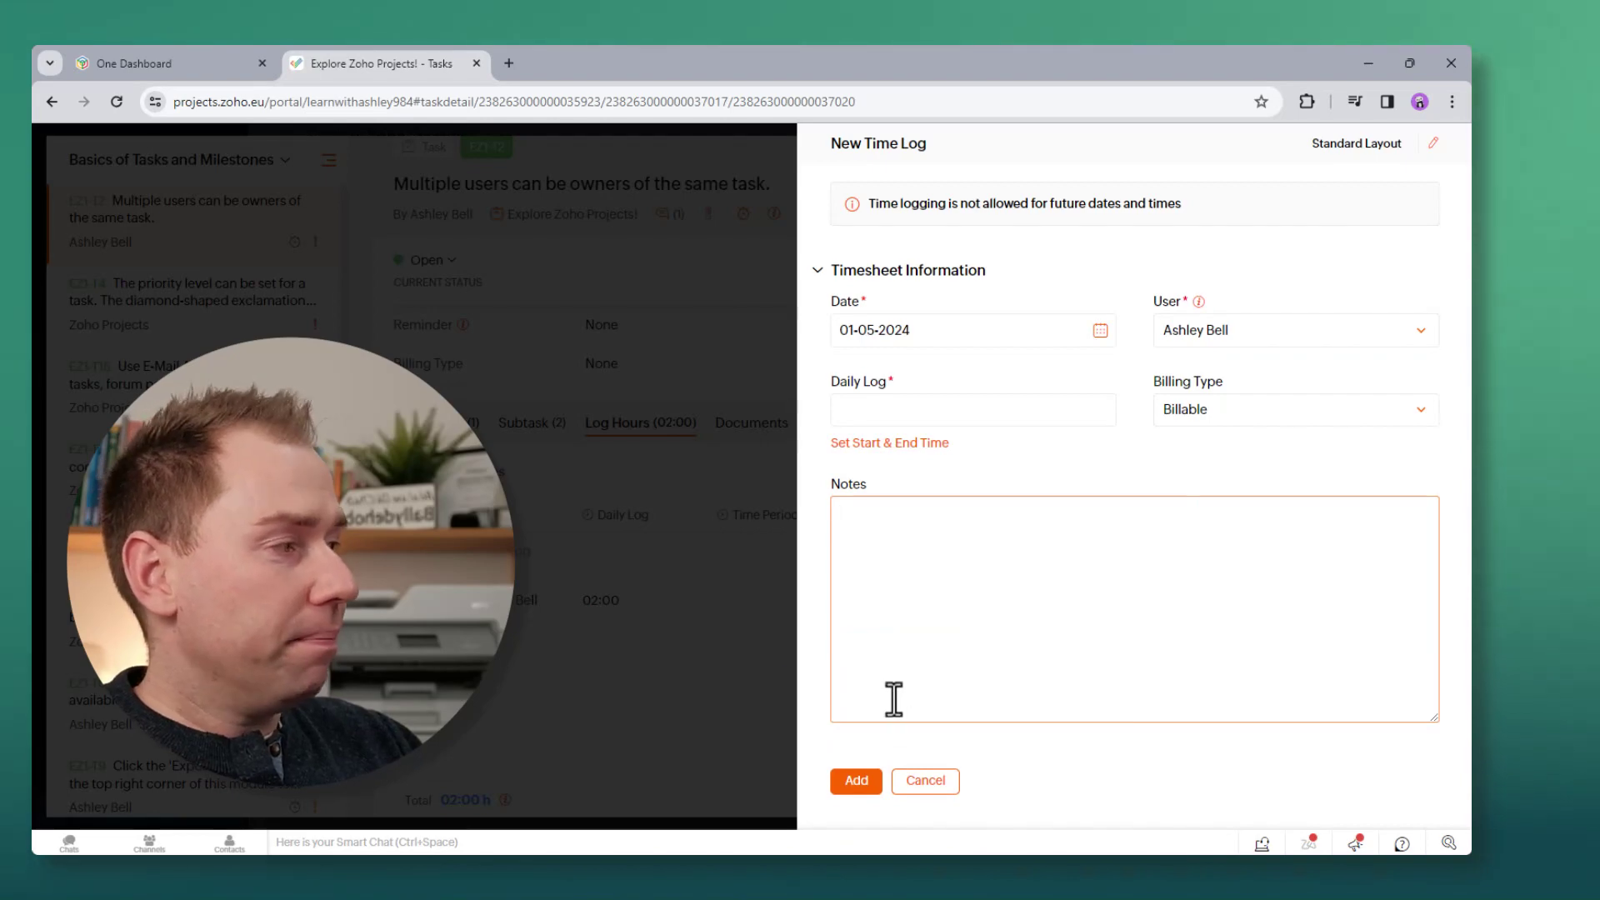
click(915, 788)
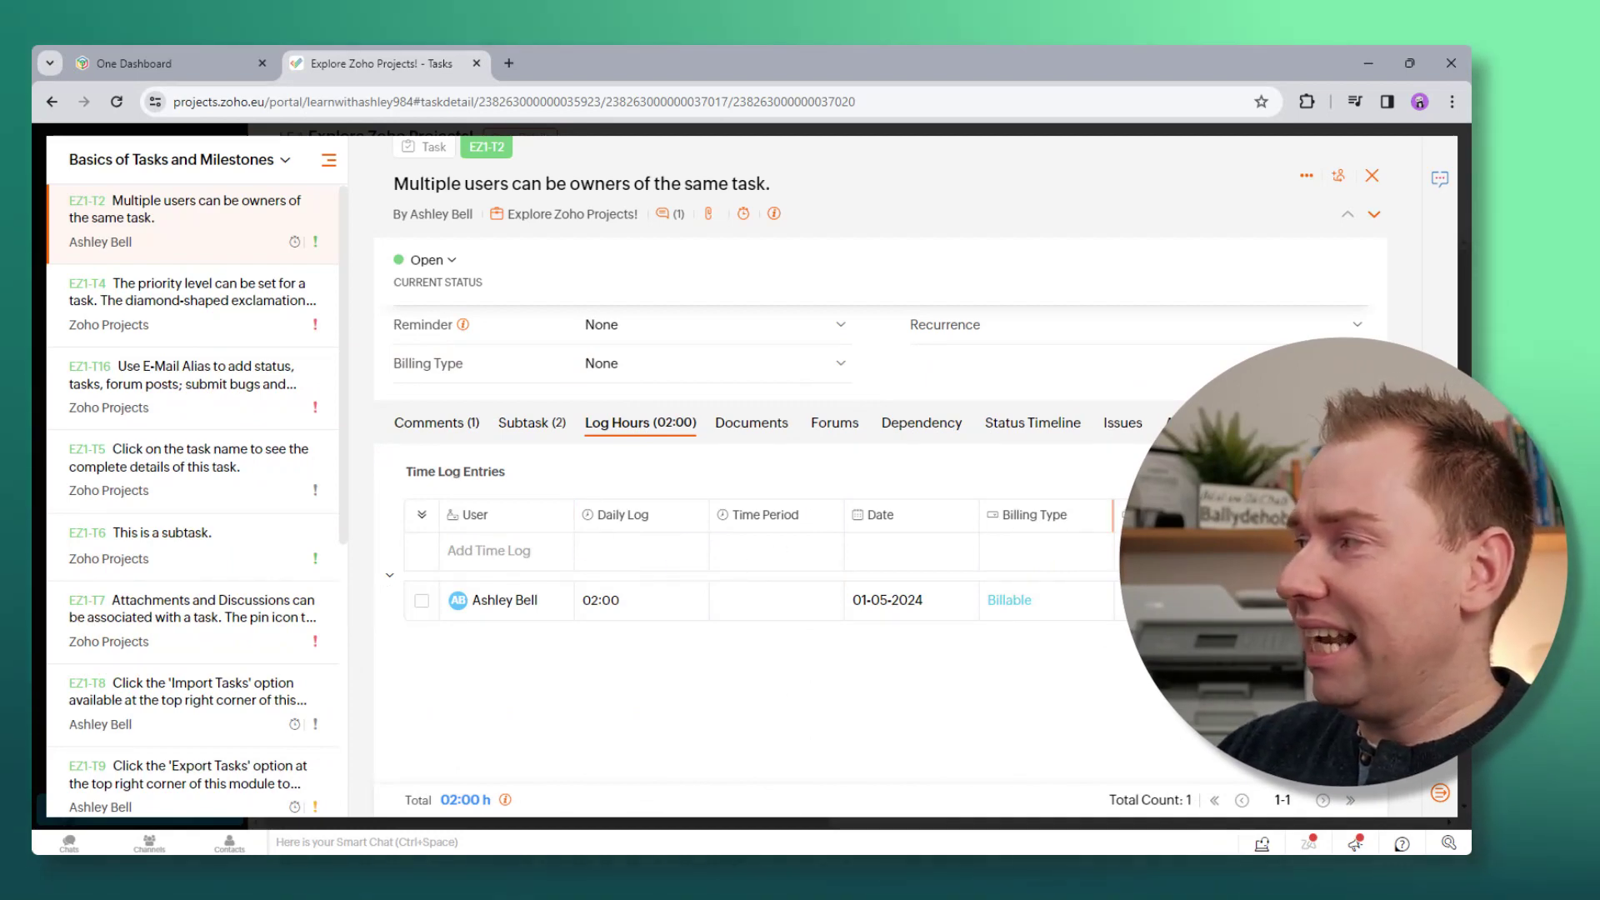
click(1011, 550)
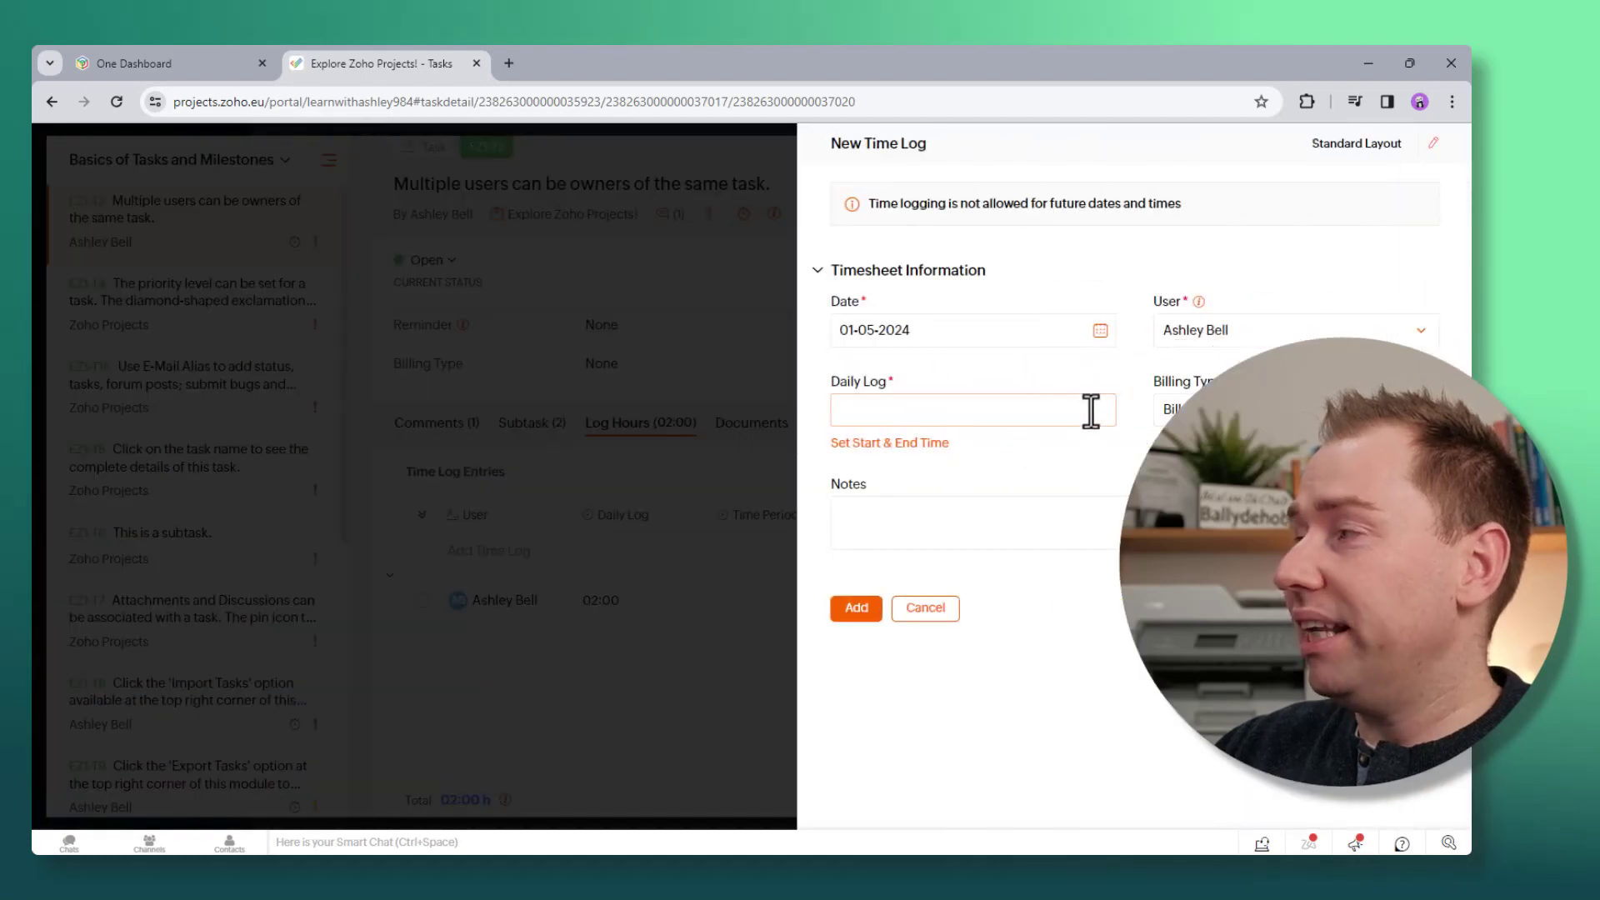
click(917, 607)
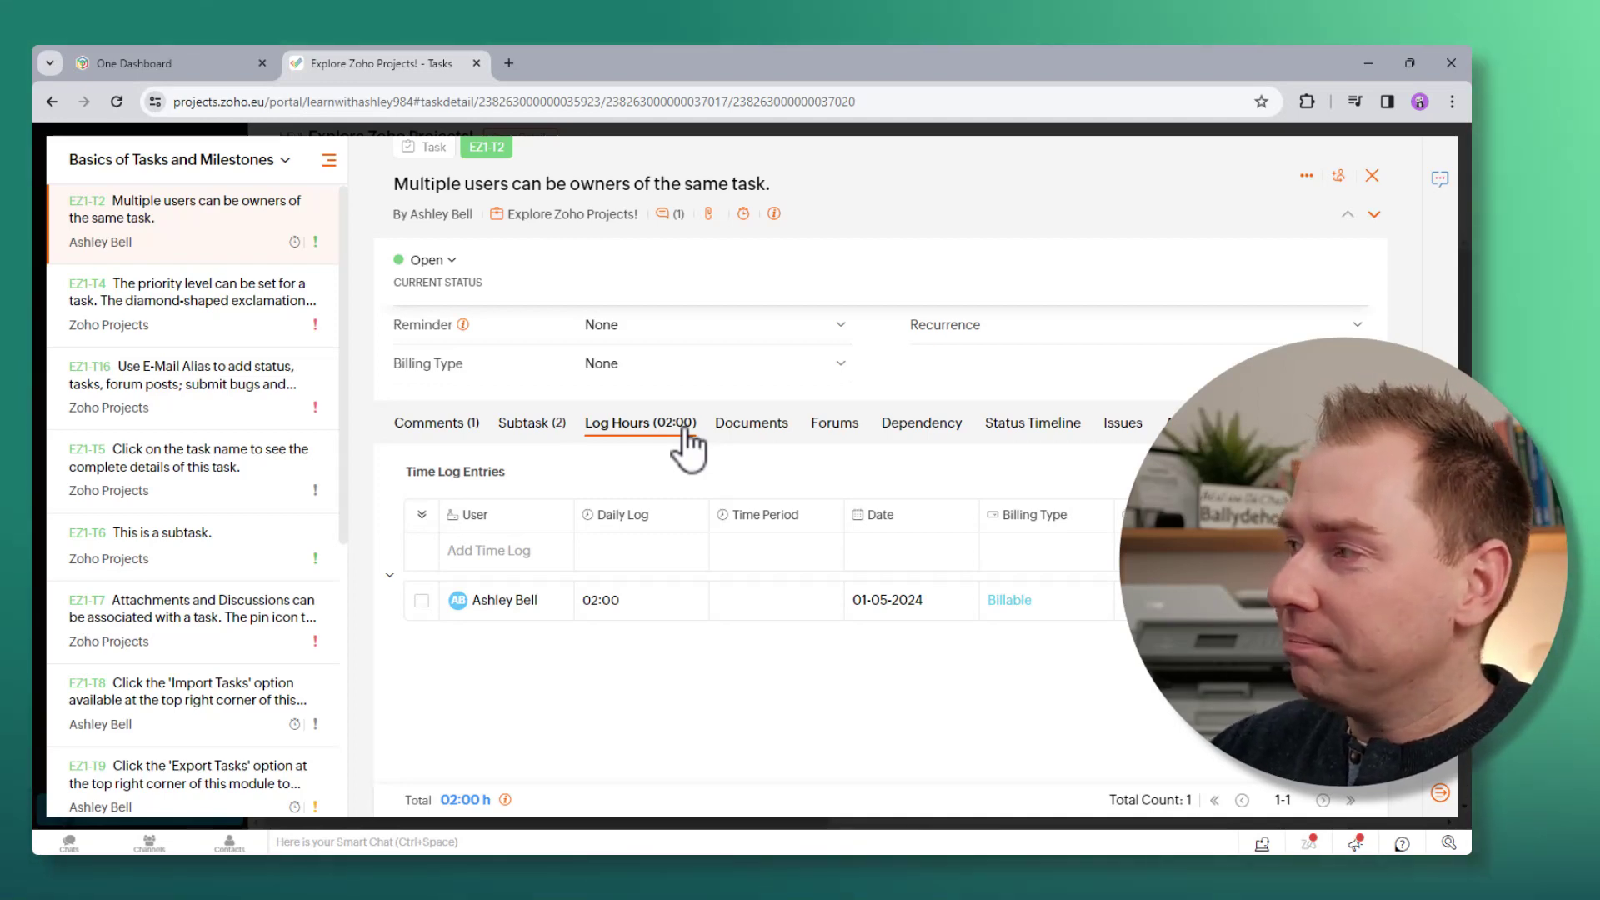
Check EZ1-T2's Documents, Forums and Issues tabs, finding no forums or issues, then return to the top
click(752, 429)
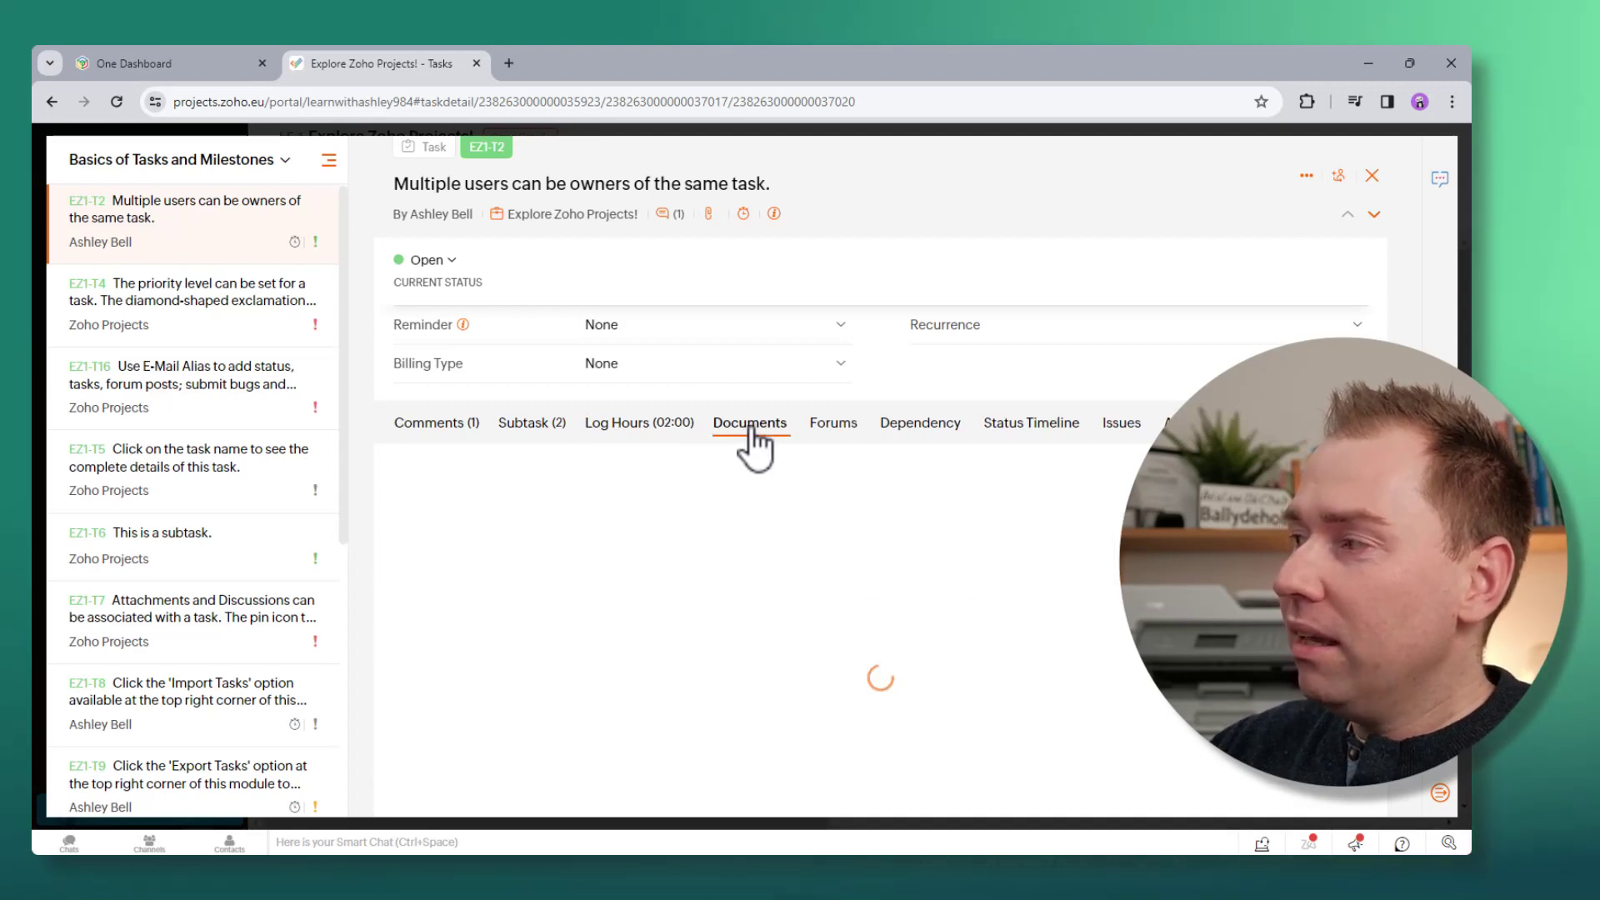
click(837, 427)
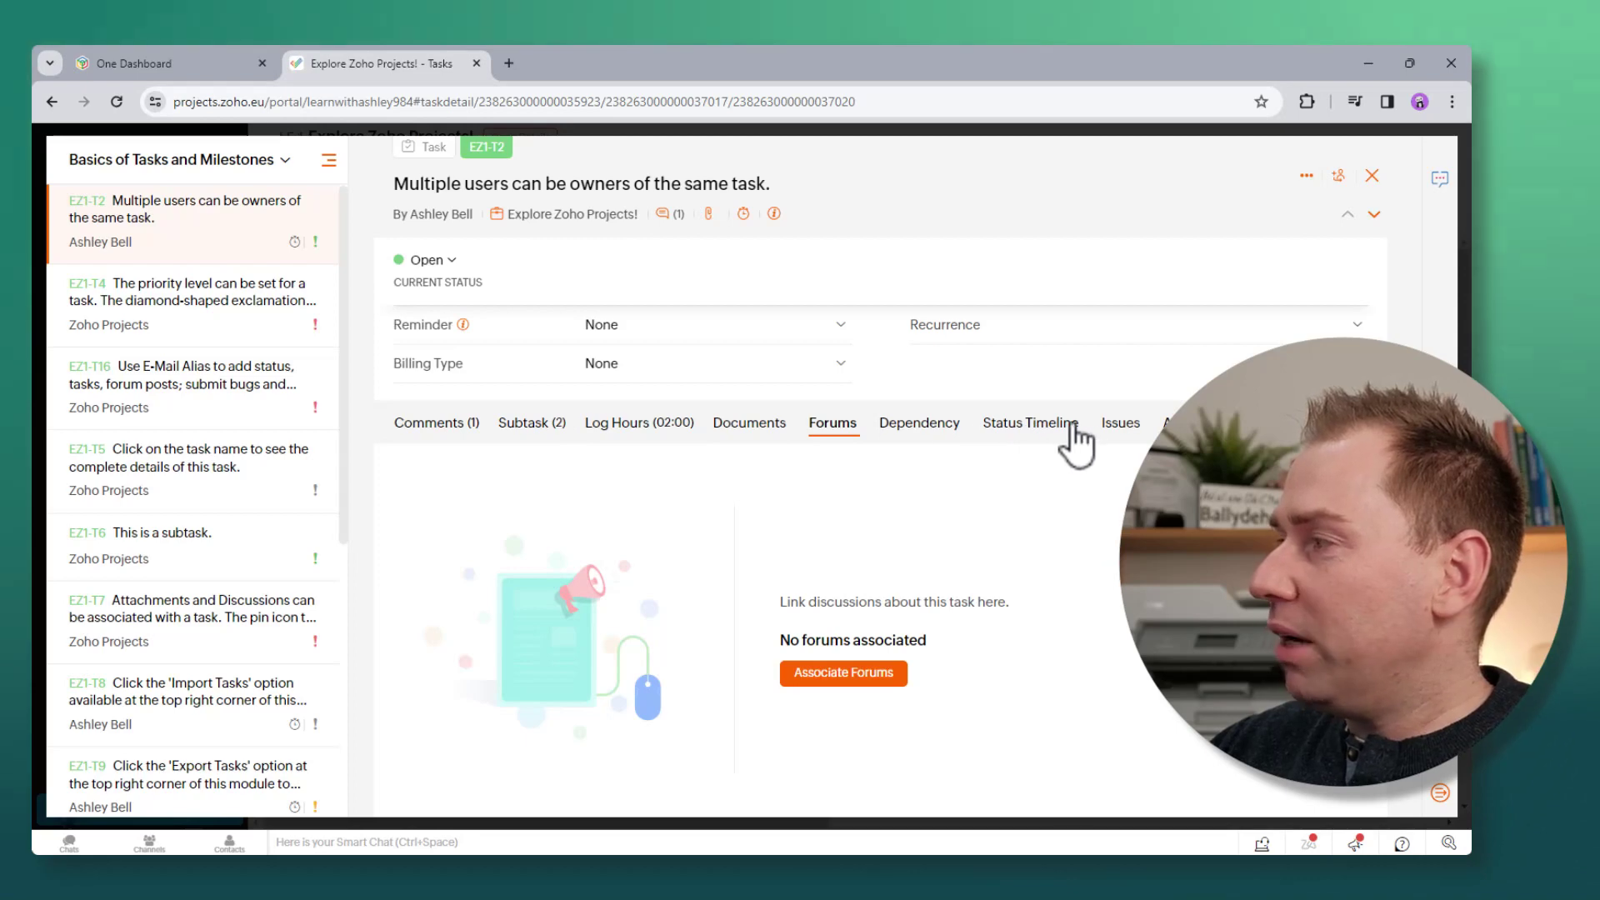
click(1130, 434)
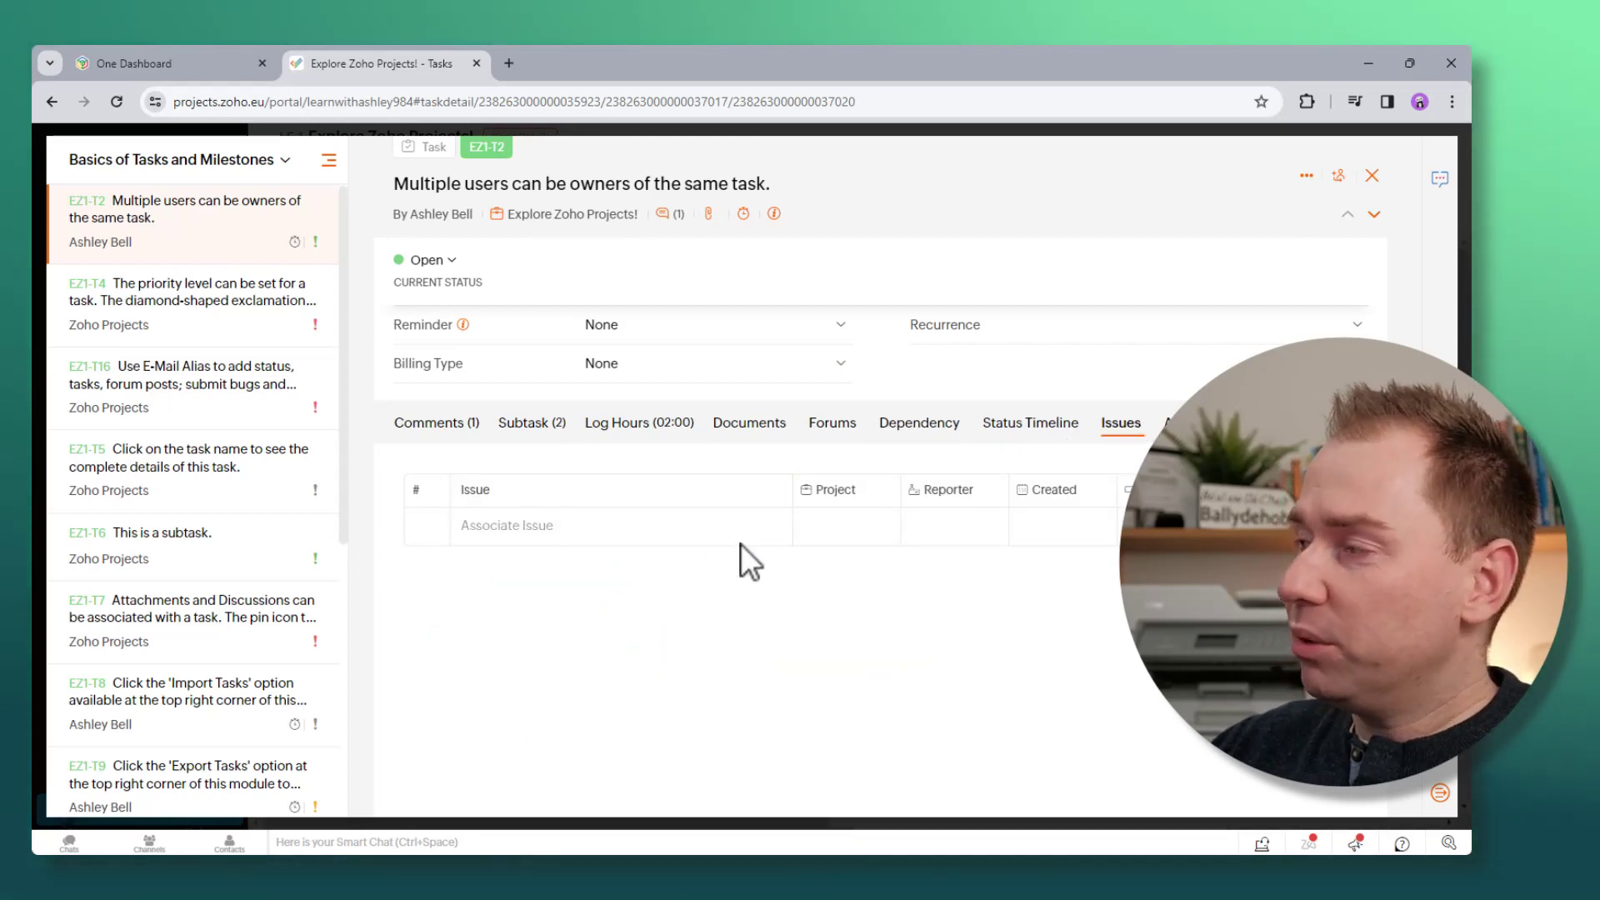
drag(833, 489, 1013, 490)
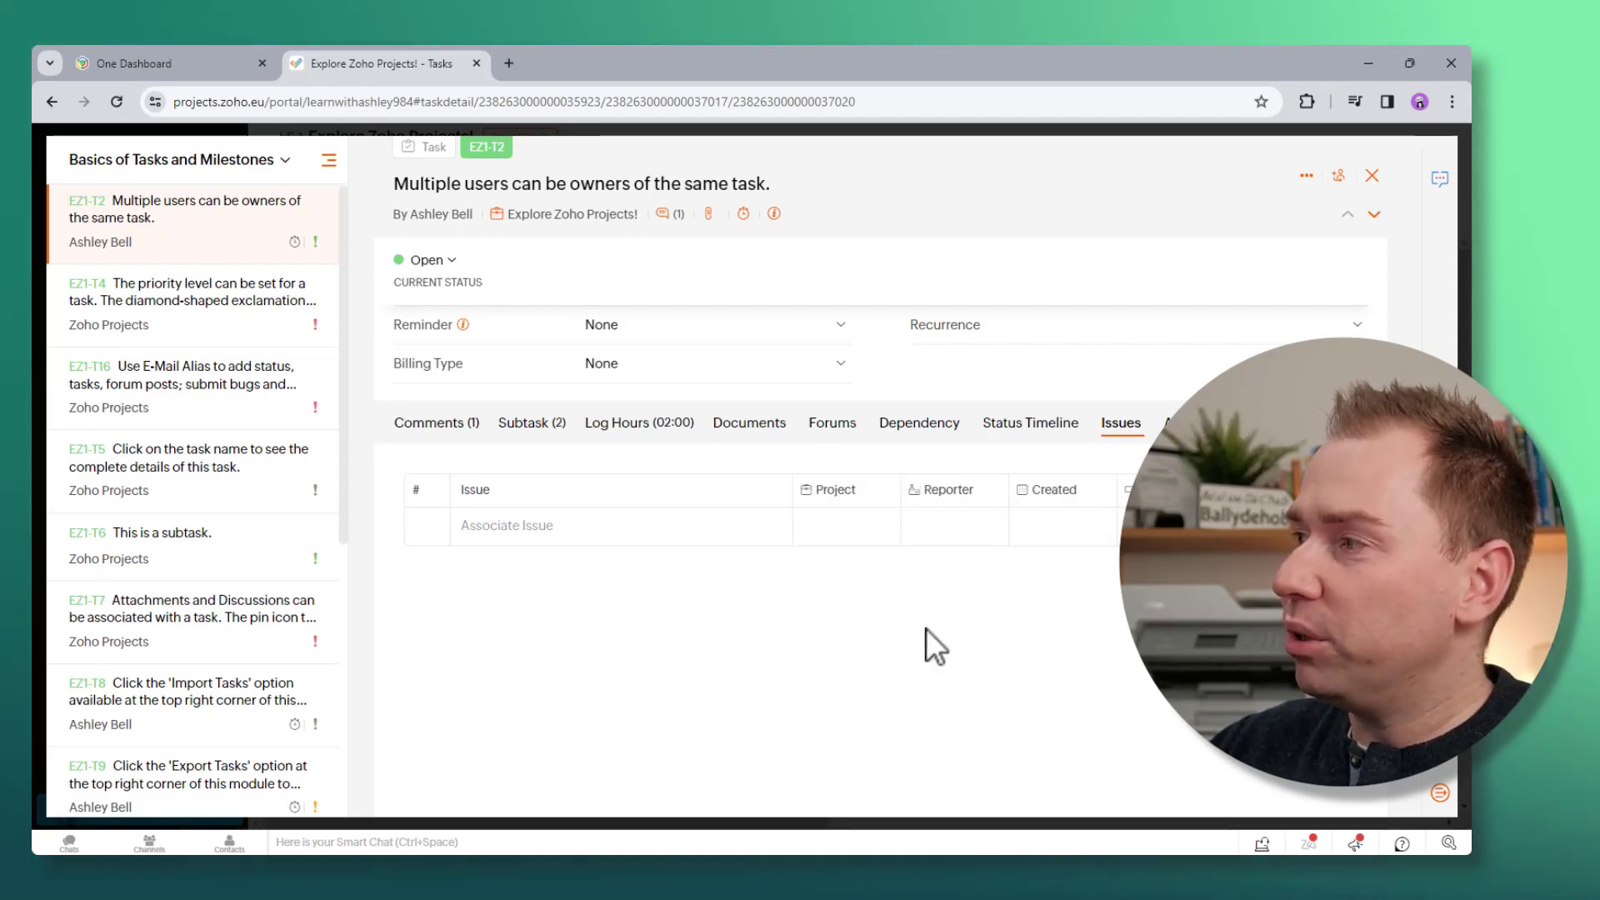
scroll(918, 621, up, 5)
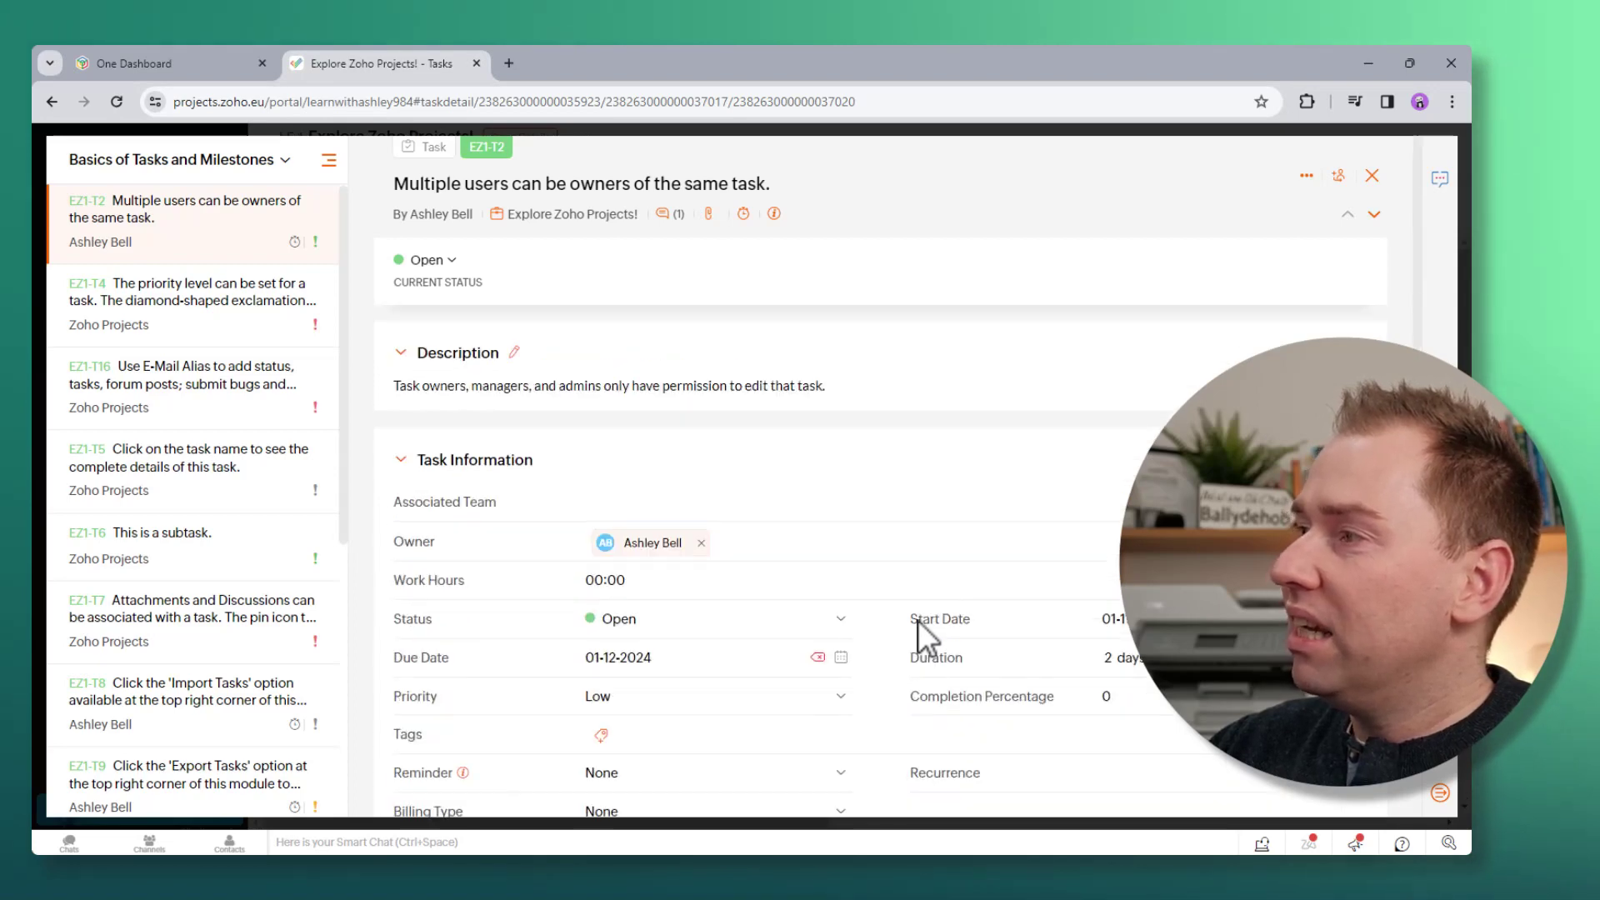
Close task EZ1-T2, view the project's Users and Issues, then its Timesheet for 12-31-2023 to 01-06-2024
click(1371, 175)
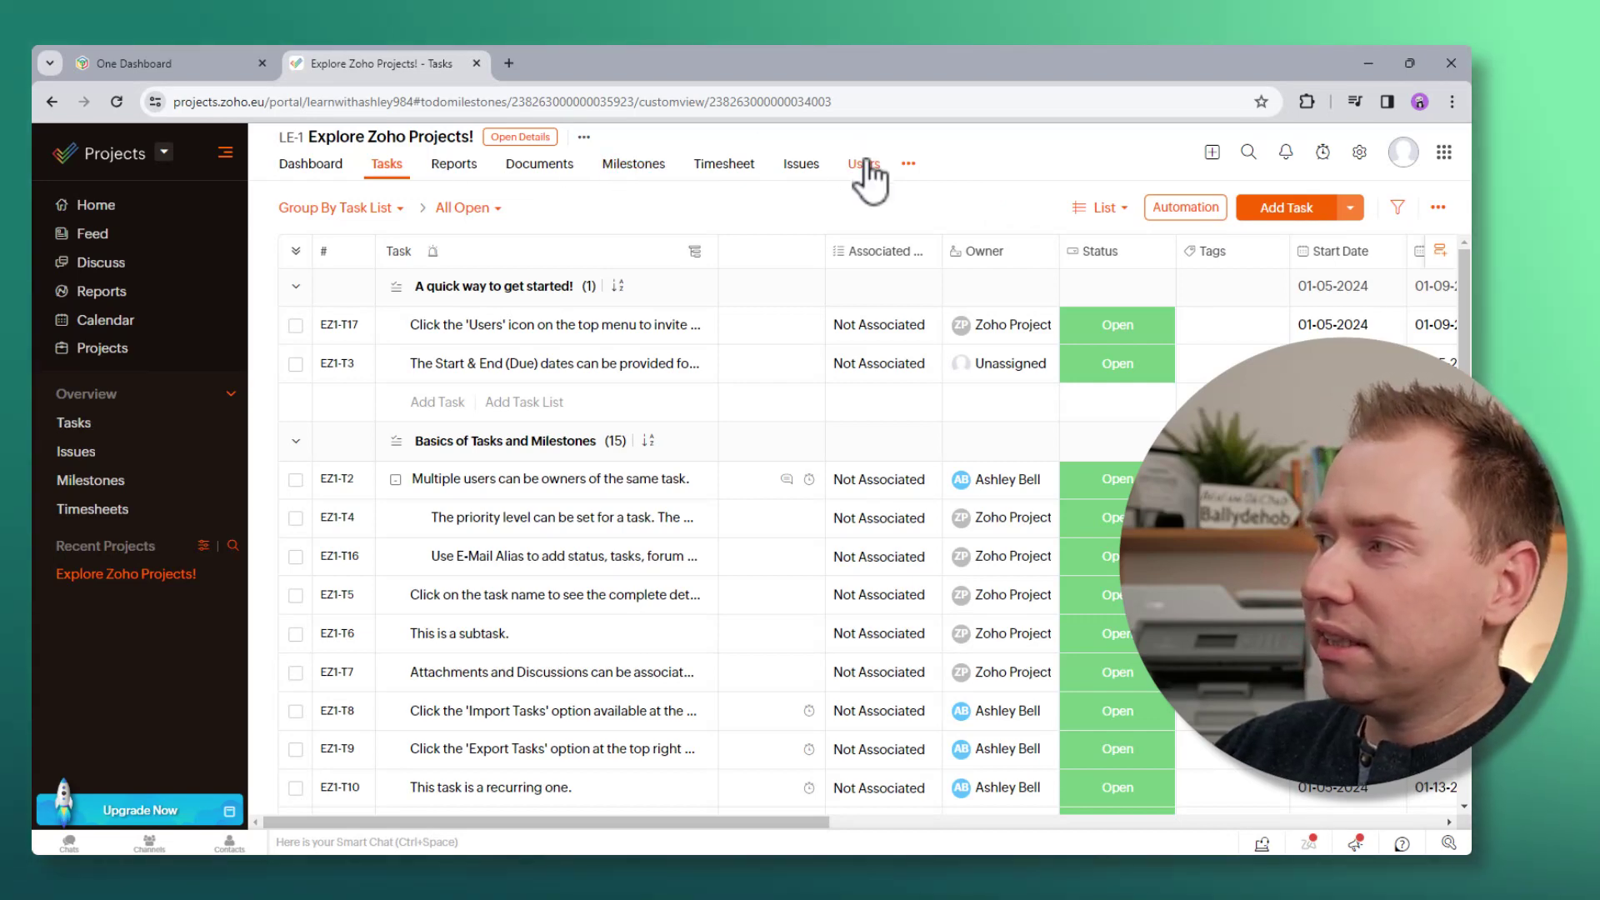
click(864, 167)
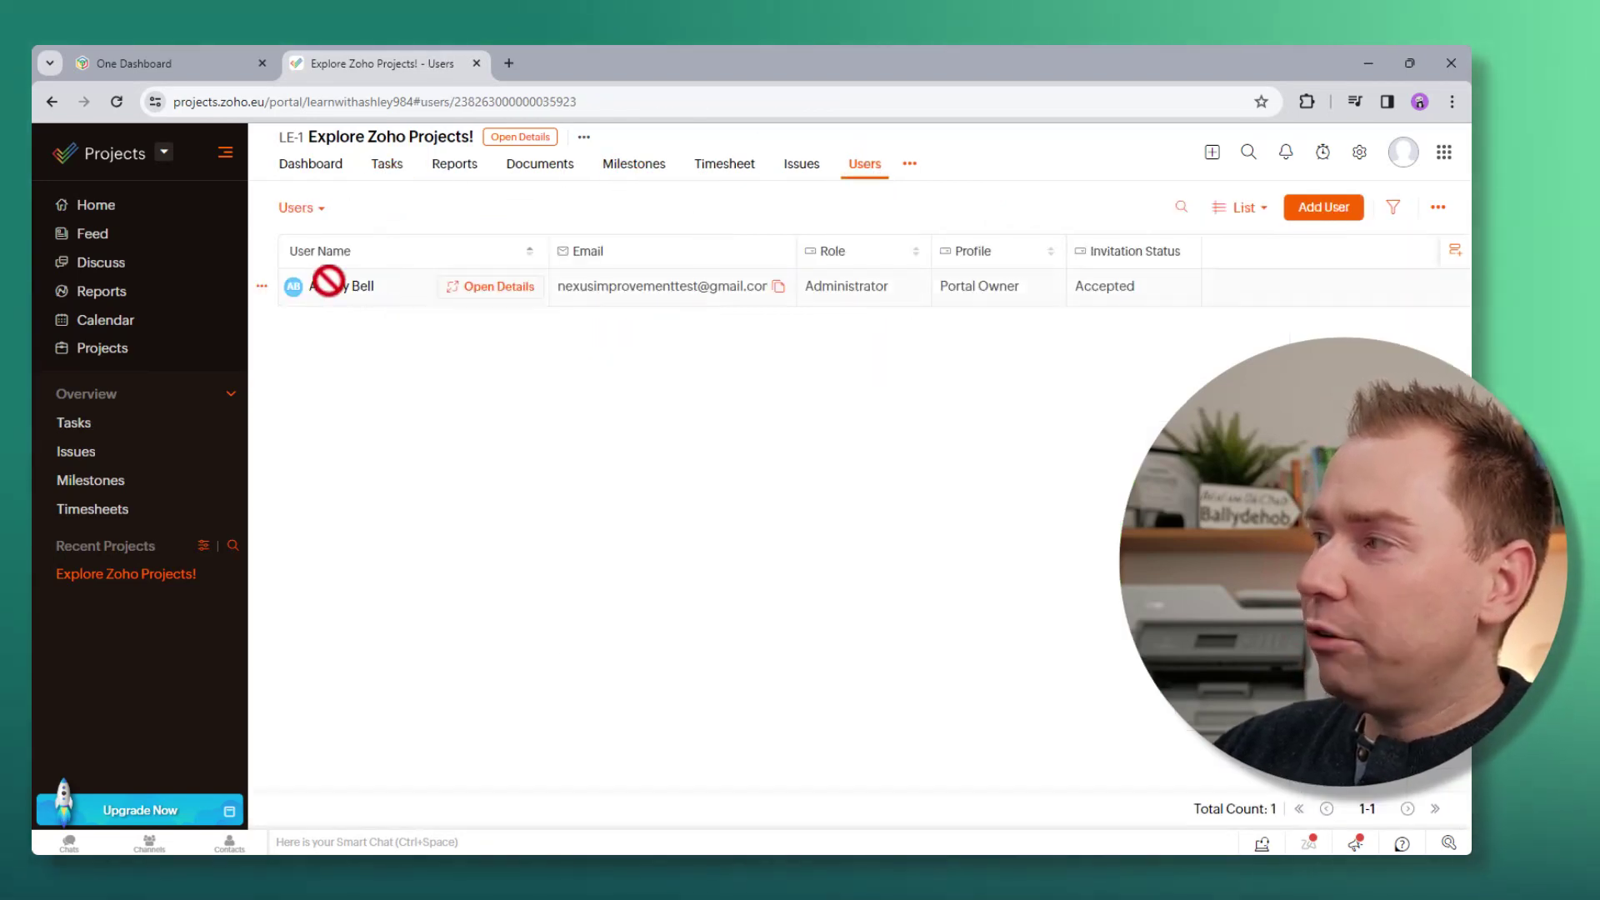
click(798, 167)
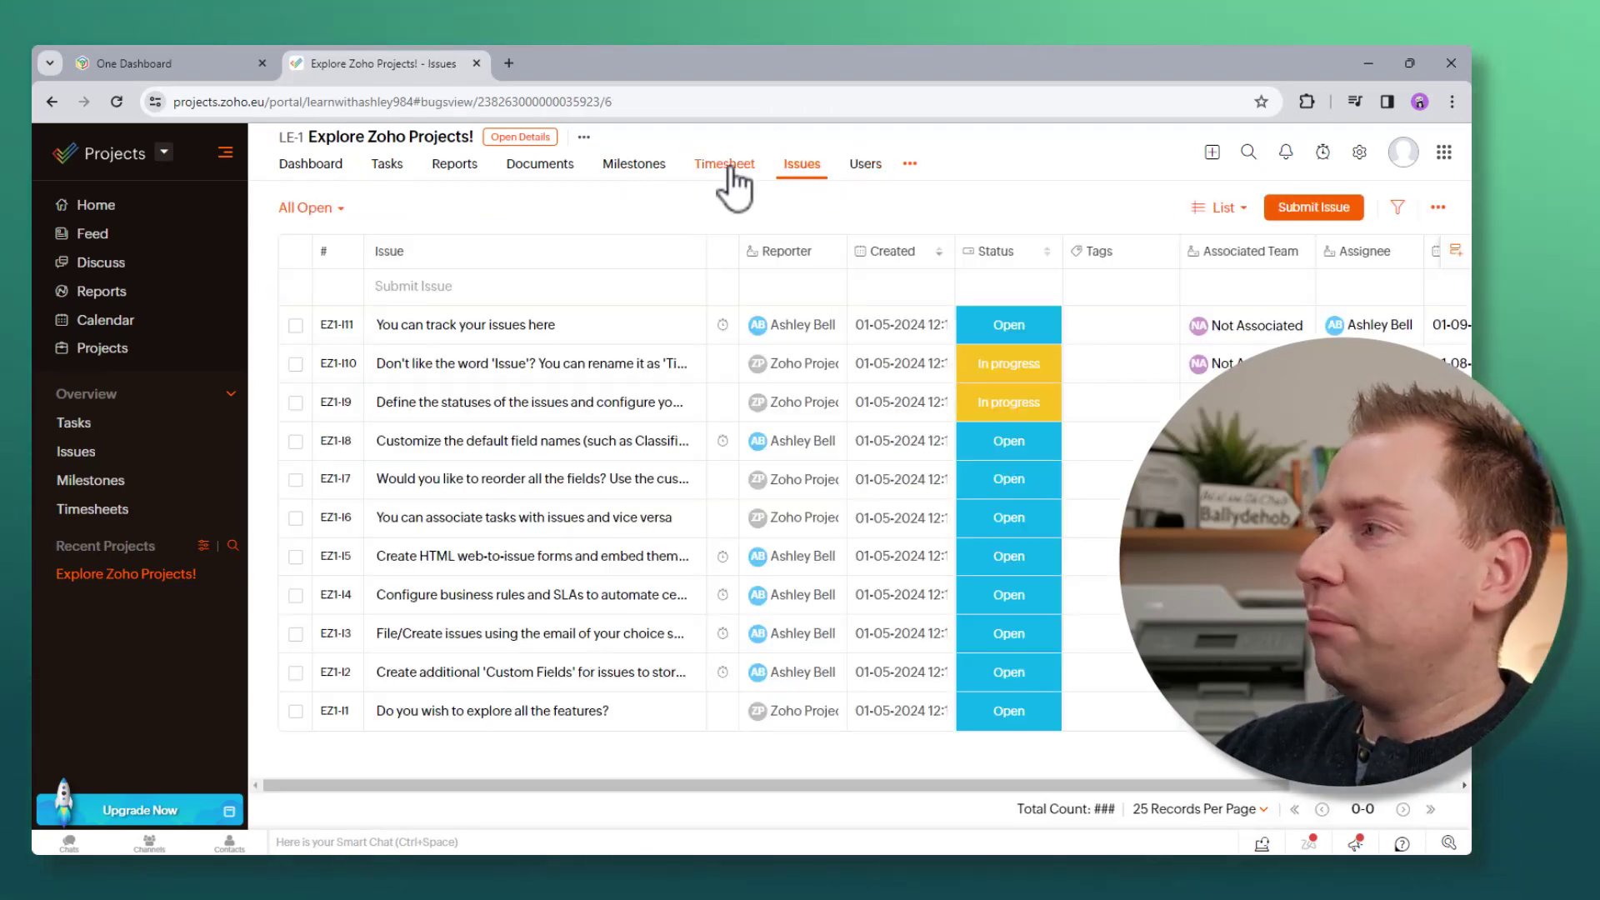
click(723, 167)
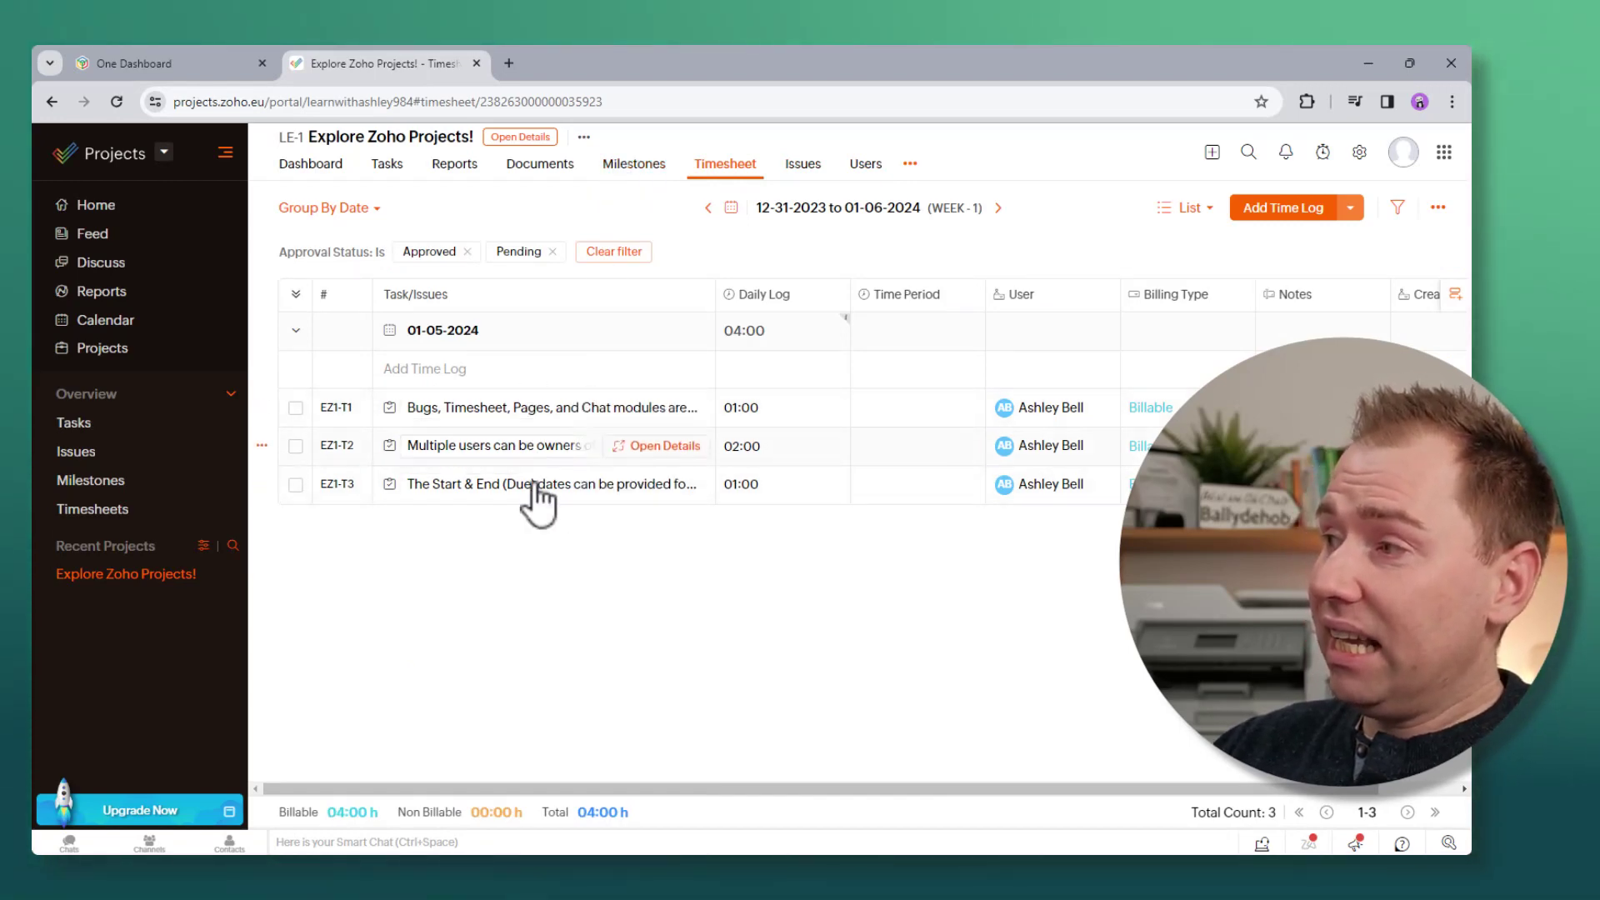
Add a 1-hour time log for task EZ1-T3 on 01-05-2024
click(420, 371)
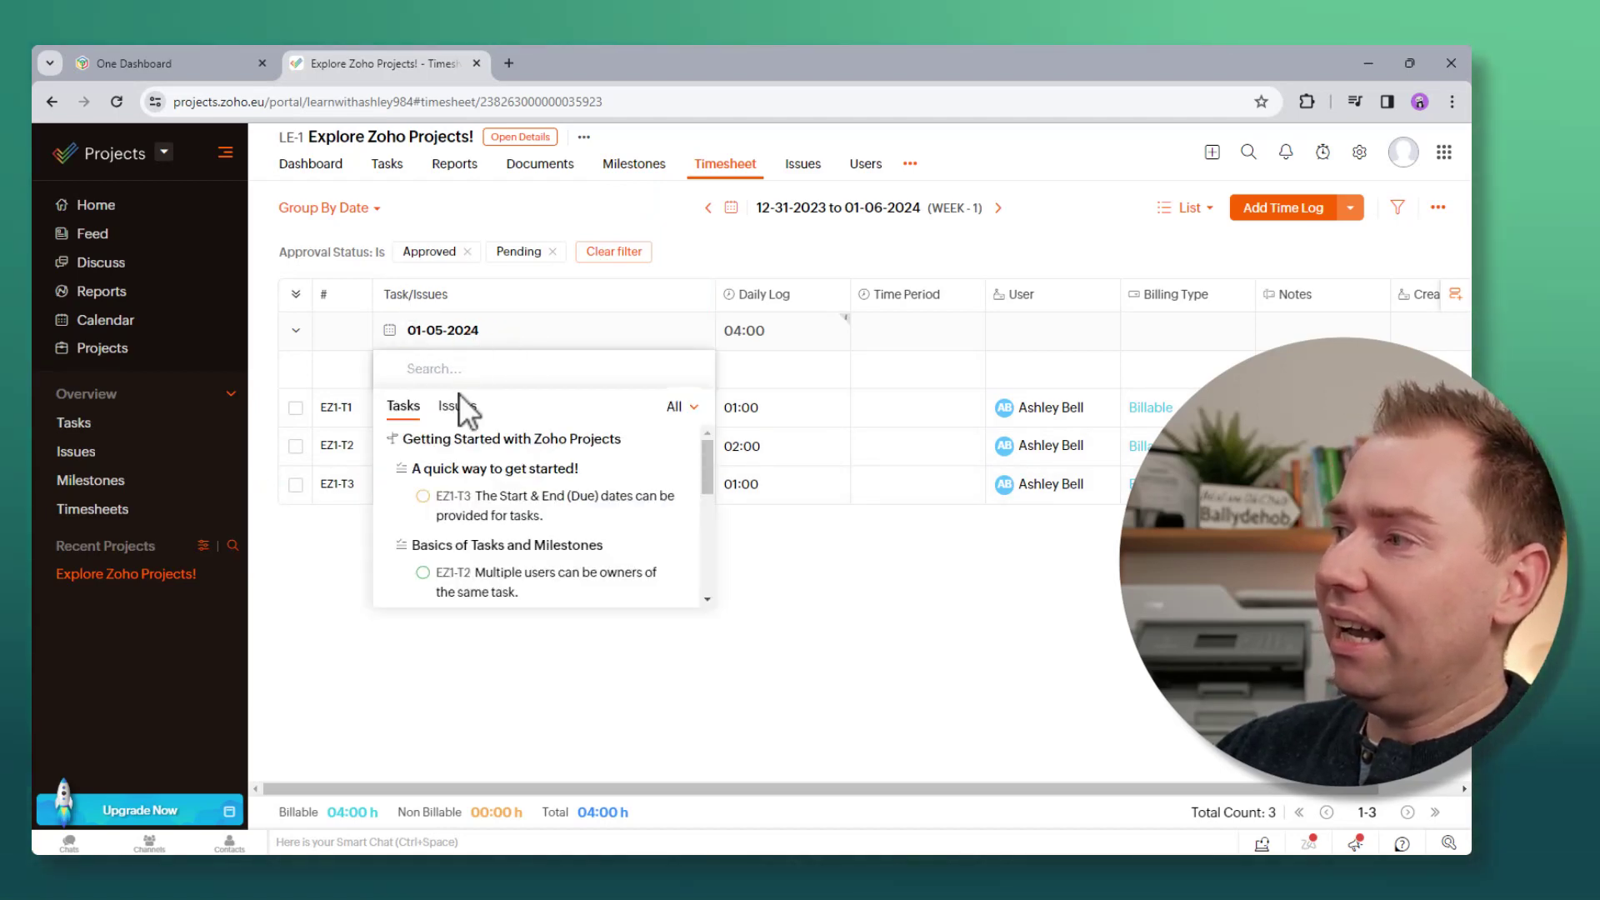
click(422, 339)
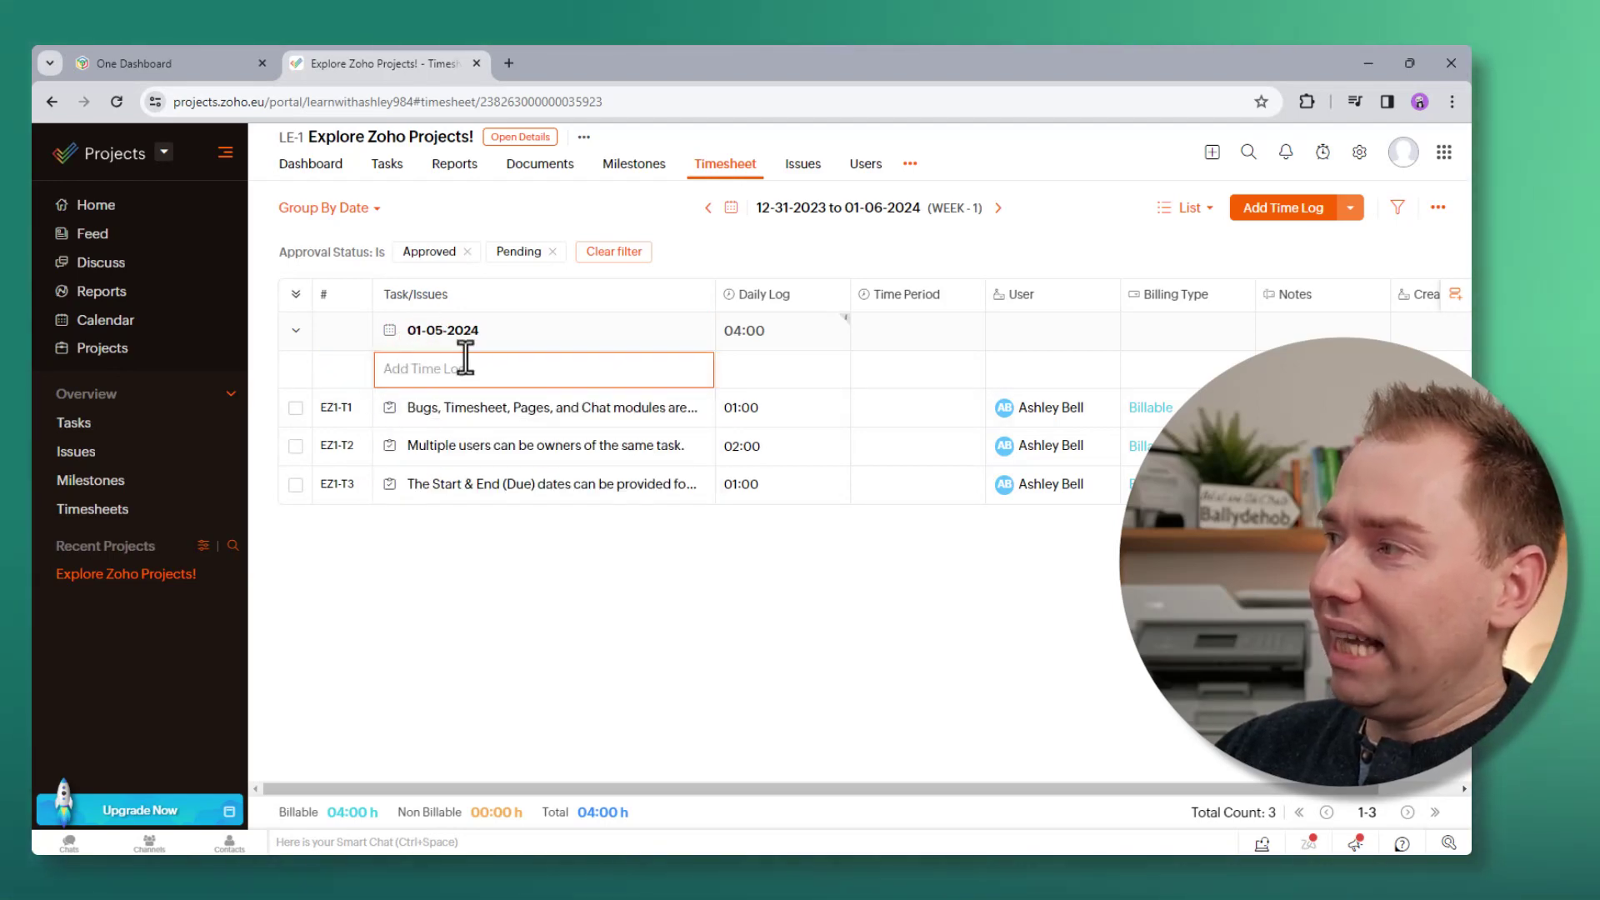
click(742, 366)
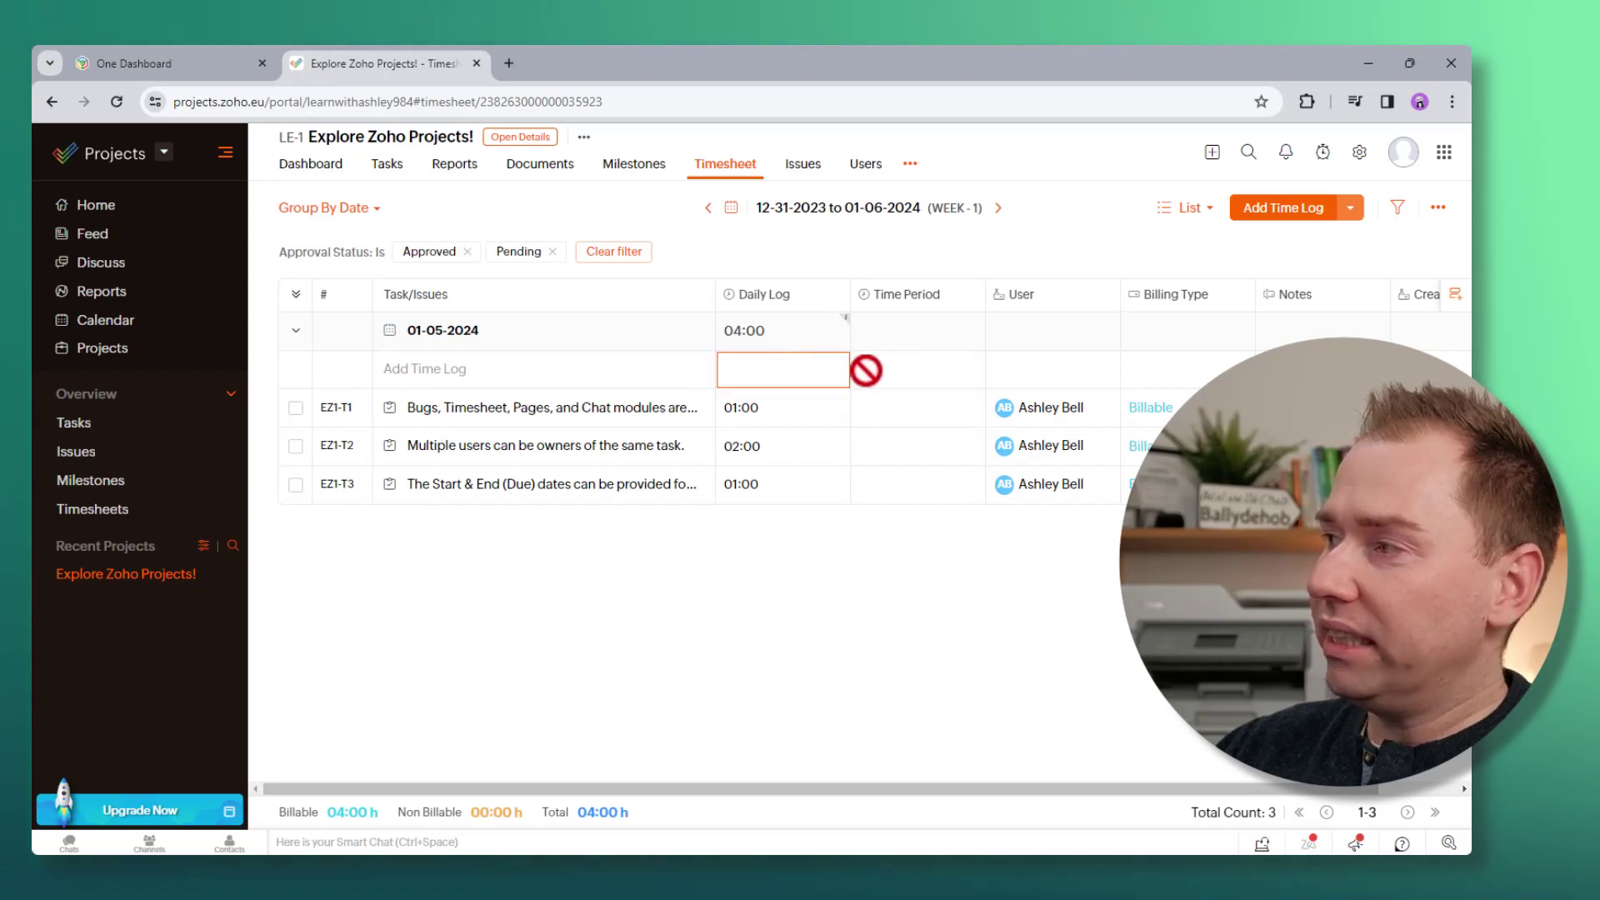
text(1)
click(564, 382)
click(530, 503)
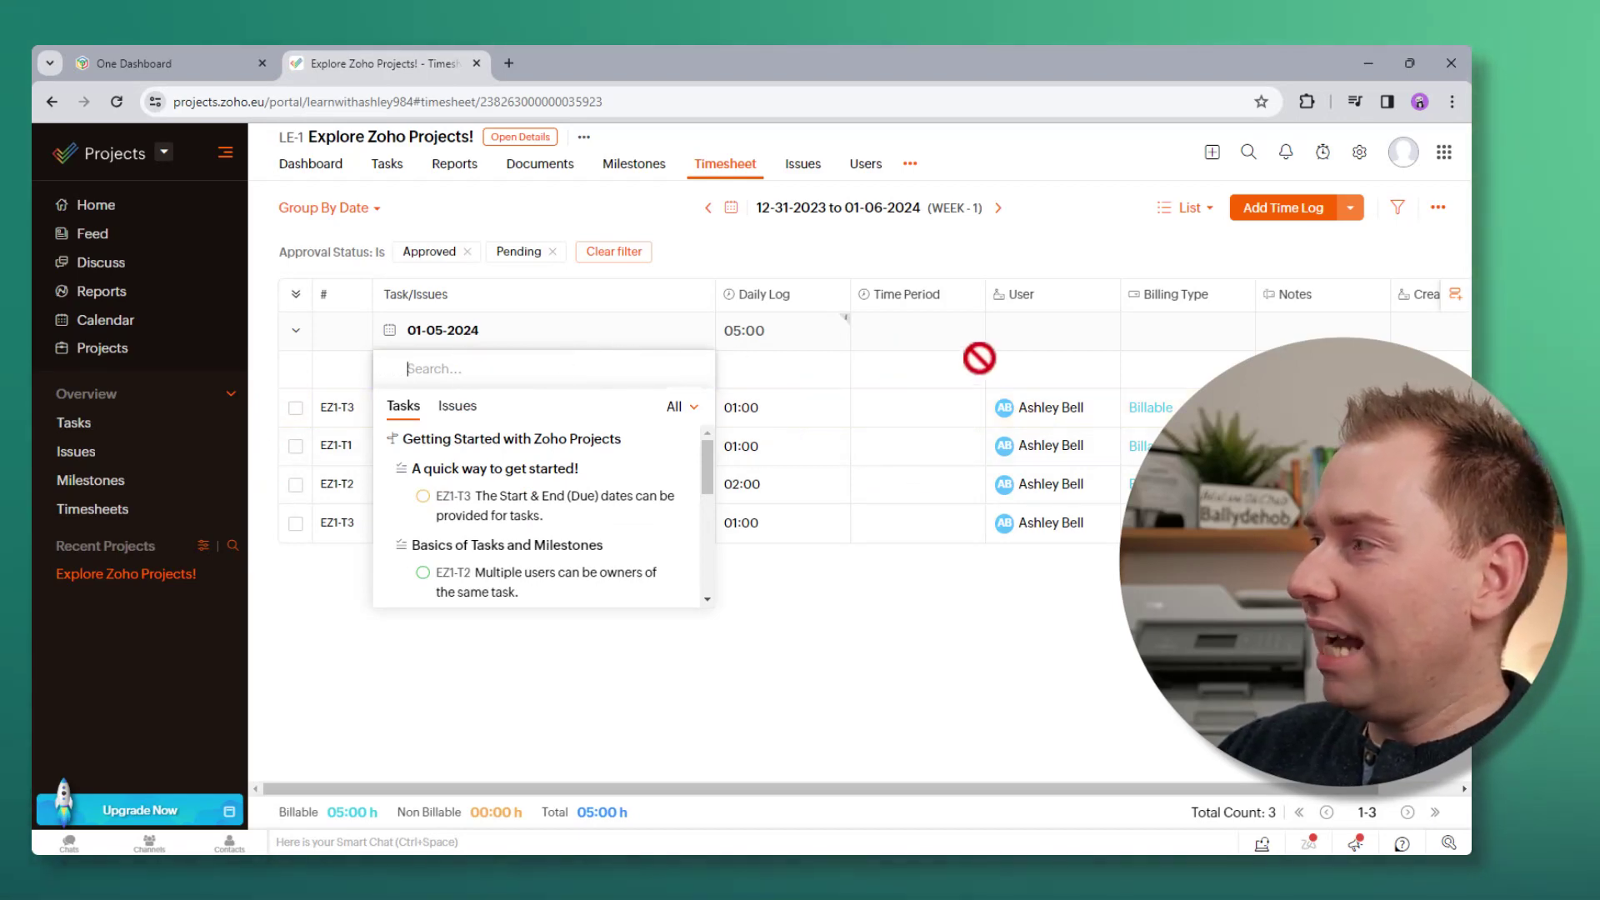
click(1247, 352)
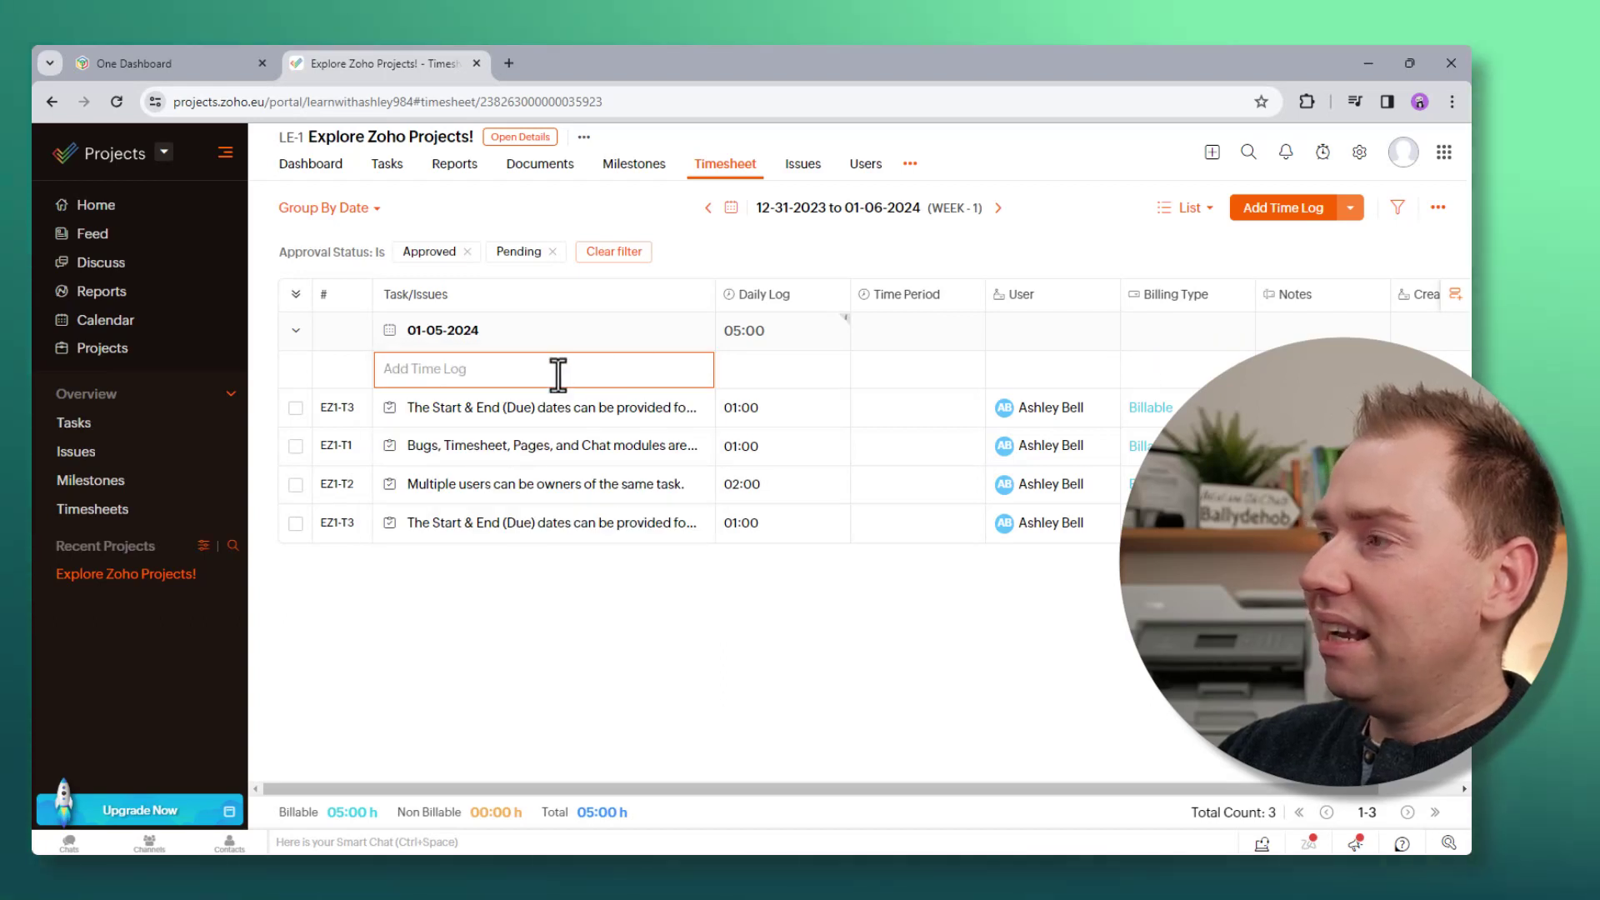
Add a 1-hour time log for task EZ1-T2, bringing the billable total to 06:00
click(443, 372)
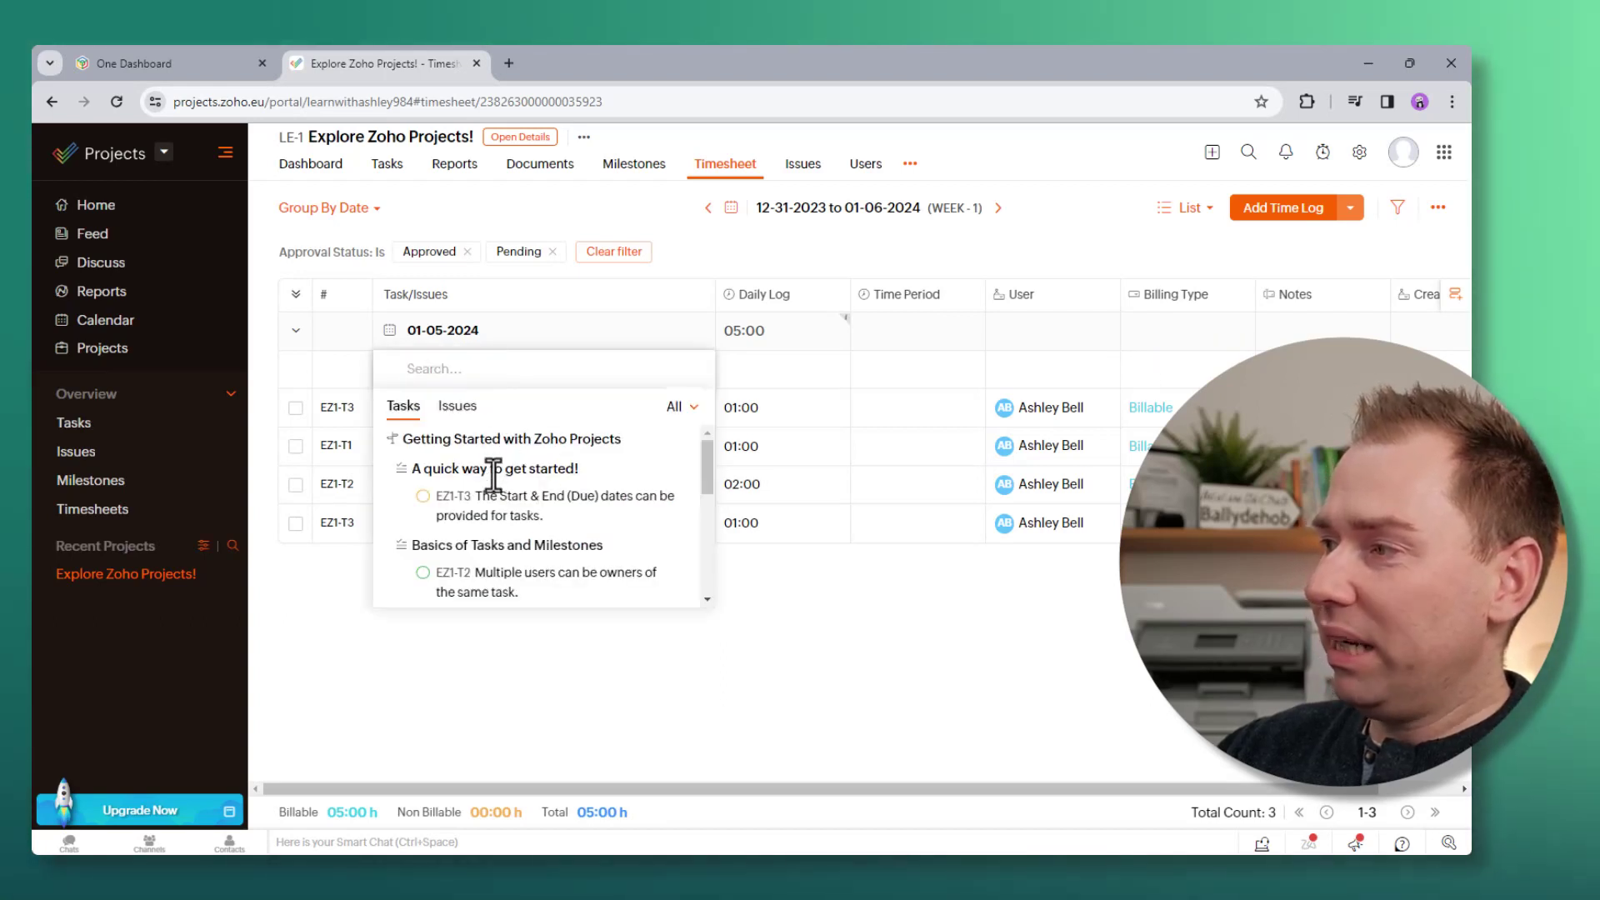
click(483, 583)
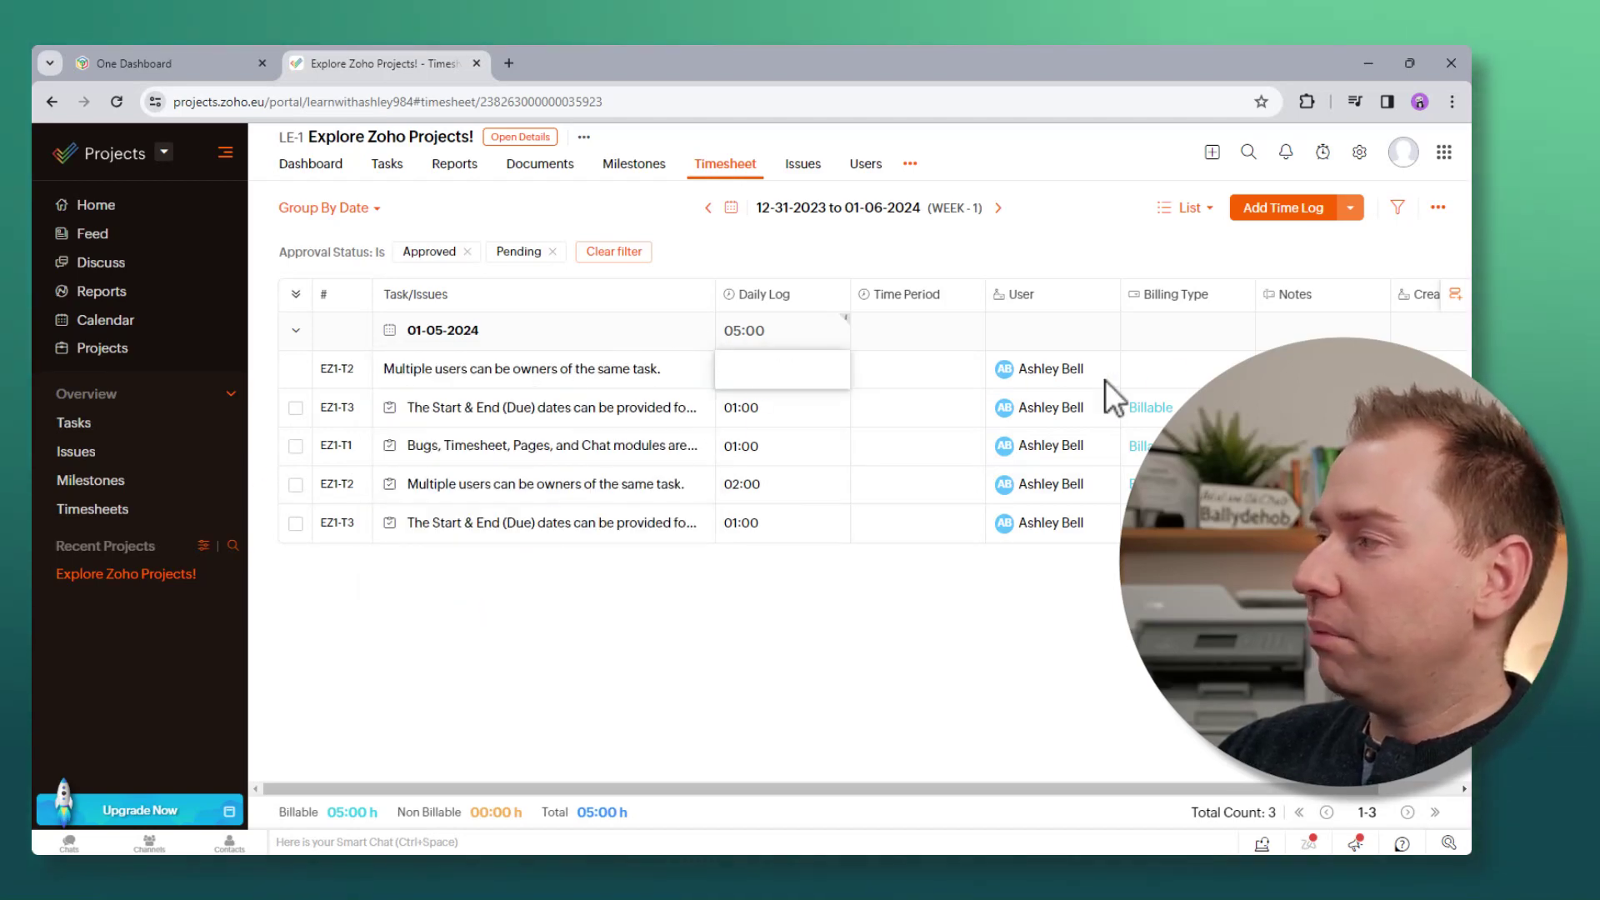
text(1)
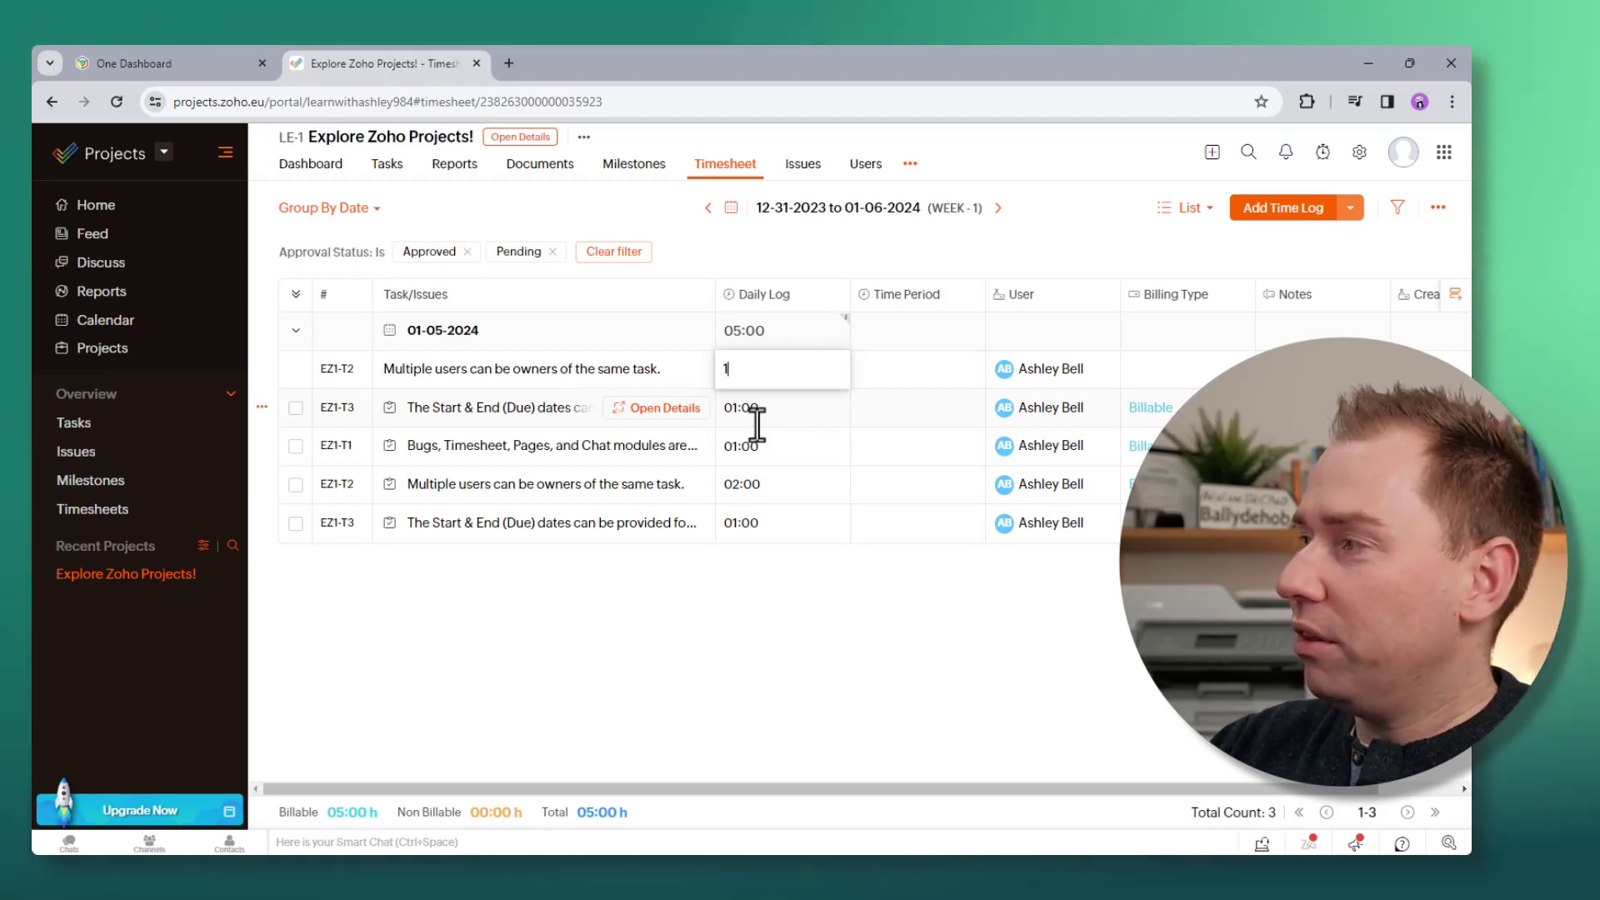
key(Return)
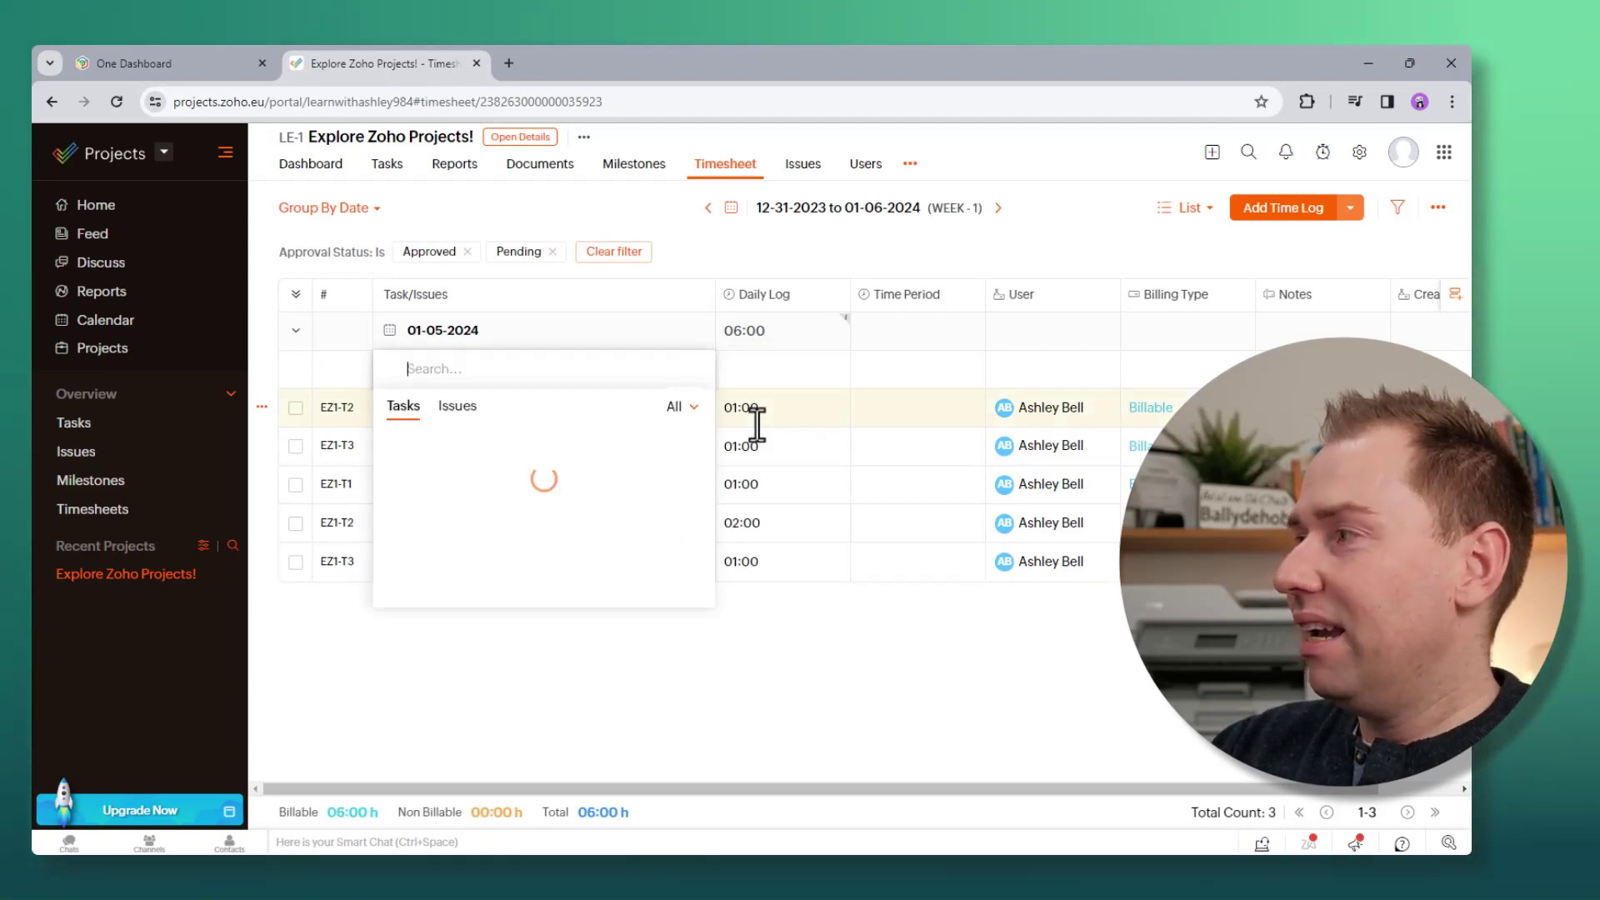